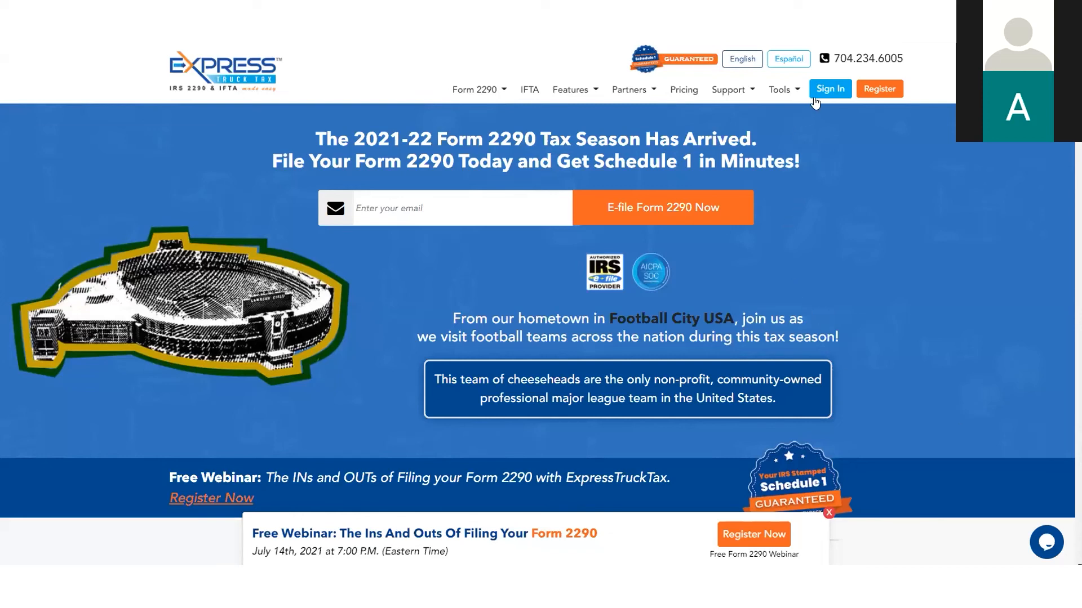
Open the account registration form and clear its prefilled email address and password
click(867, 97)
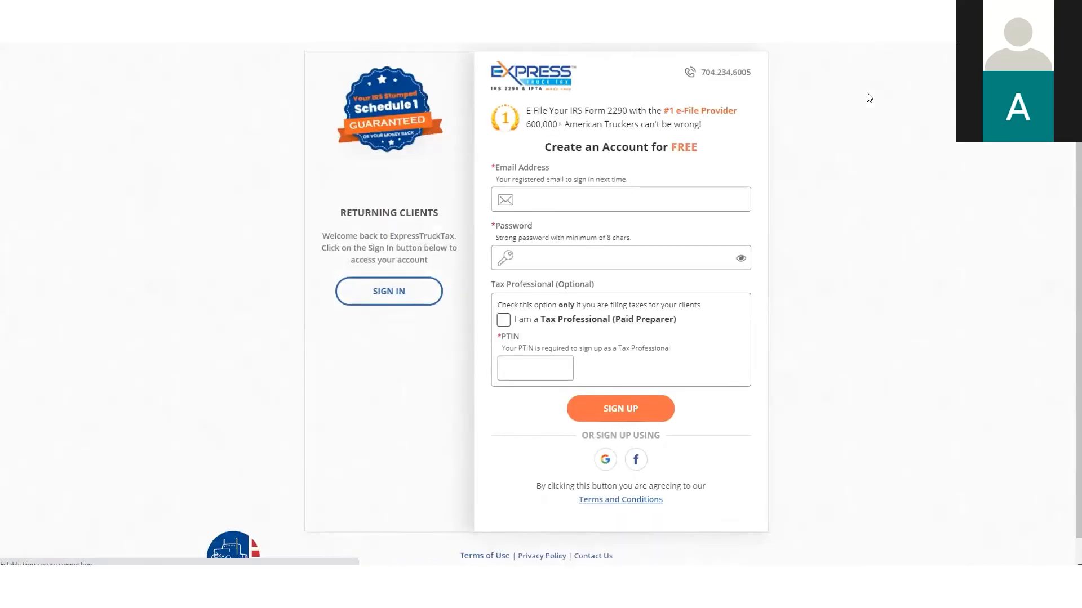
drag(621, 201, 503, 207)
key(BackSpace)
click(724, 238)
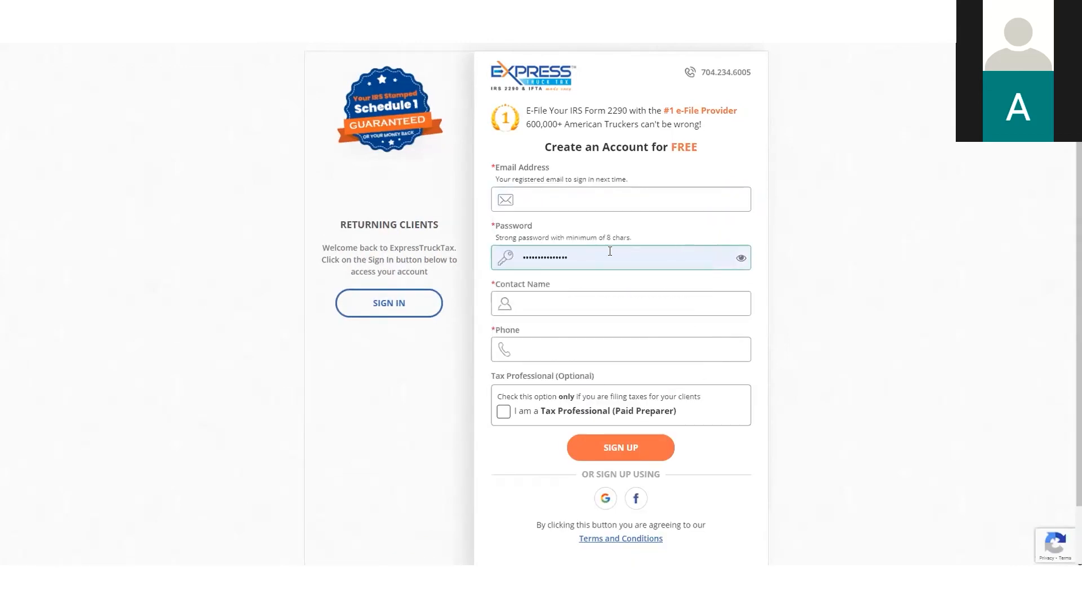
drag(608, 255, 488, 265)
key(BackSpace)
click(625, 226)
click(586, 198)
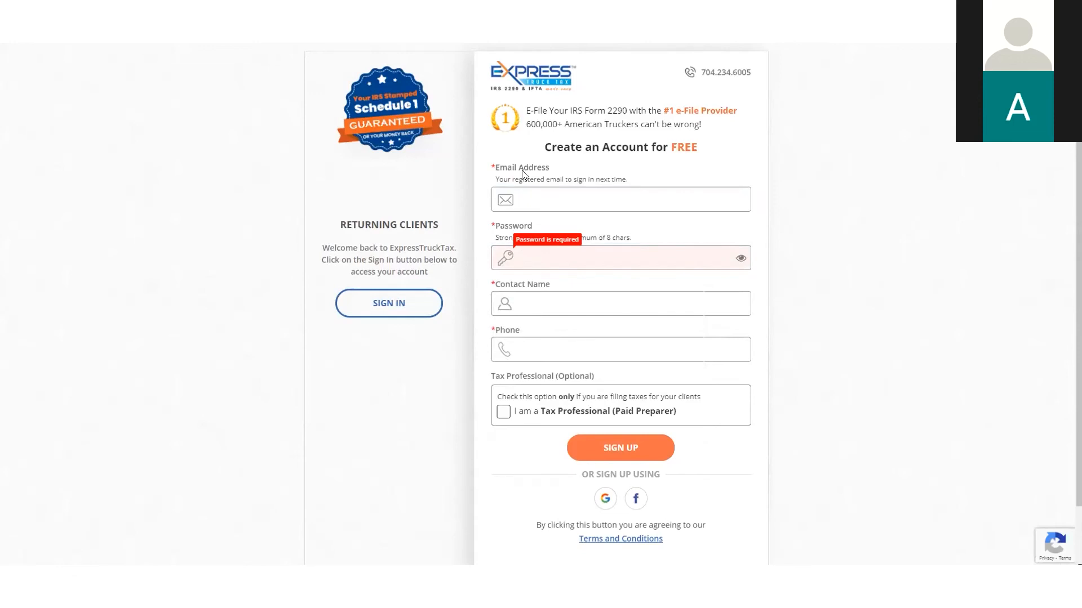
click(547, 305)
Open the sign-in page for returning clients and clear its prefilled email address and password
click(397, 314)
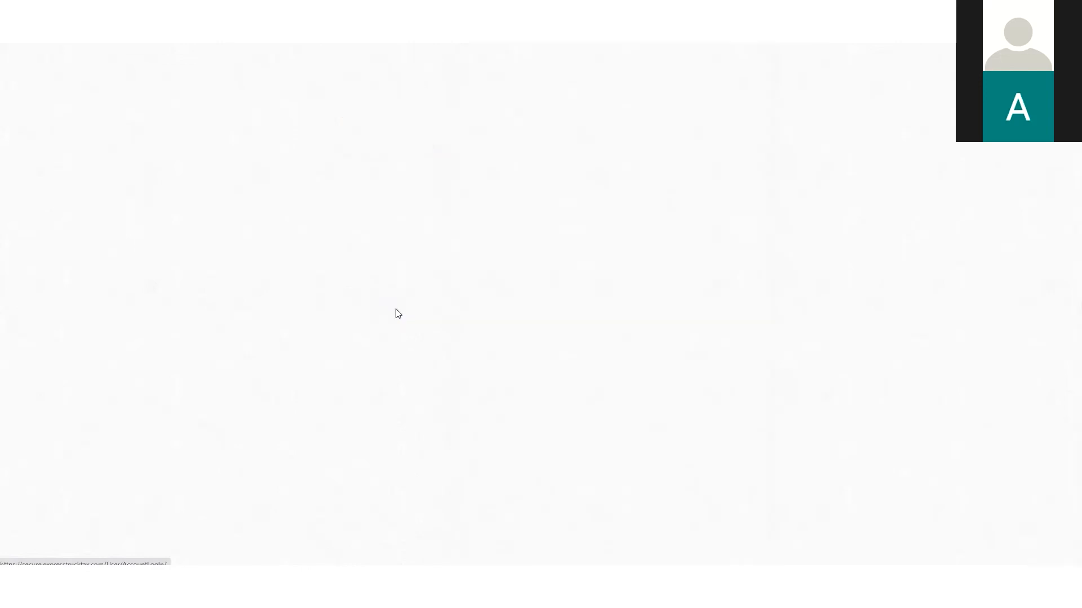
click(517, 239)
key(ctrl+a)
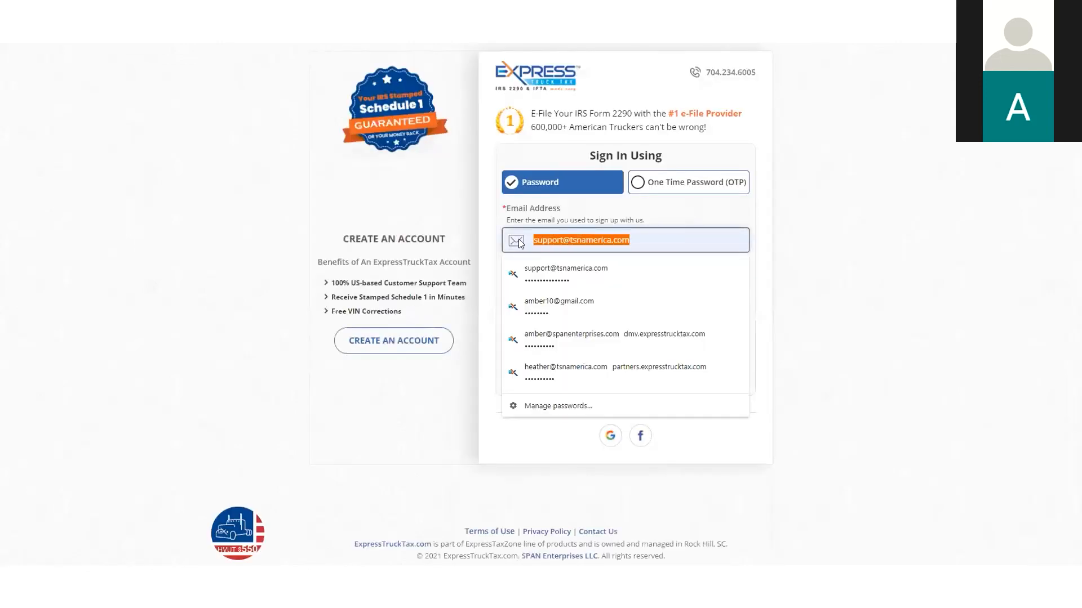
key(BackSpace)
click(732, 217)
drag(610, 305, 515, 303)
key(BackSpace)
click(615, 267)
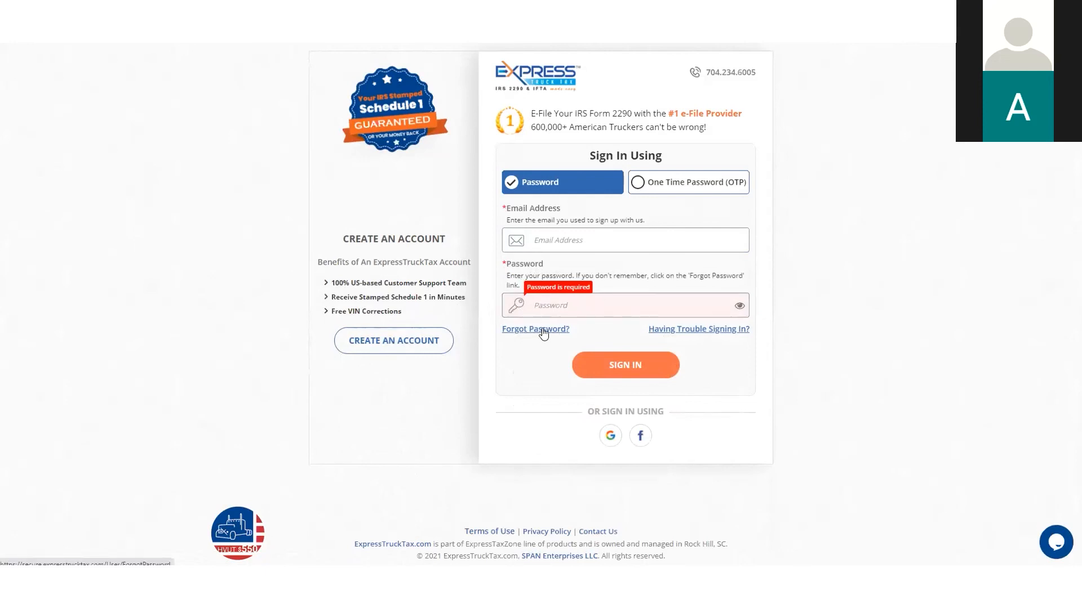
Switch the sign-in method to One Time Password (OTP)
click(684, 186)
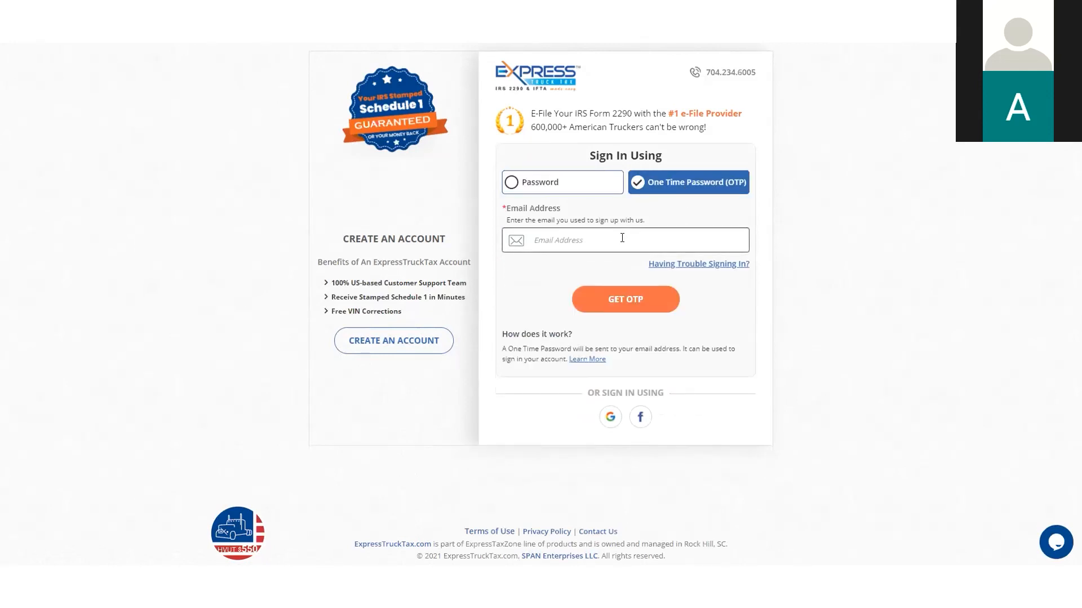
click(622, 238)
click(688, 215)
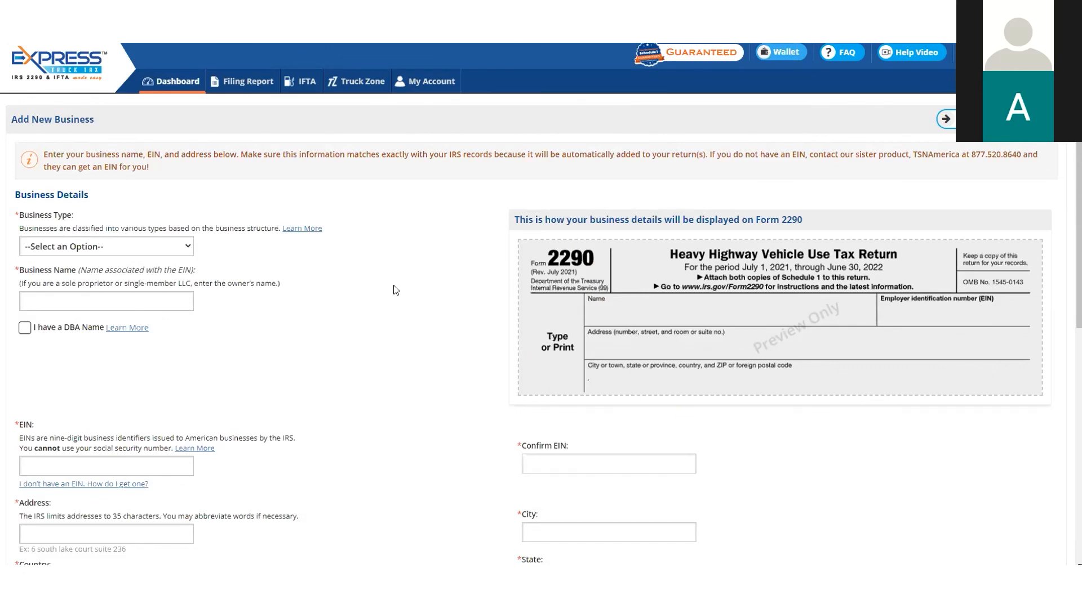
Set the new business's type to Sole proprietor or Single-member LLC
scroll(396, 290, down, 1)
click(188, 192)
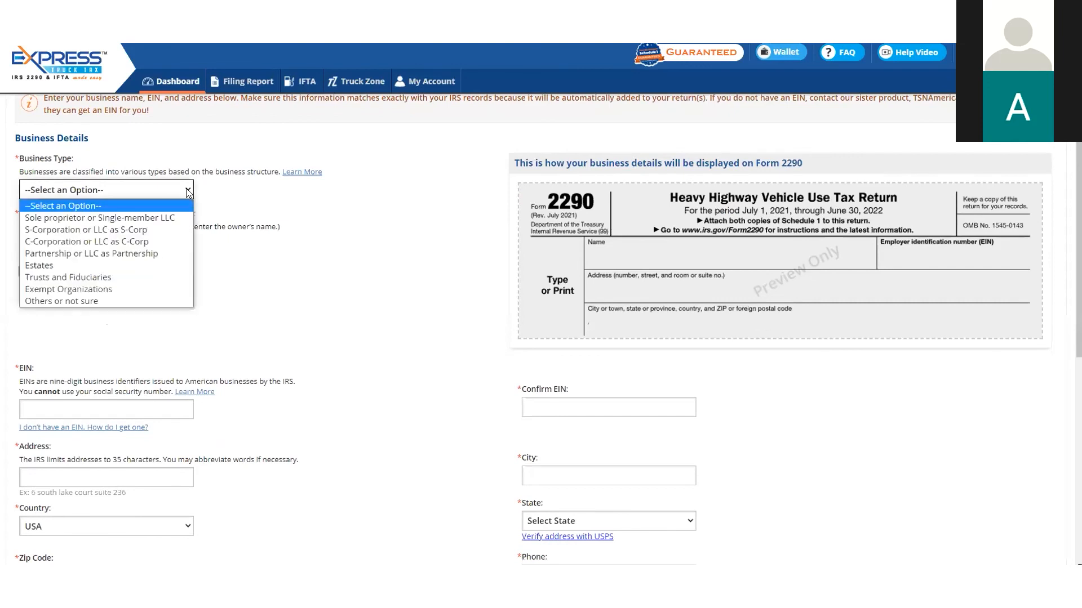
click(168, 218)
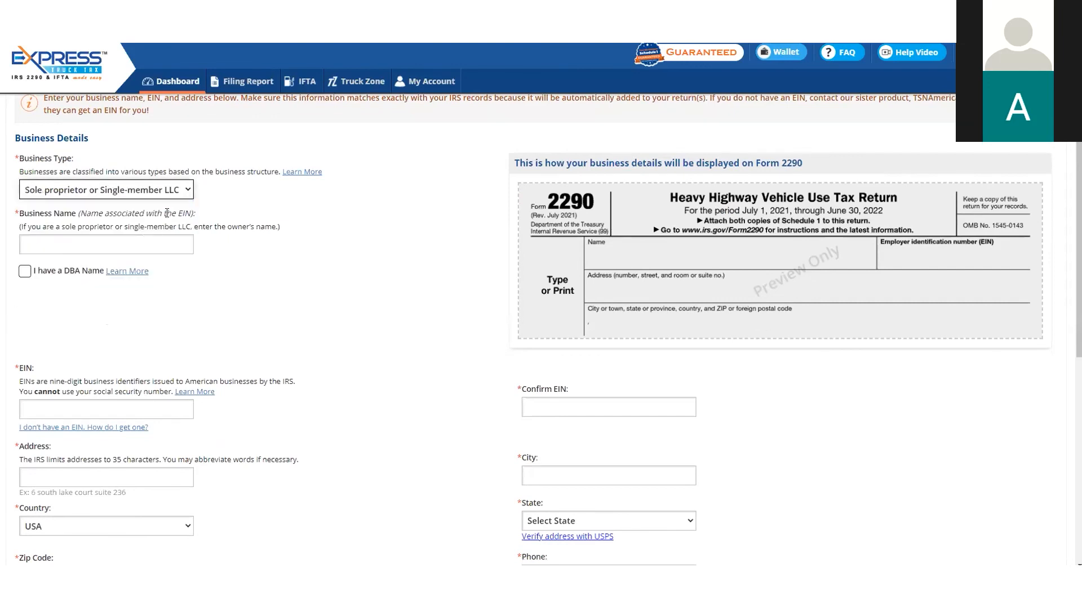
click(168, 191)
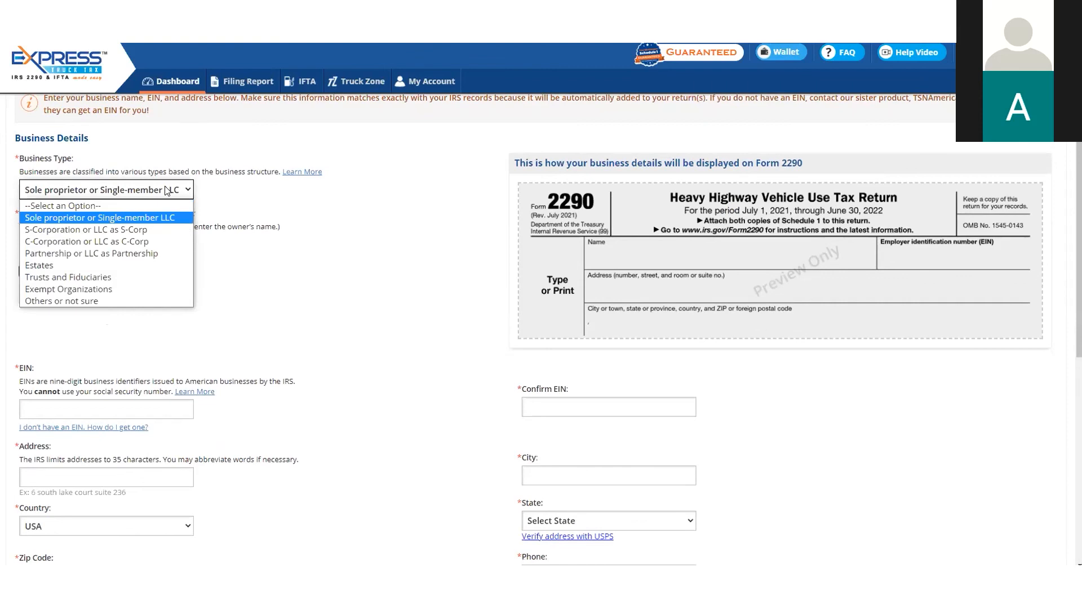
click(145, 214)
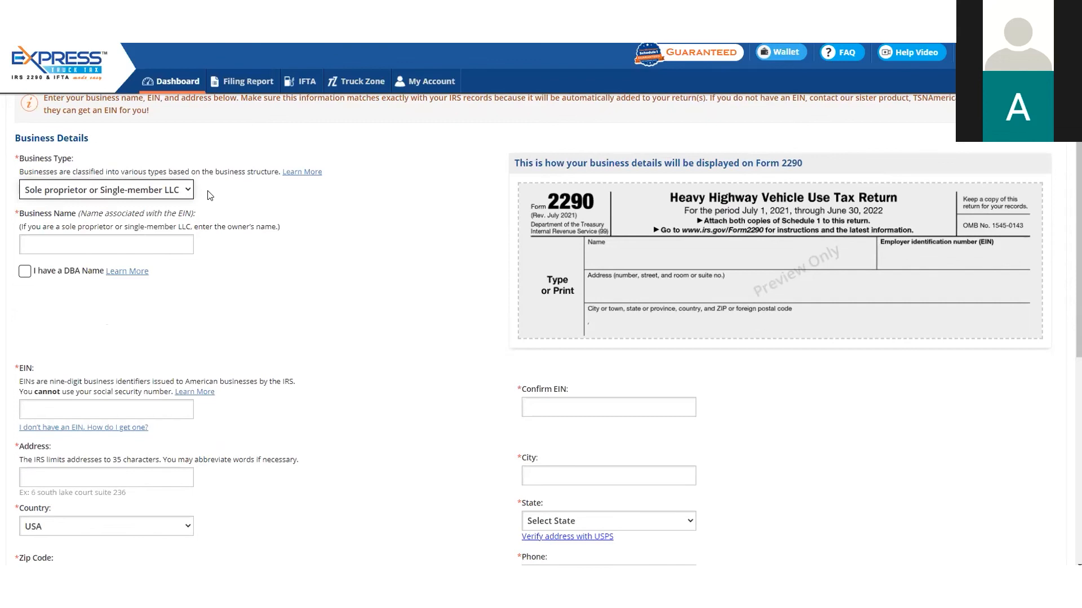
Set the business name to Tabb Trucking and leave the DBA name option unchecked
scroll(209, 192, down, 1)
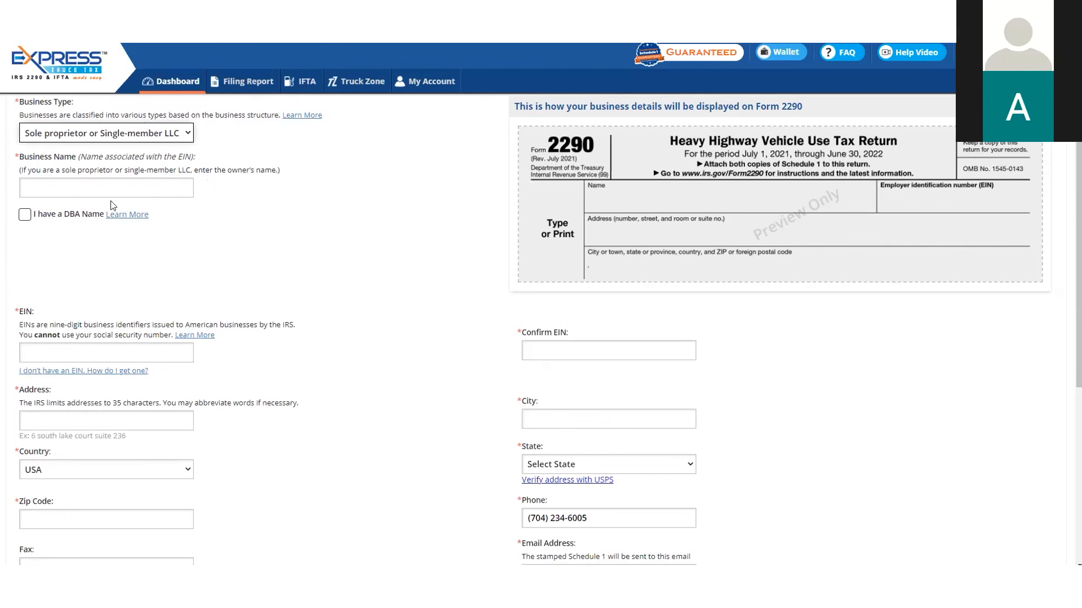
click(96, 192)
text(Tabb)
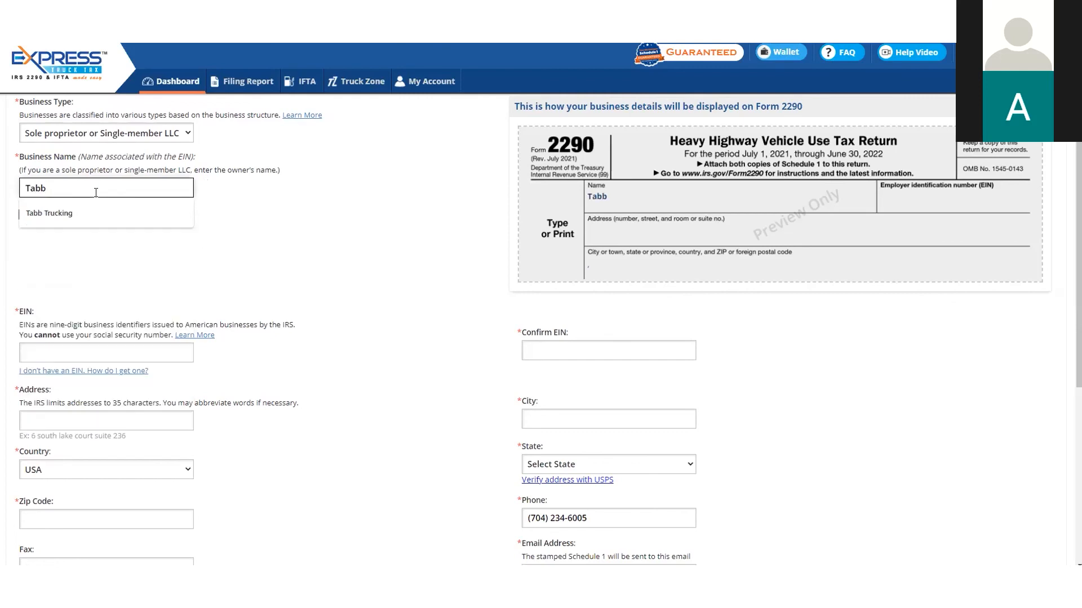
click(91, 207)
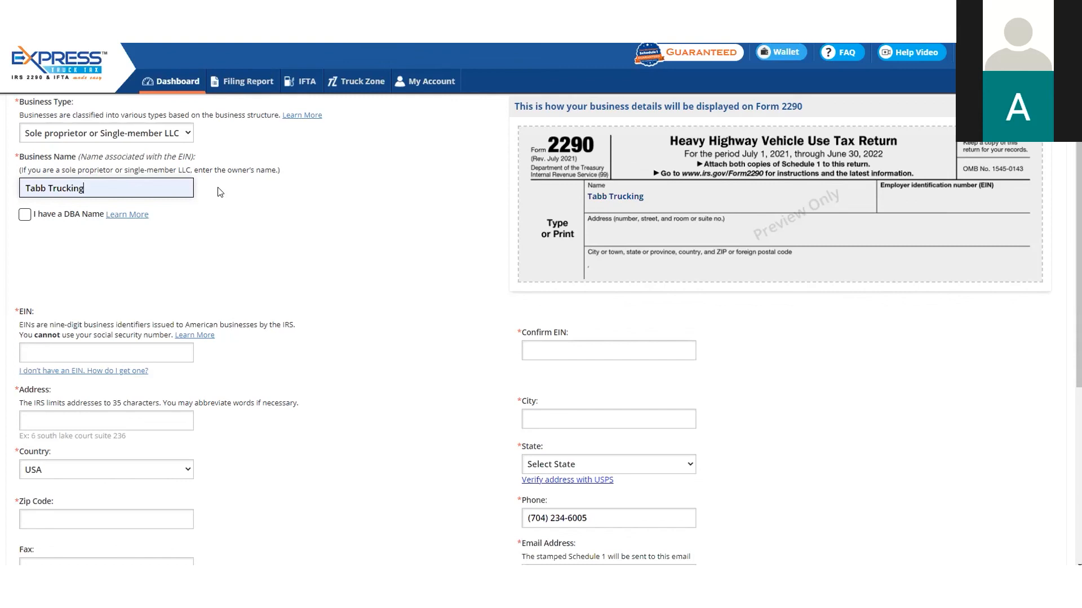
click(25, 215)
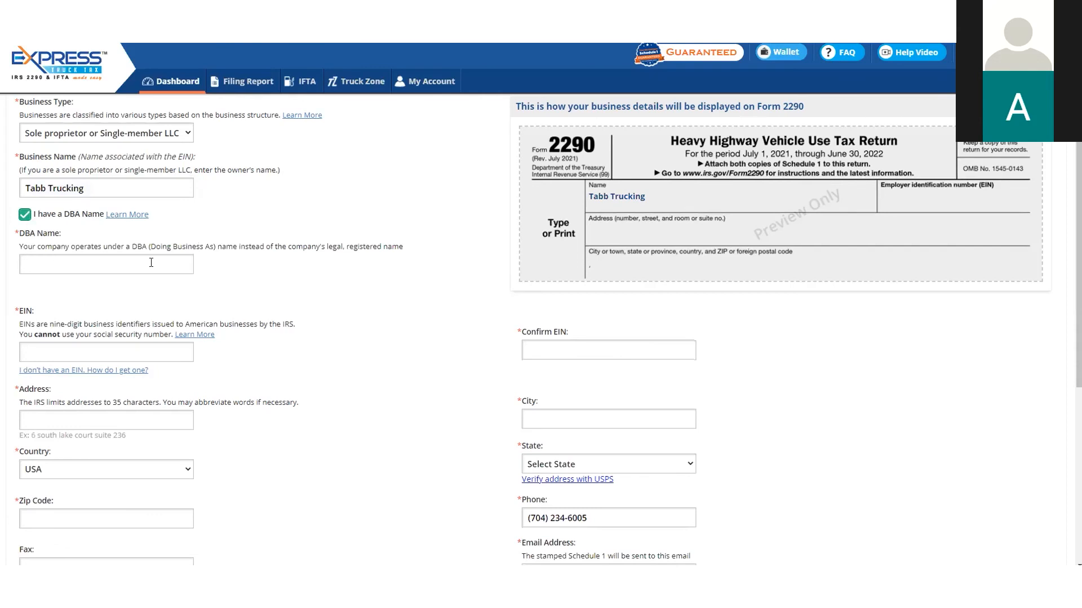
click(26, 218)
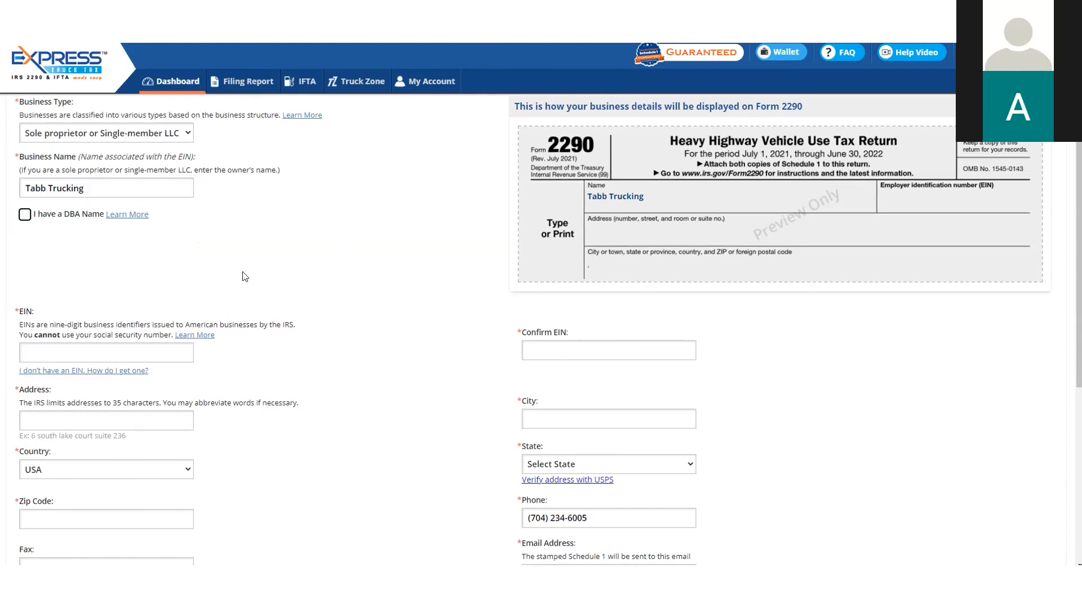
Enter the business's EIN and repeat it in the confirmation field
scroll(90, 273, down, 1)
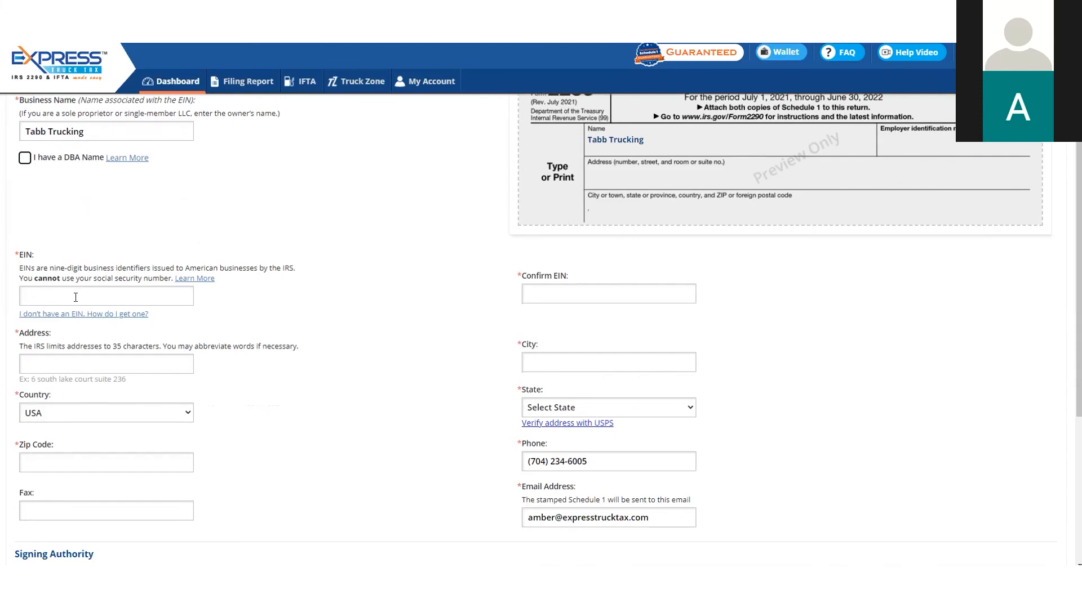
click(76, 297)
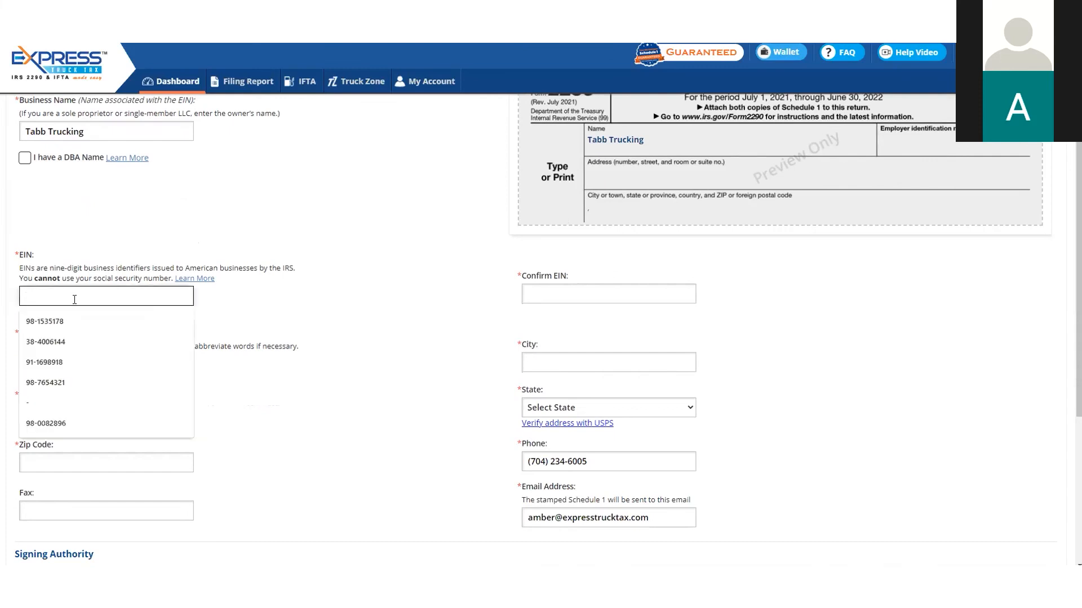
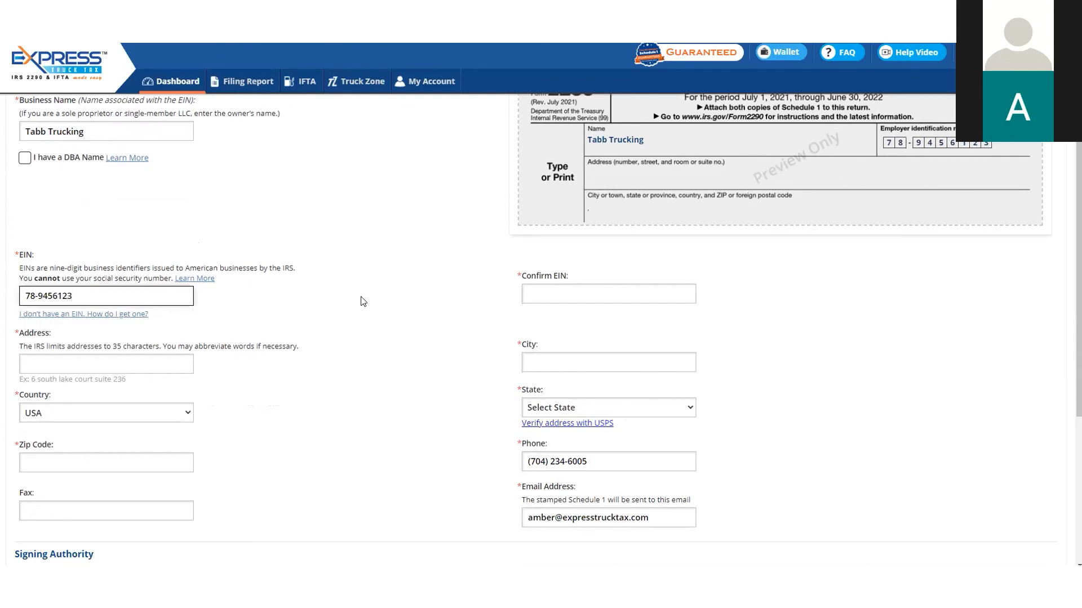
click(535, 291)
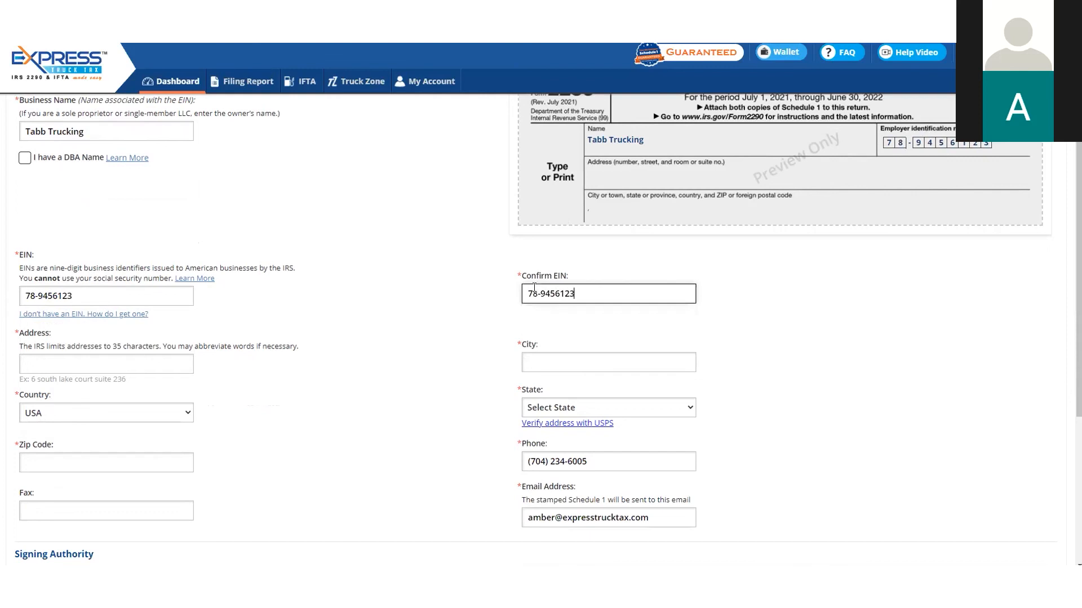
click(495, 294)
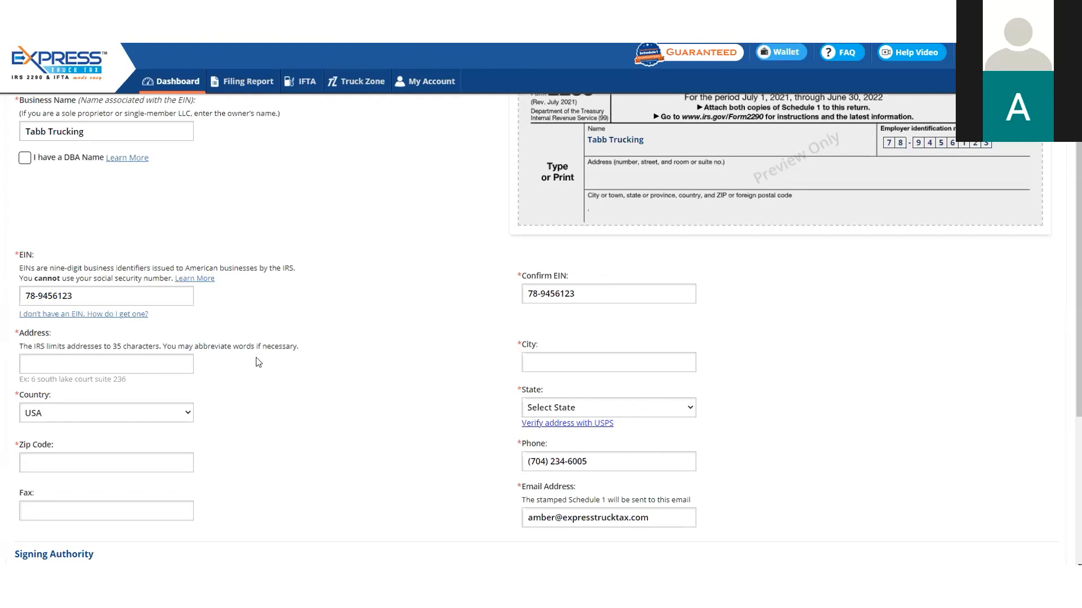
Enter the business's street address and city
click(154, 360)
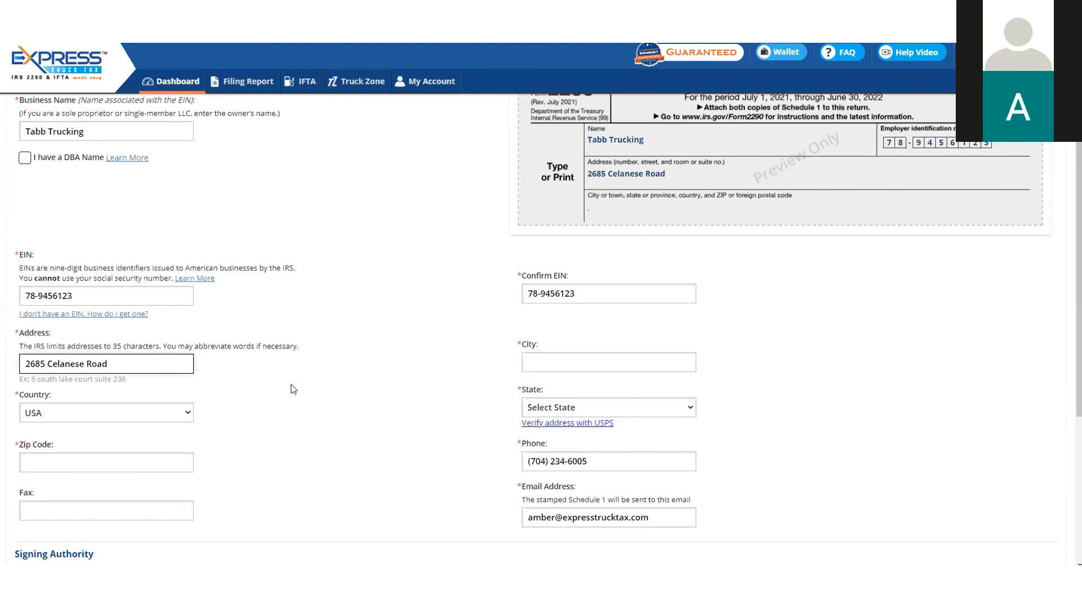
click(550, 369)
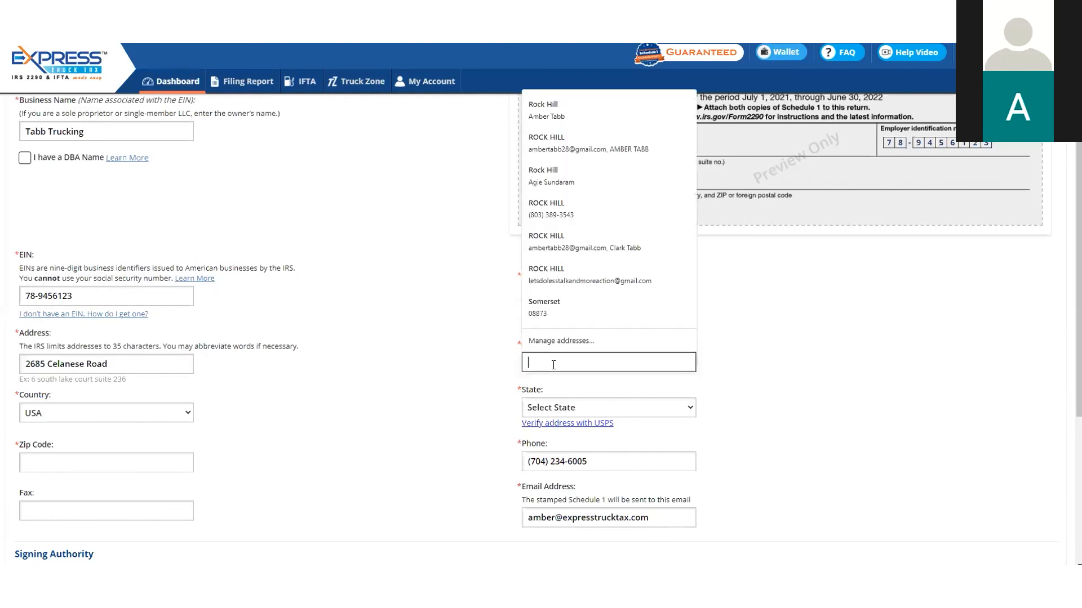
text(Rock )
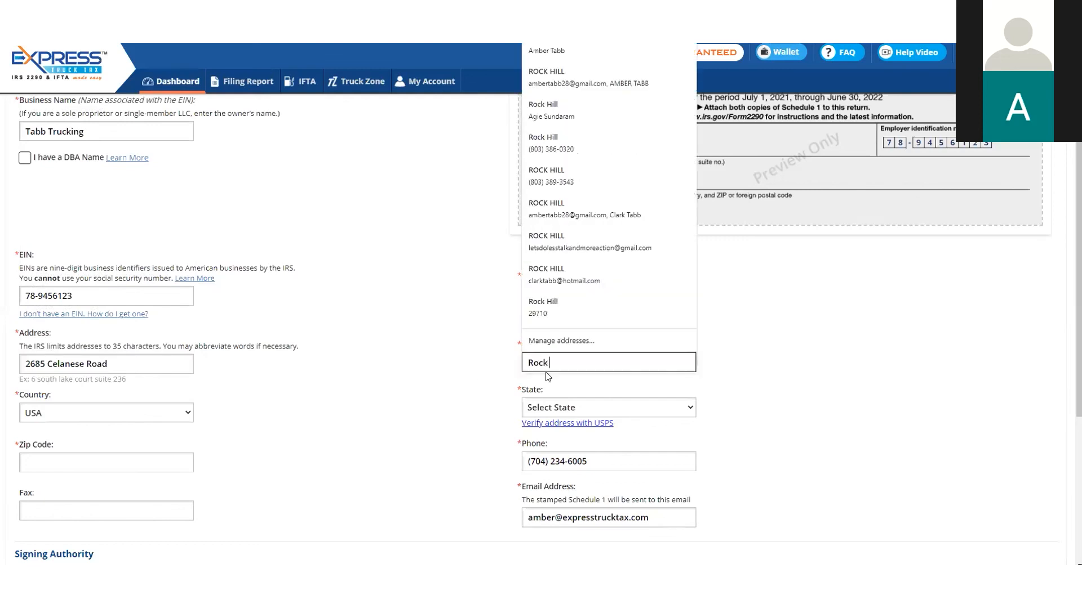
text(Hill)
Set the business's state to South Carolina (SC) and enter its zip code
click(559, 407)
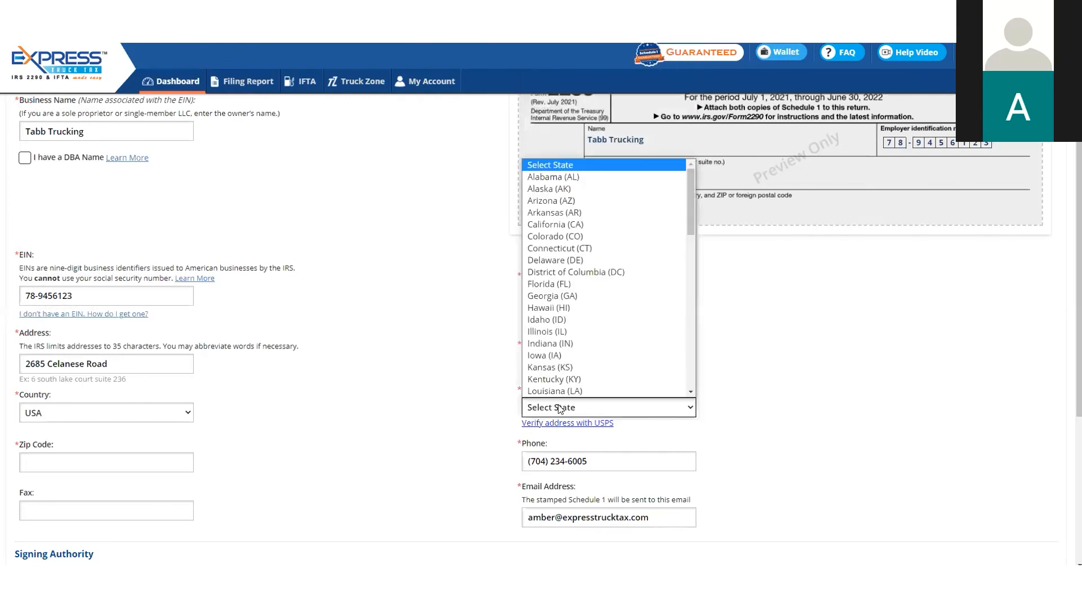
key(s)
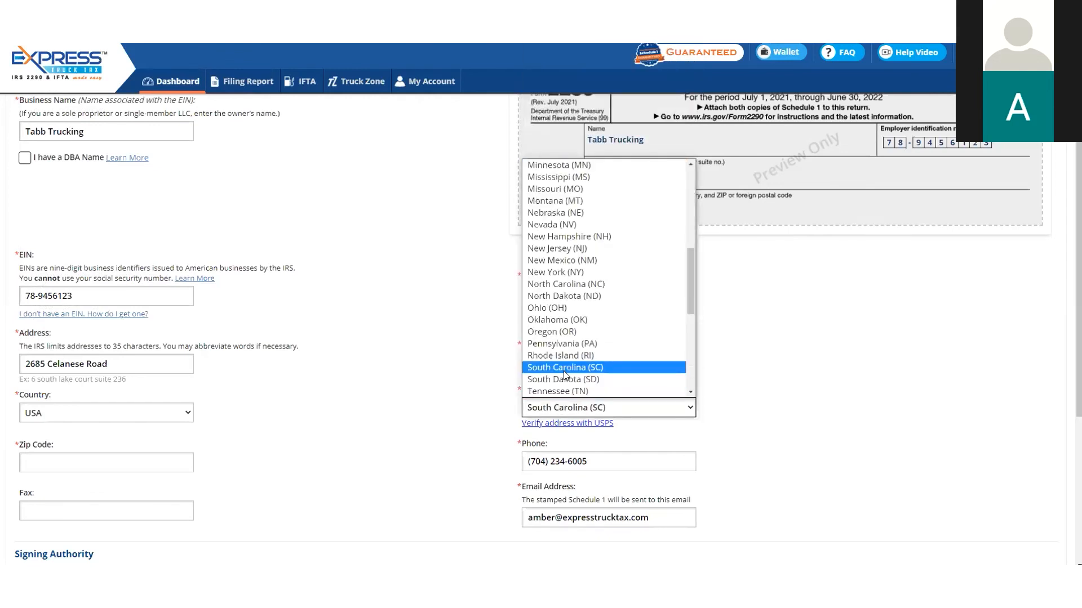
click(564, 369)
click(45, 460)
text(29732)
click(326, 441)
Replace the business name in the Signing Authority section with the full name of the person authorized to sign
scroll(325, 407, down, 2)
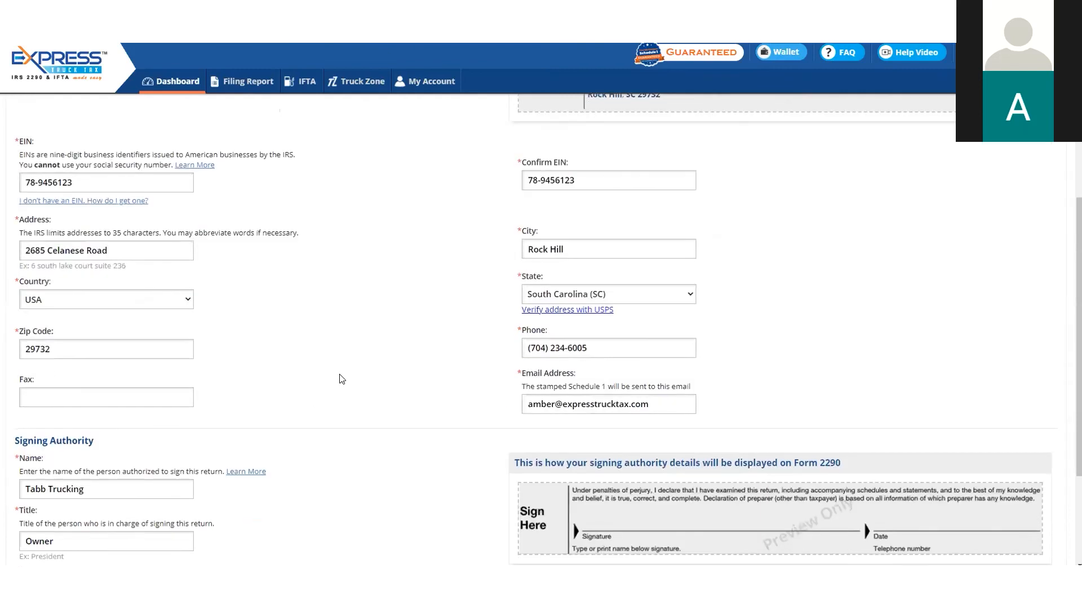
scroll(341, 379, down, 1)
scroll(342, 379, down, 1)
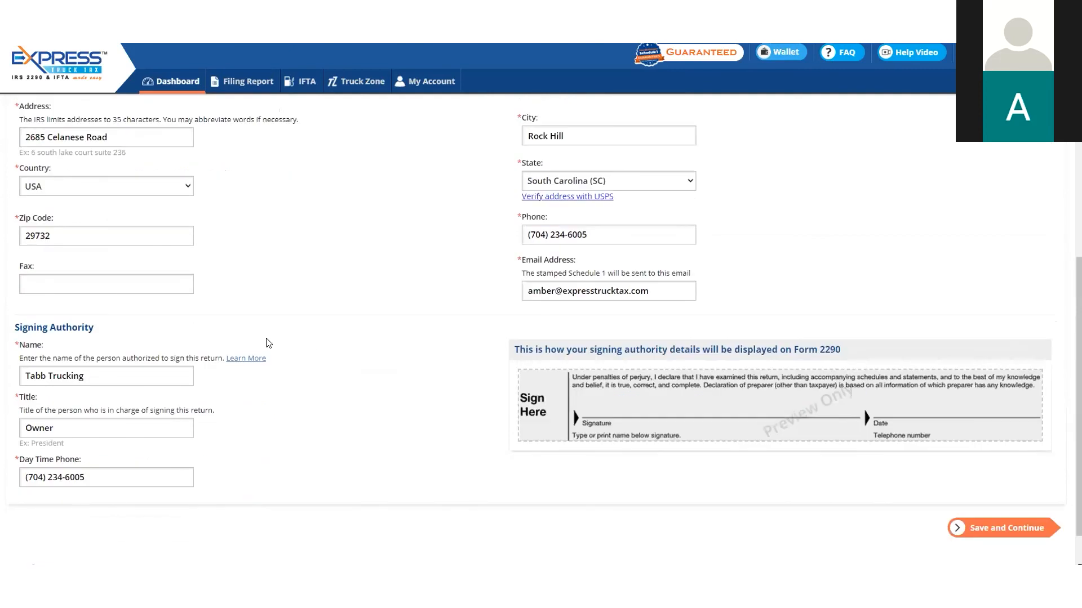
click(138, 372)
drag(138, 372, 10, 374)
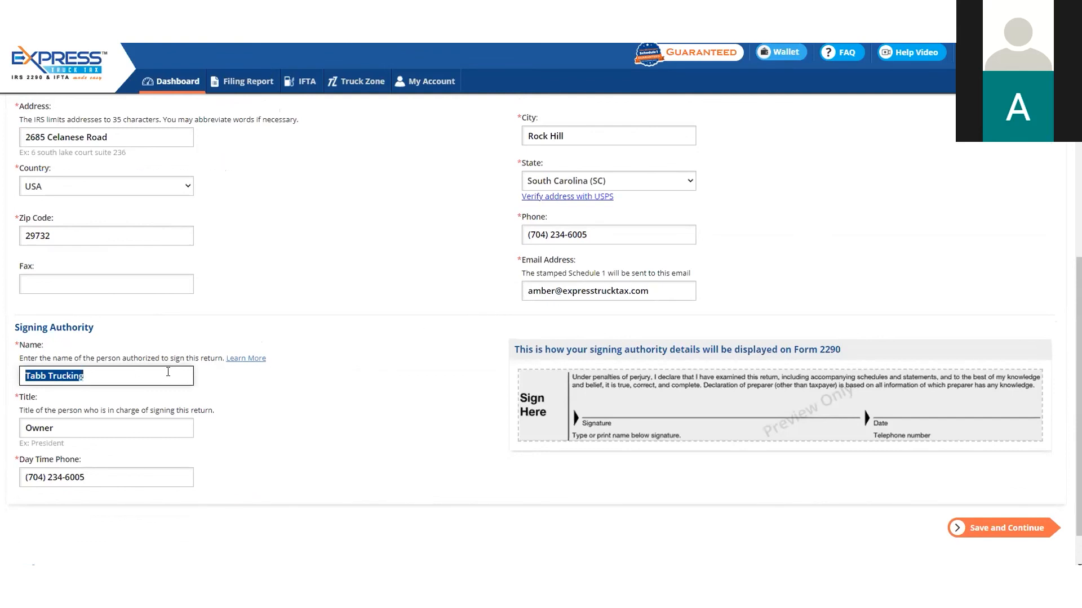
click(117, 375)
key(ctrl+a)
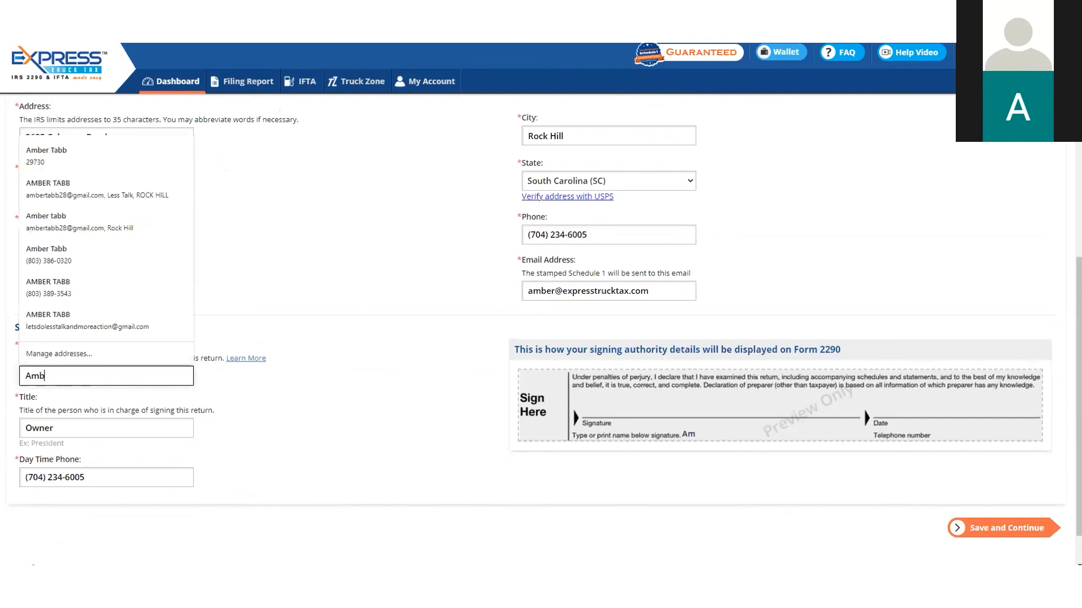
click(279, 445)
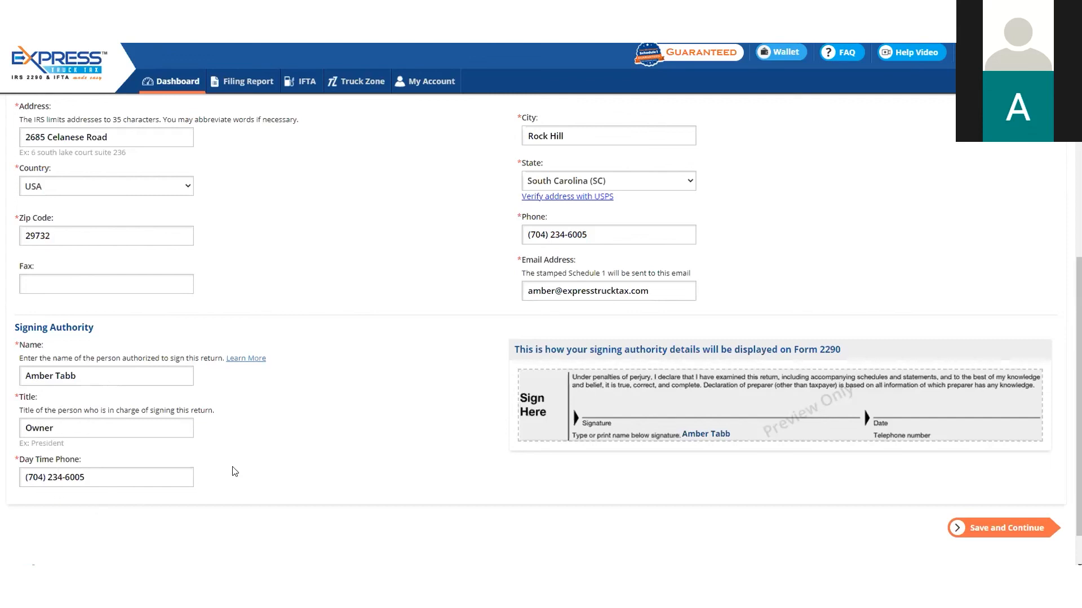
Save the new business and start a Form 2290 return with the E-File For 1 Vehicle option
scroll(235, 472, down, 2)
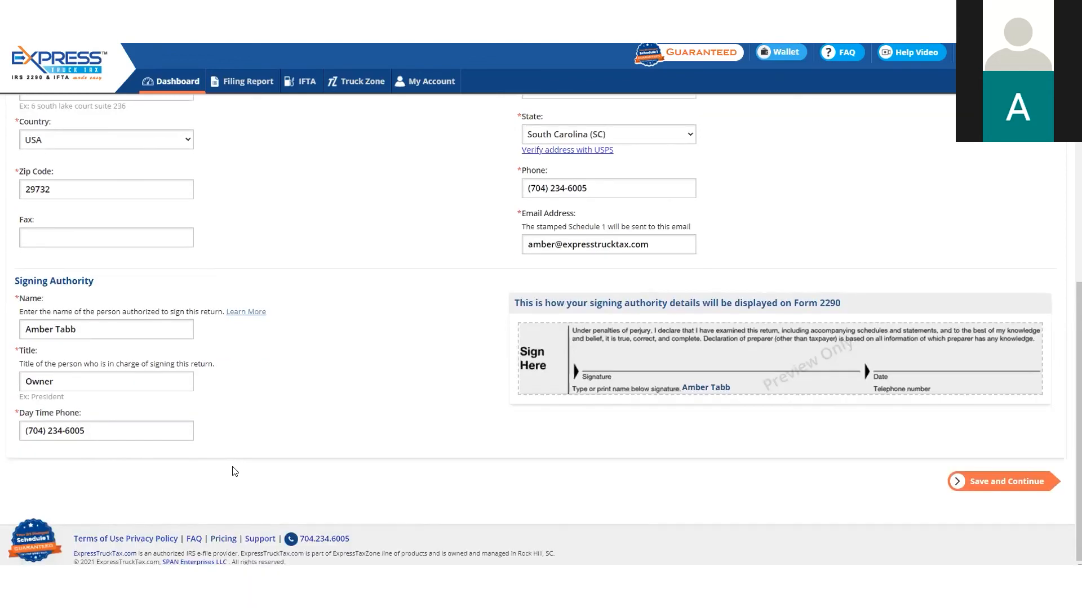
click(997, 482)
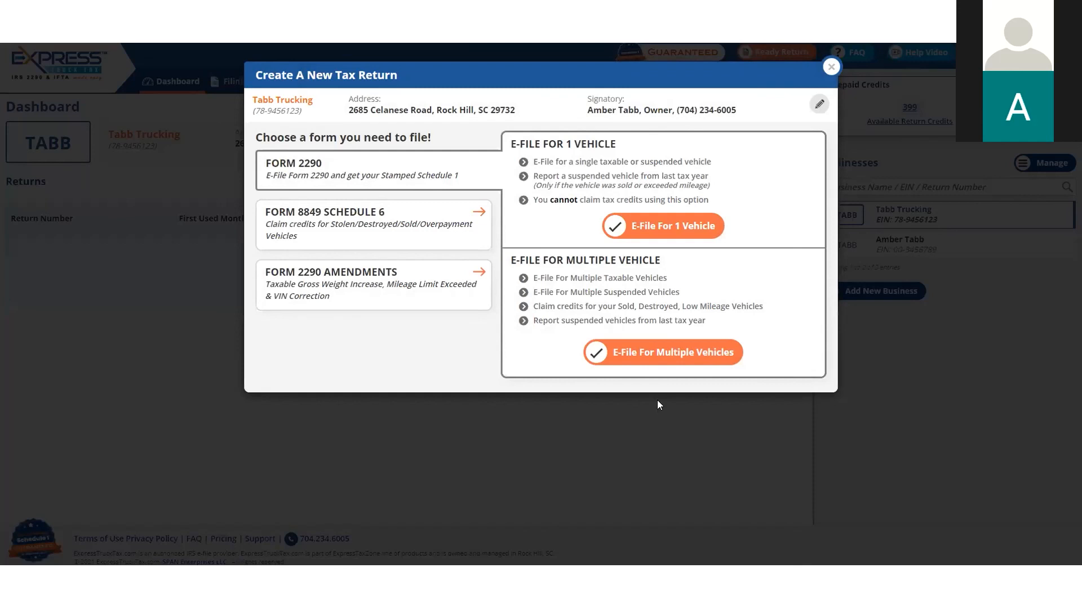
click(646, 231)
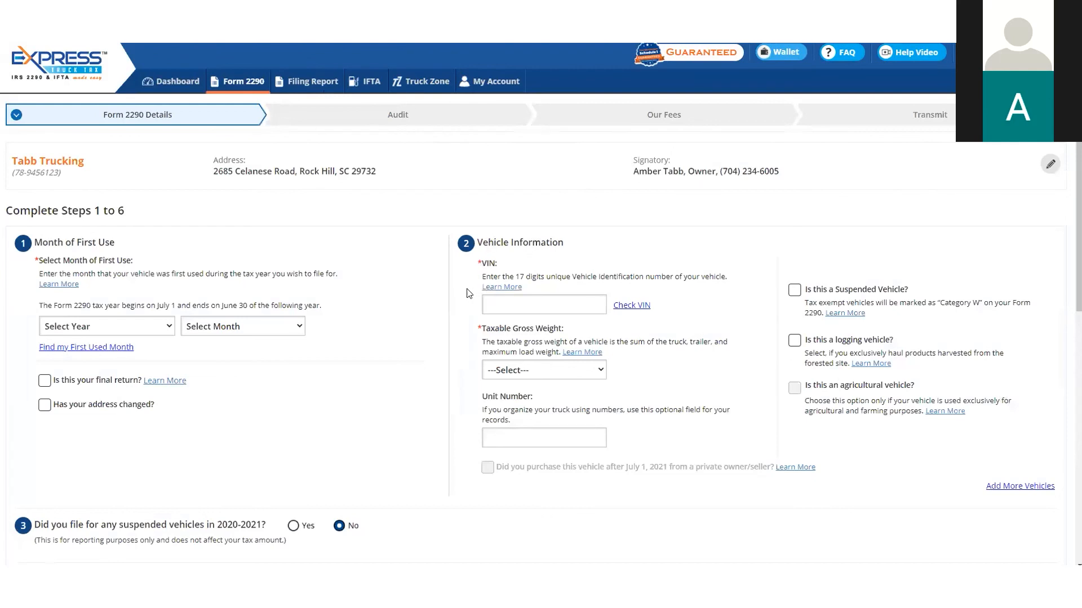
Set the month of first use to Jul 2021 in the 2021 - 22 (Current Tax Year)
click(141, 329)
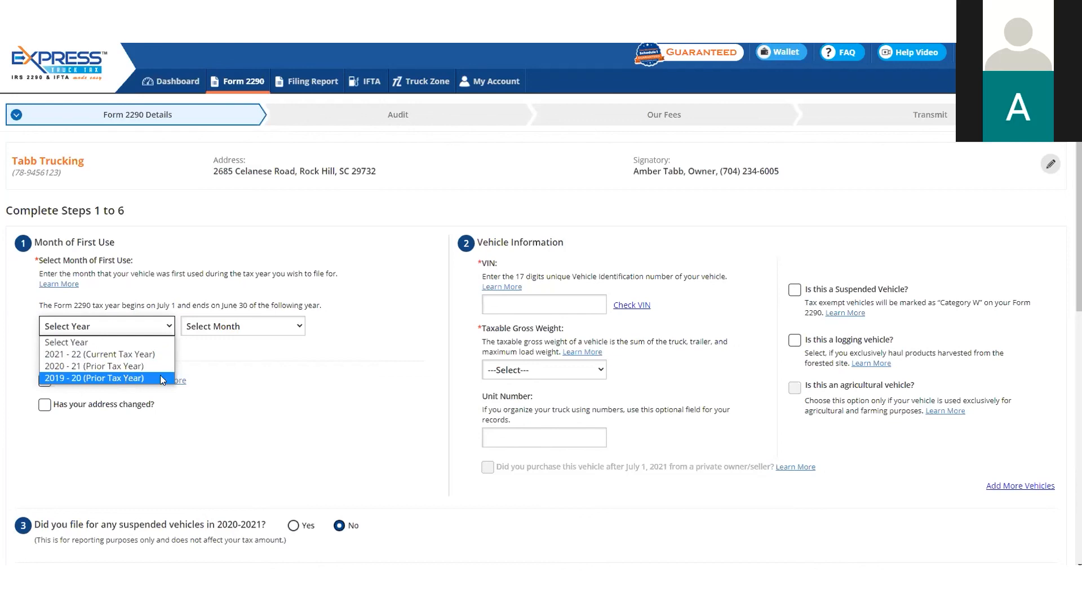
click(243, 369)
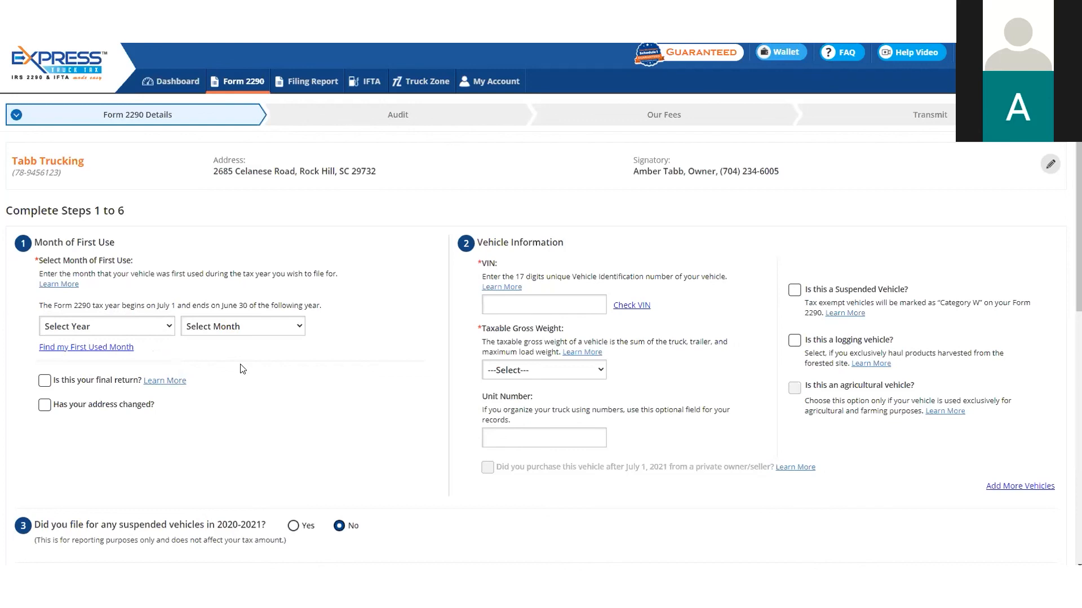
click(156, 329)
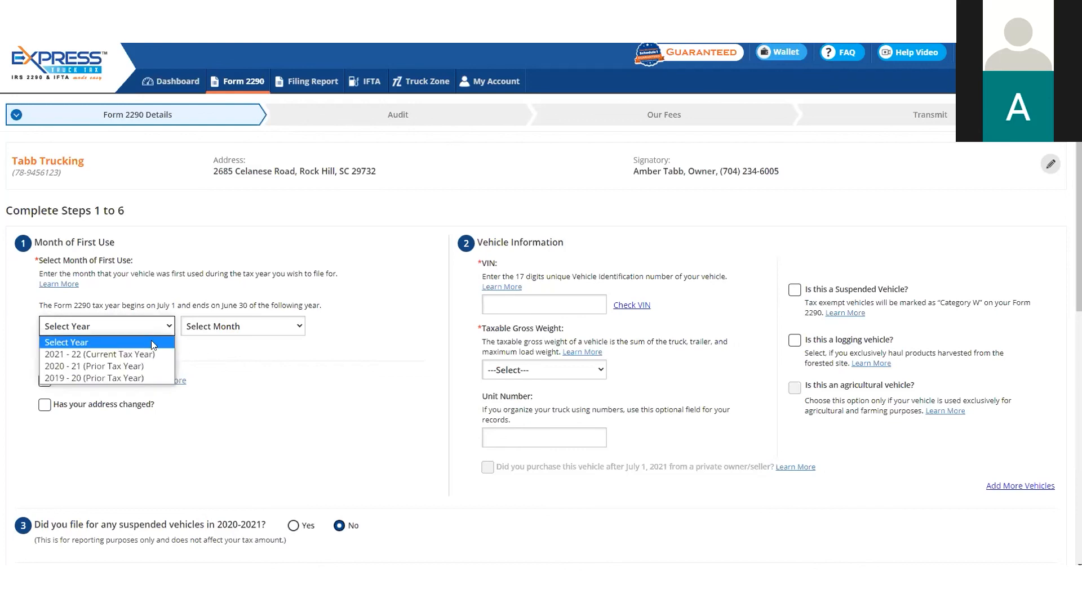
click(147, 355)
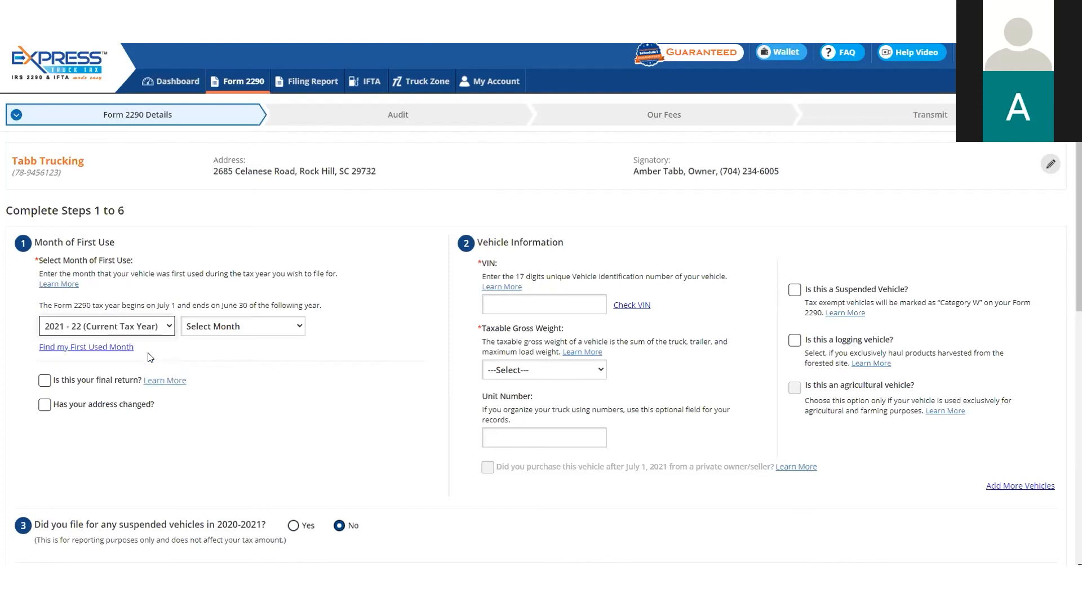
click(228, 329)
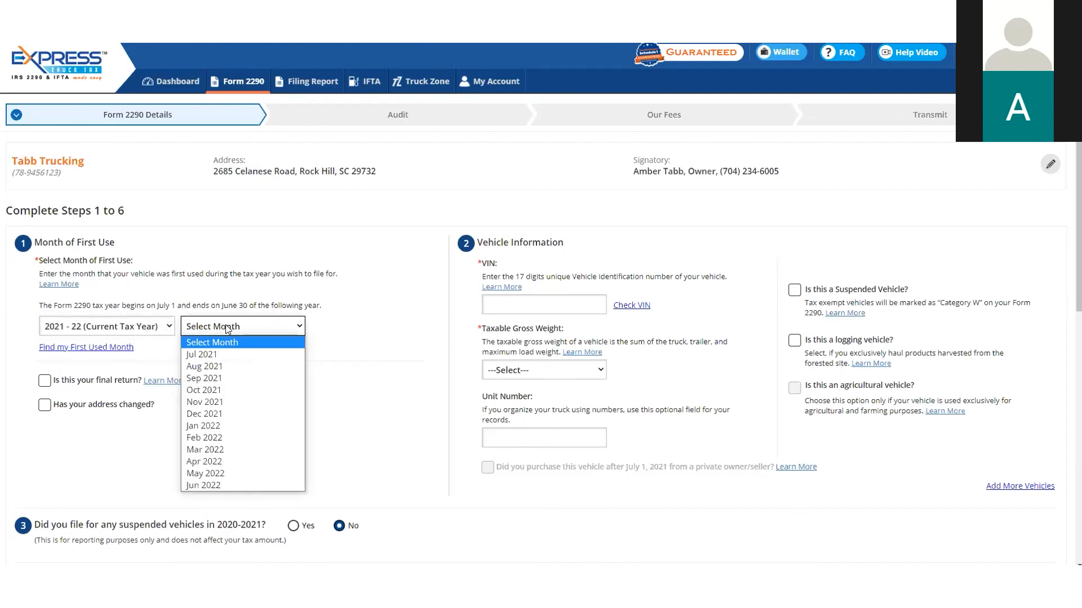
click(226, 354)
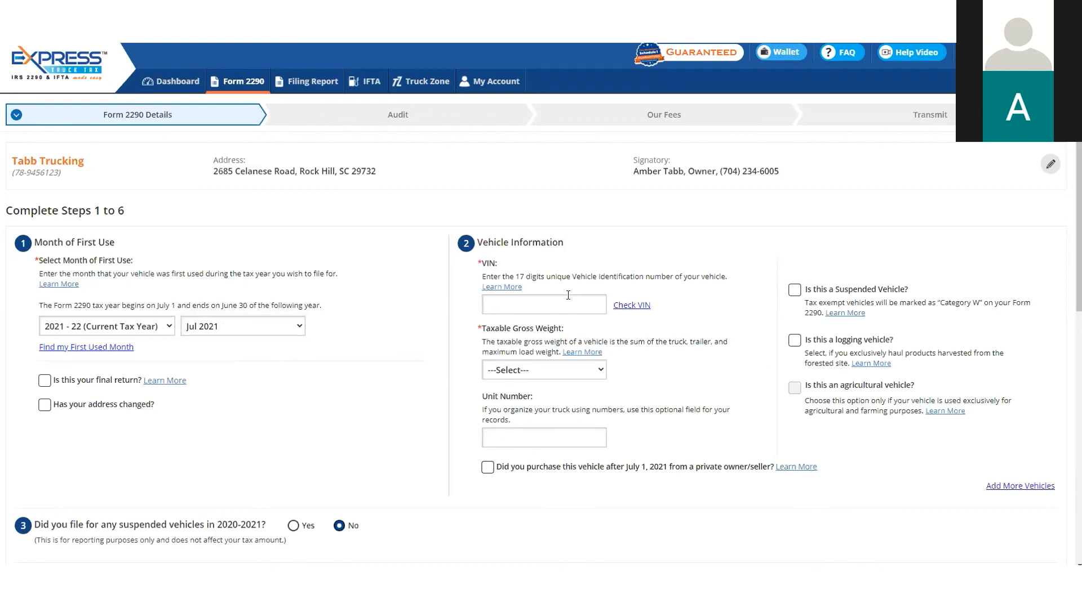
Enter the vehicle's 17-character VIN and verify it with the VIN Checker
click(546, 305)
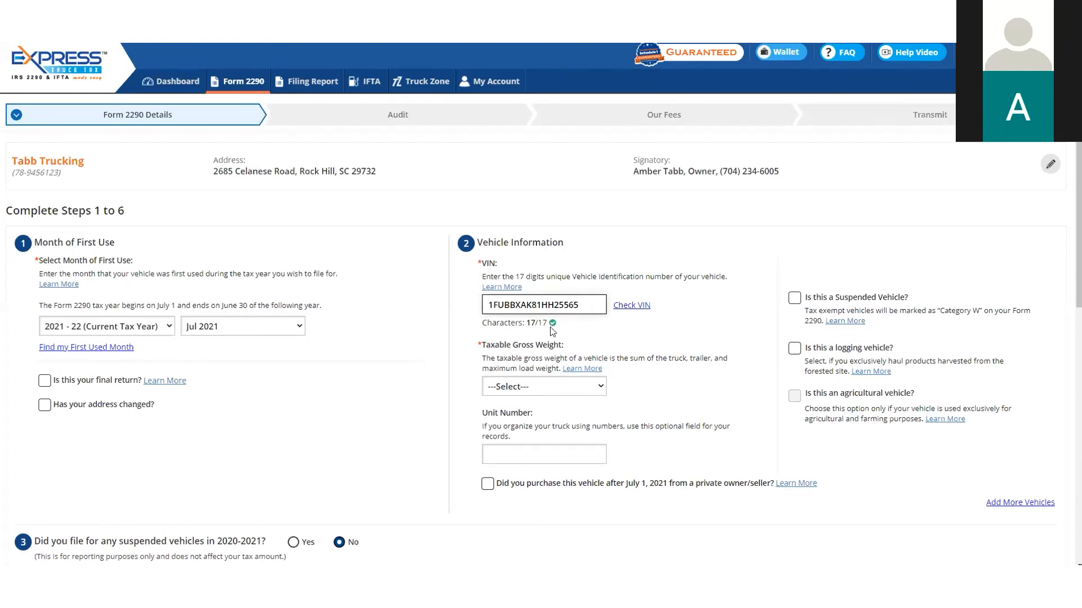
click(624, 310)
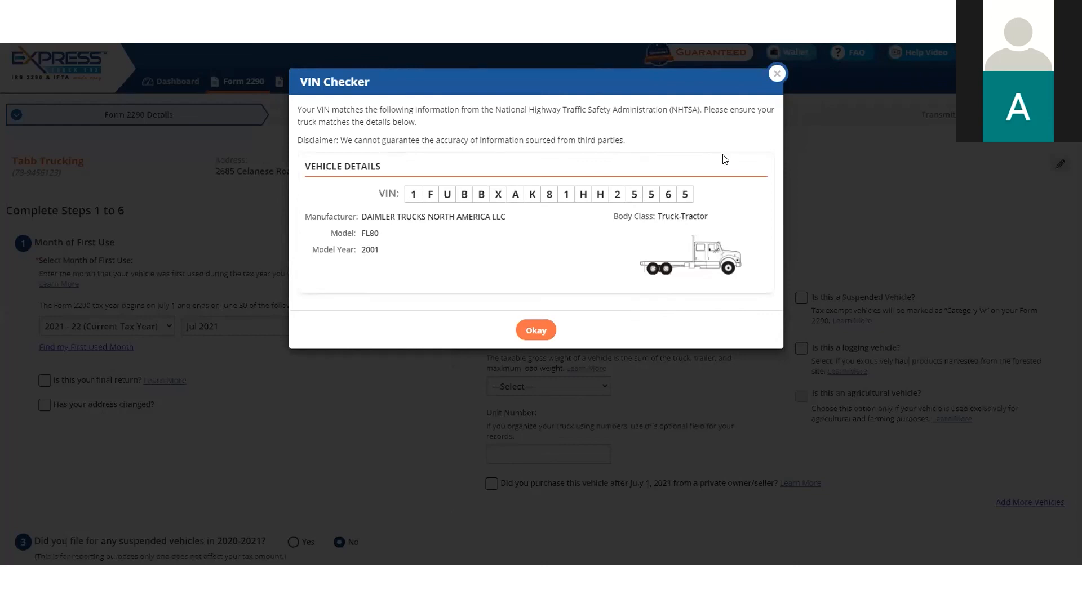
click(776, 74)
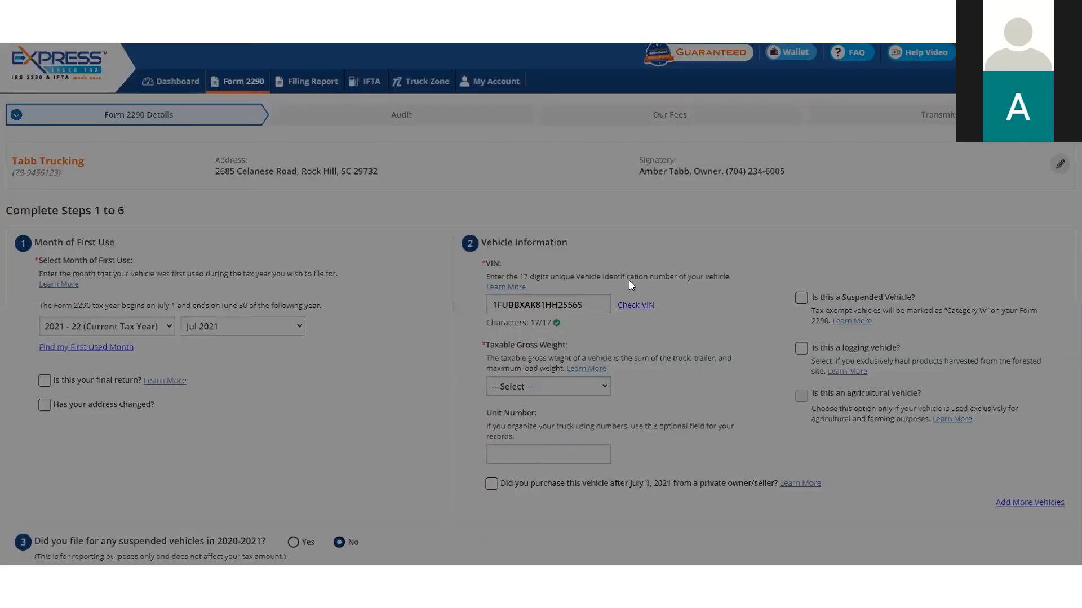
Try the VIN check with the last digit changed to 8, and restore that digit to 5
click(582, 304)
key(BackSpace)
text(8)
click(631, 305)
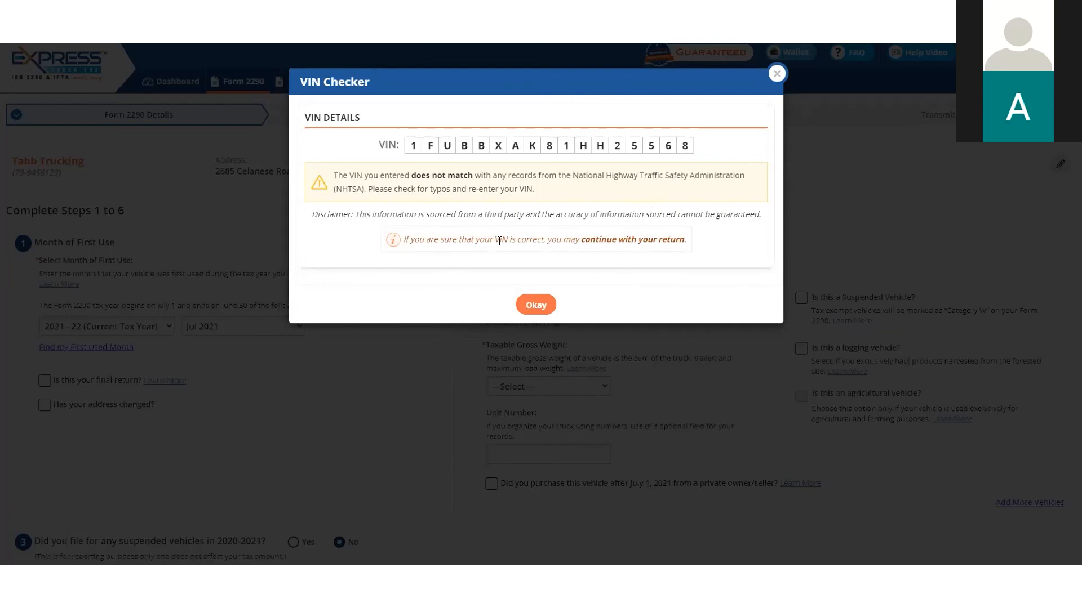
click(777, 75)
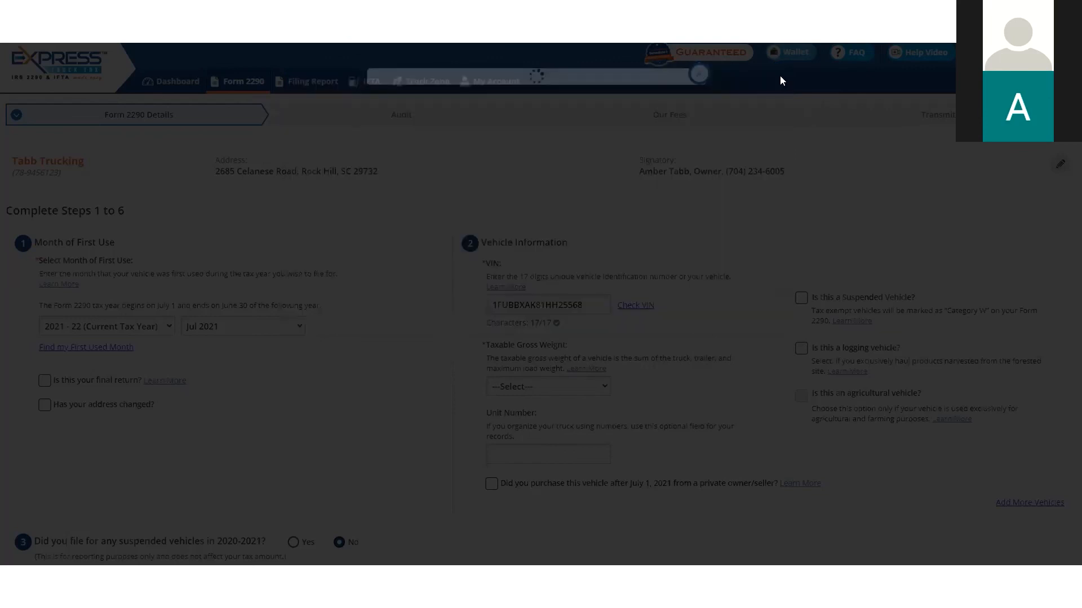
key(BackSpace)
text(5)
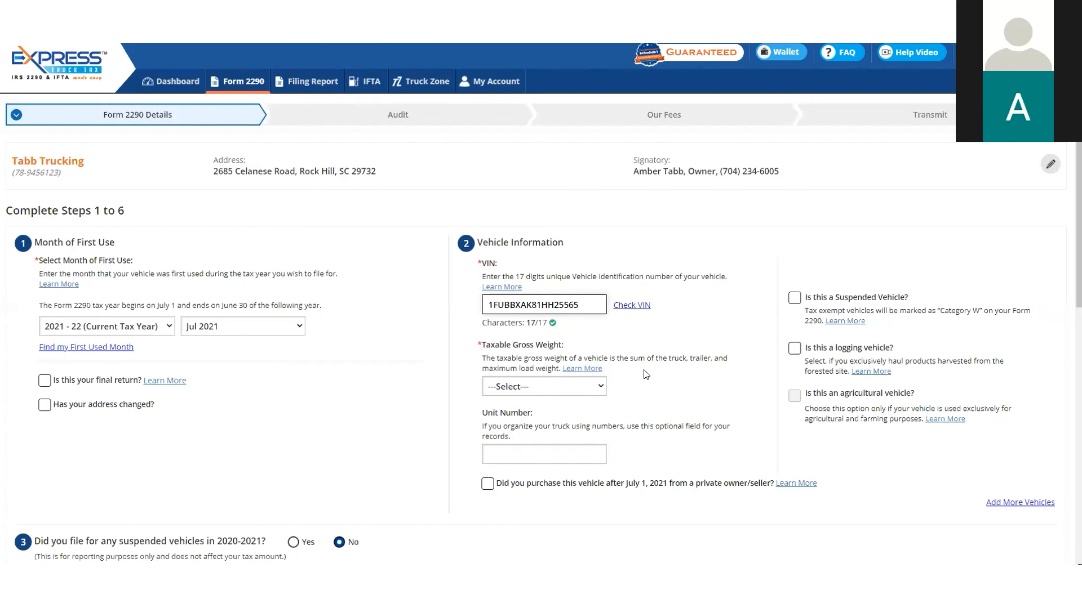
Try the V [Over 75,000 lbs] weight category and the suspended and agricultural vehicle options, clearing both options again
click(604, 384)
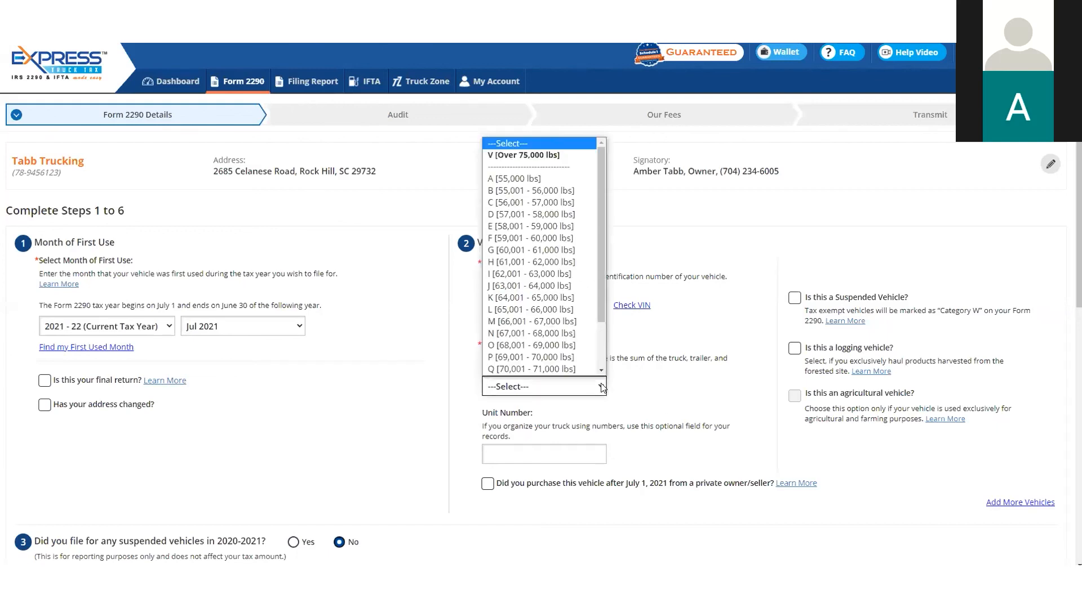
click(549, 161)
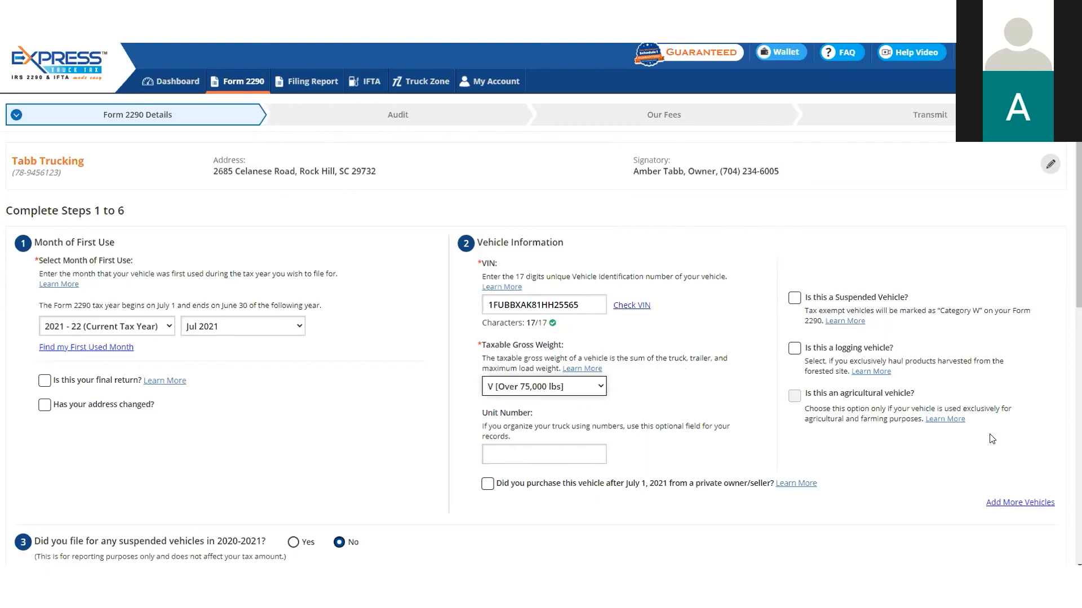
click(794, 297)
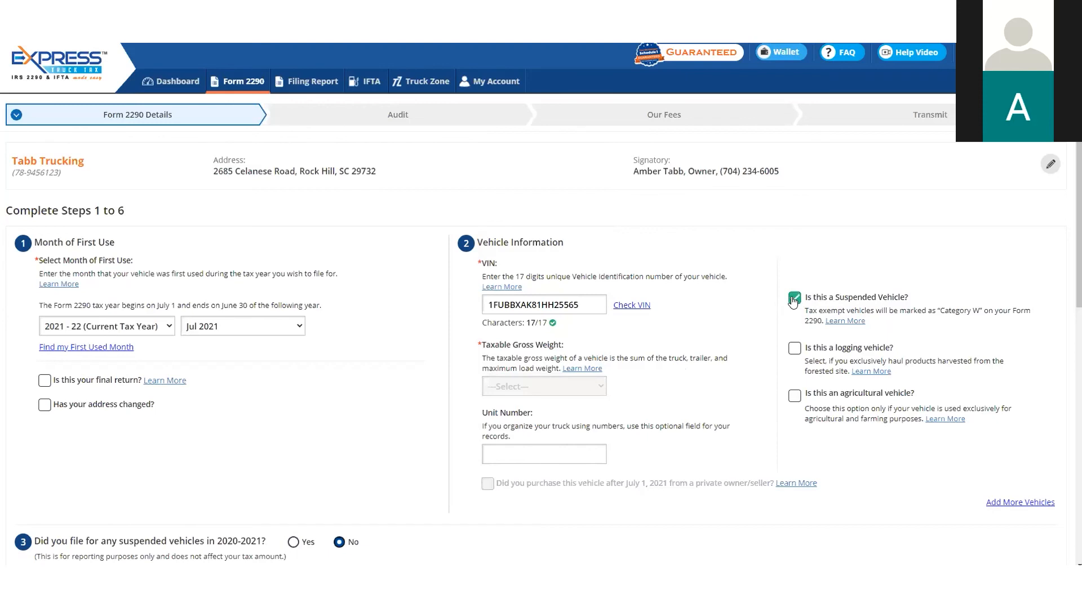
click(794, 398)
click(794, 397)
click(795, 298)
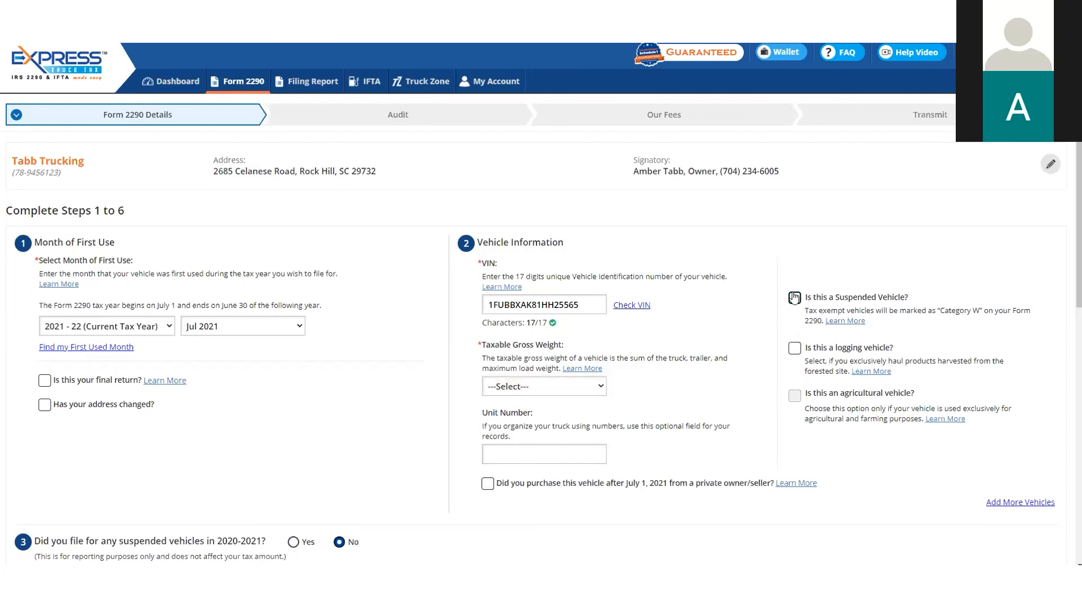
Set the vehicle's taxable gross weight to V [Over 75,000 lbs] and its unit number to 100
click(593, 385)
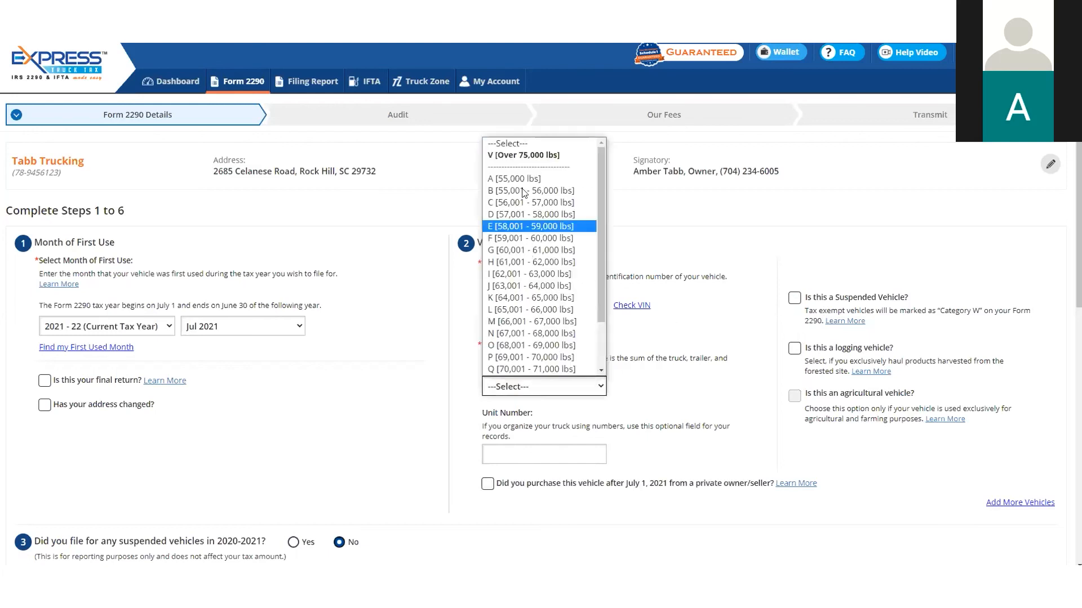
click(524, 159)
scroll(713, 296, down, 1)
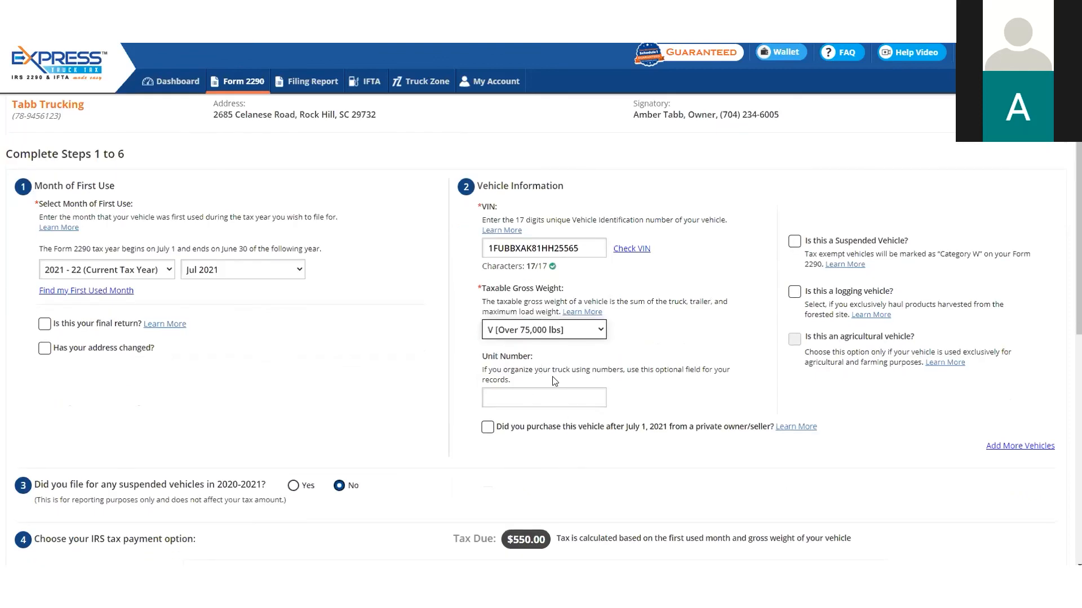
click(544, 395)
text(100)
click(688, 393)
Answer Yes to filing suspended vehicles in 2020-2021 to review the follow-up options, and return the answer to No
scroll(662, 358, down, 2)
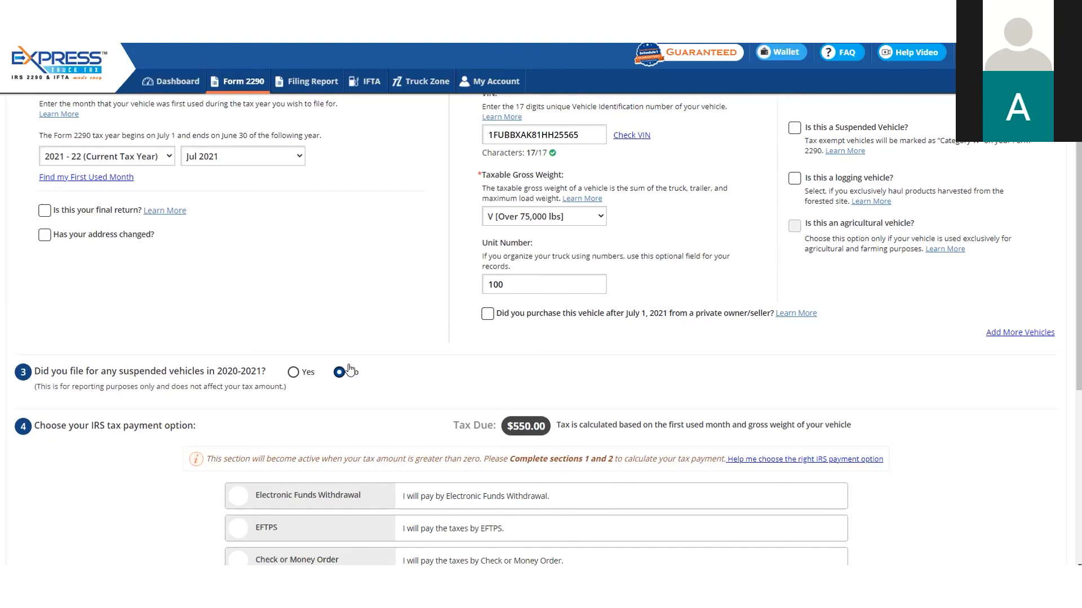
click(307, 376)
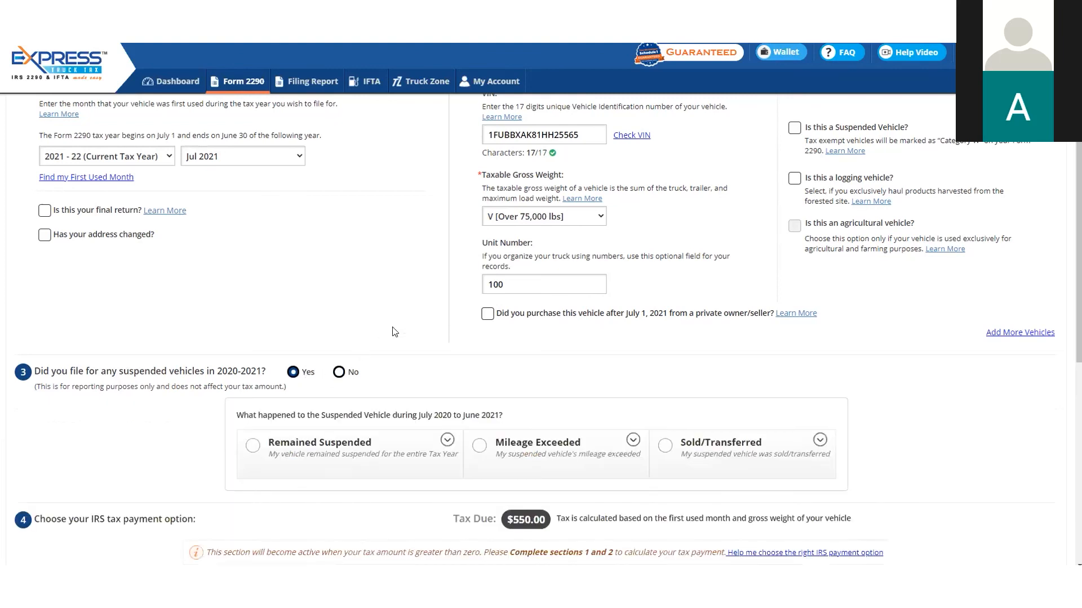
scroll(397, 324, down, 1)
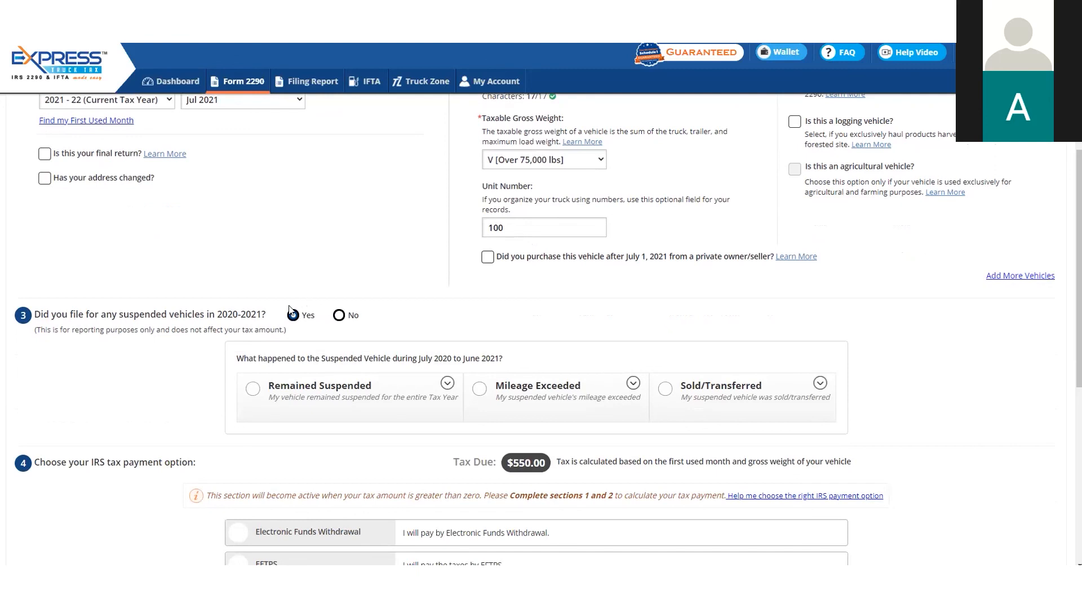
scroll(410, 340, down, 1)
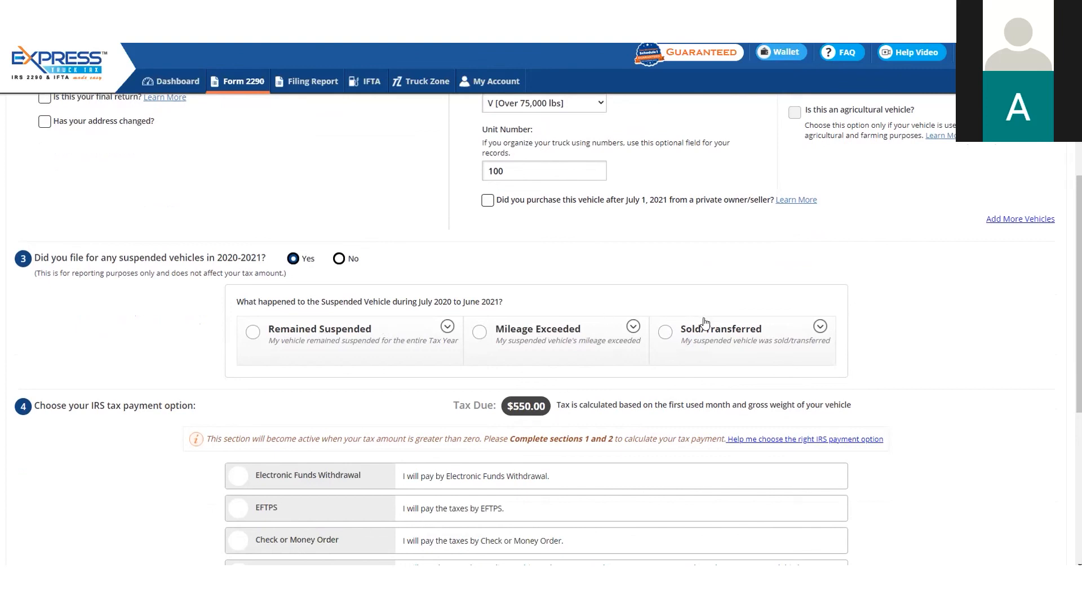
click(340, 260)
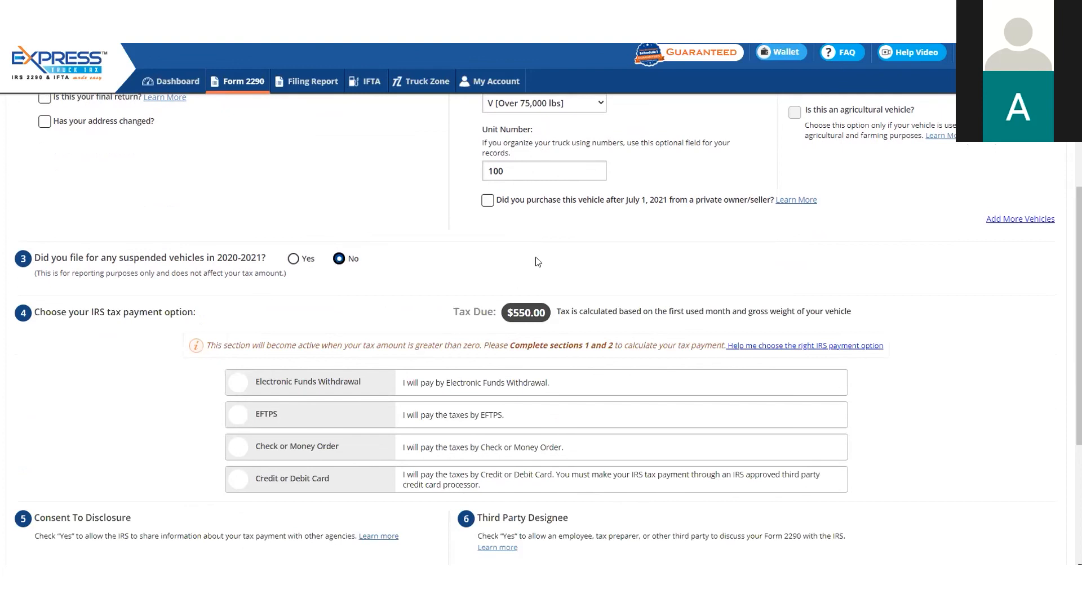
Select Electronic Funds Withdrawal as the IRS tax payment option to review its bank account fields and consent text
scroll(555, 301, down, 1)
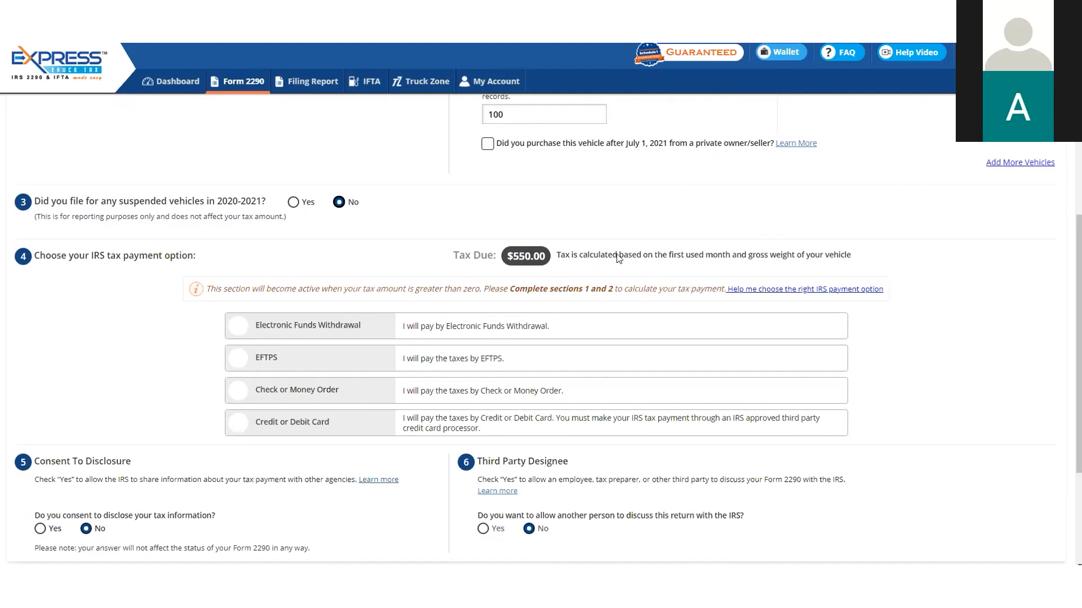
scroll(618, 257, up, 3)
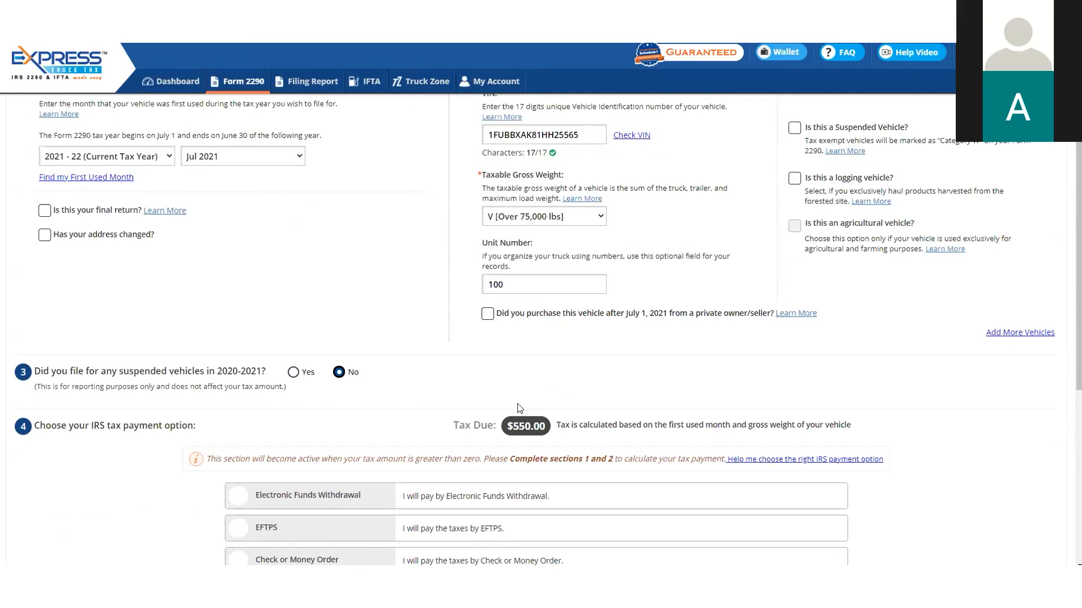
scroll(560, 427, down, 3)
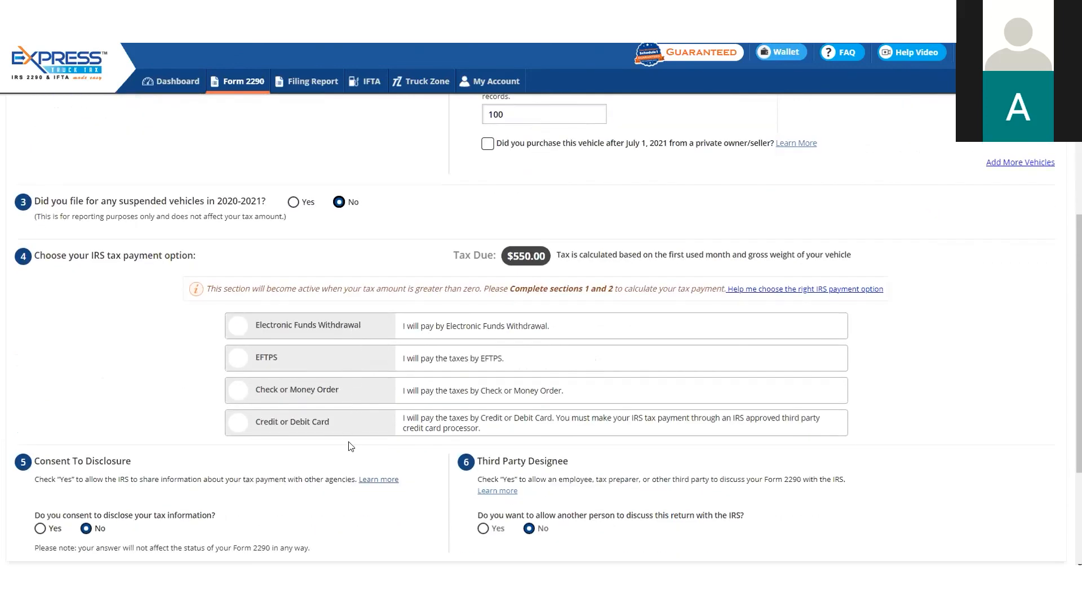
scroll(892, 400, down, 1)
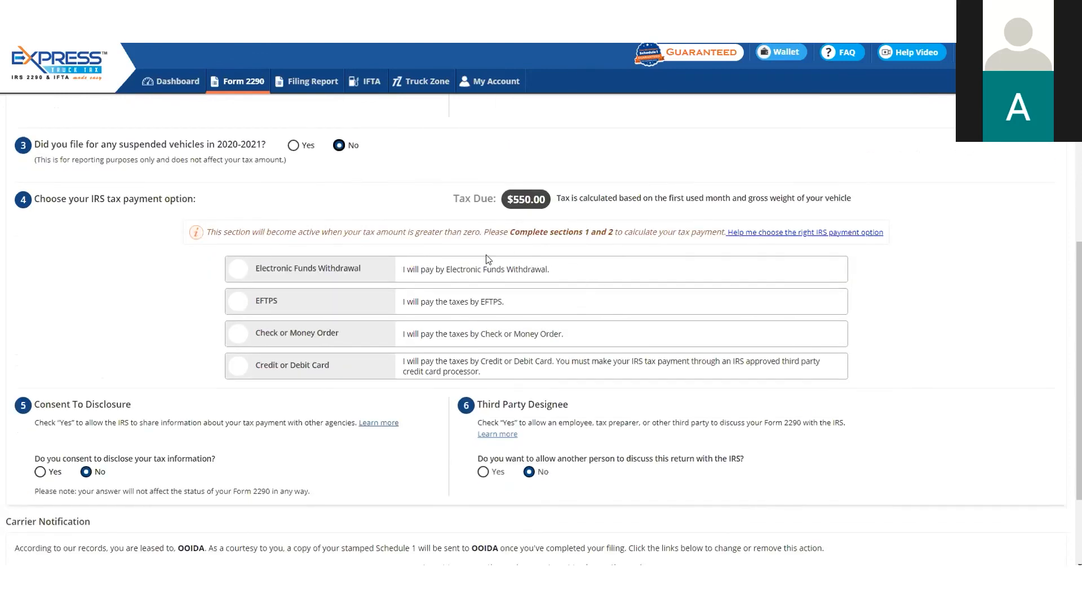
click(443, 274)
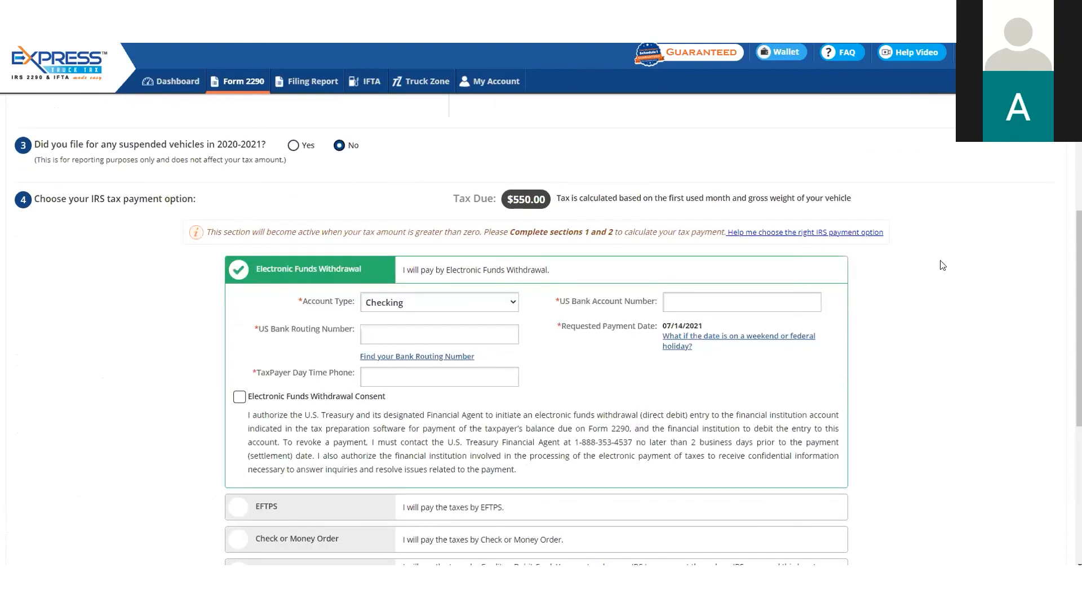
scroll(940, 265, down, 1)
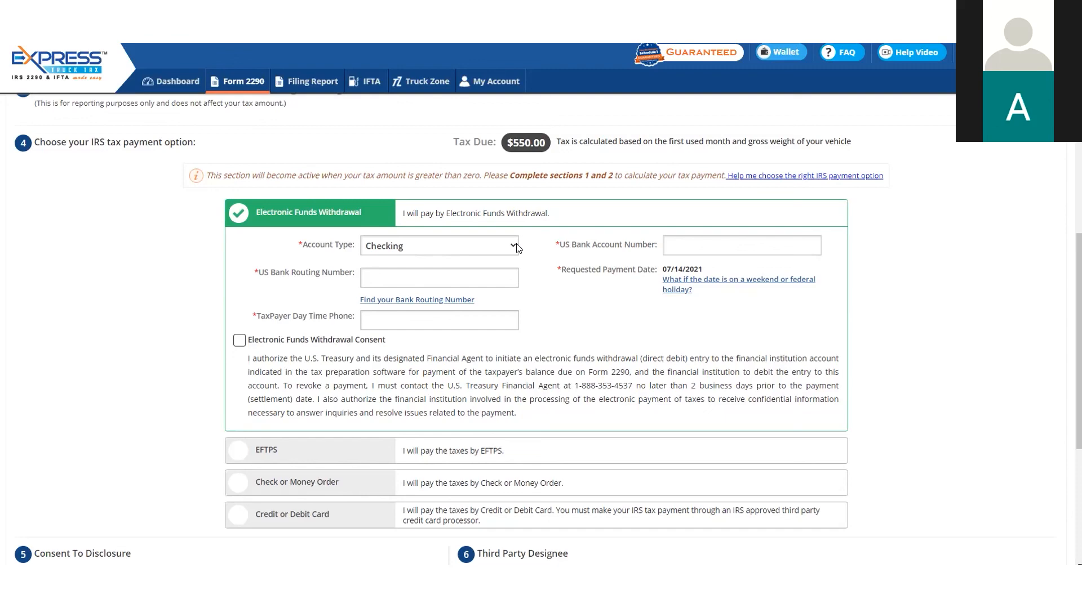
Select EFTPS and Check or Money Order in turn to read their payment instructions, including the 2290-V voucher
scroll(516, 246, down, 2)
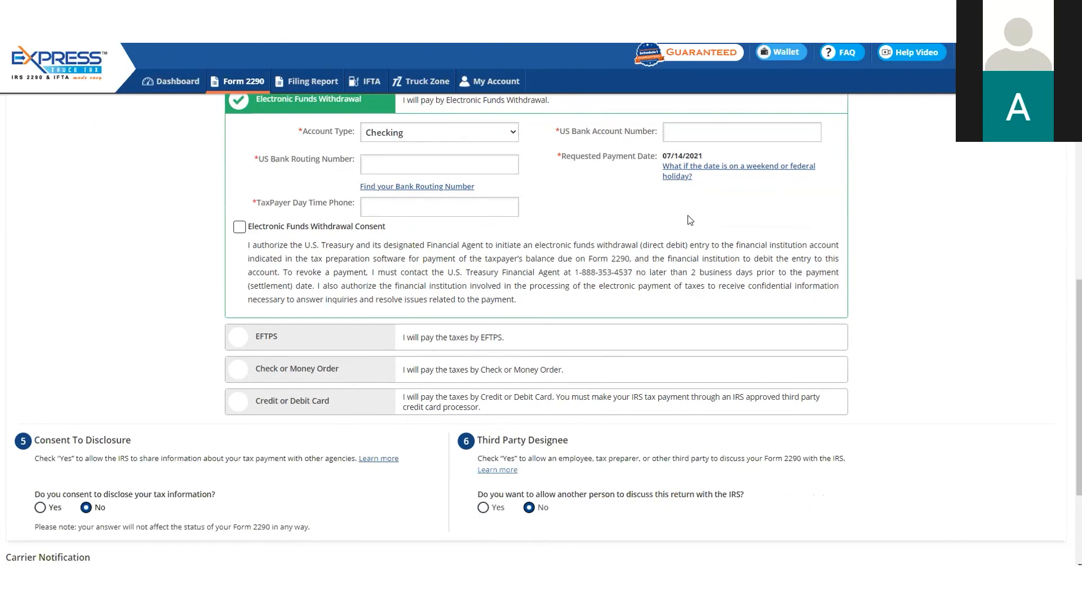
click(446, 337)
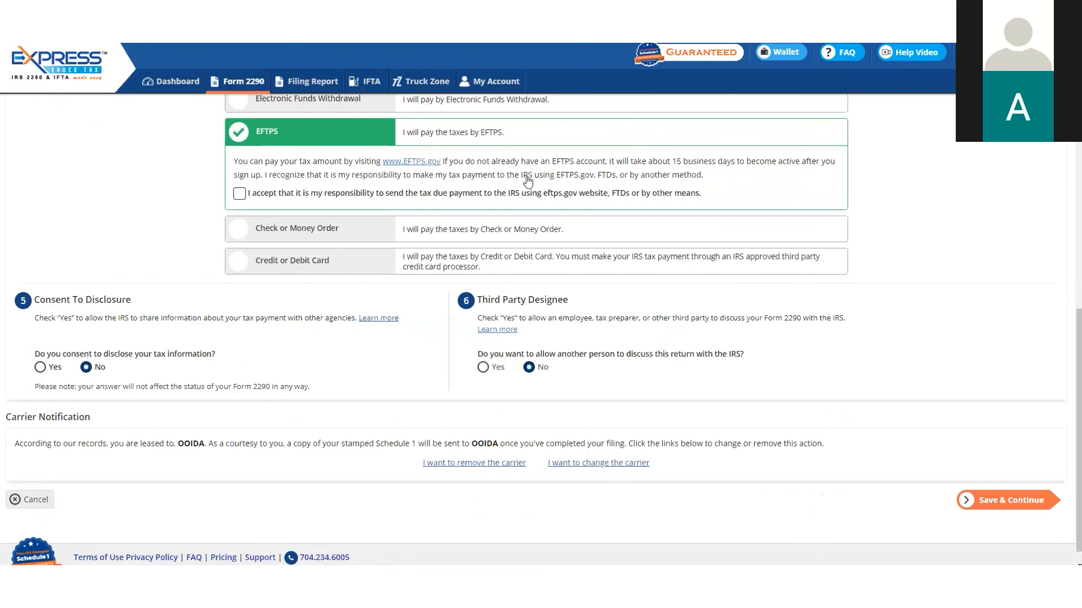
click(459, 229)
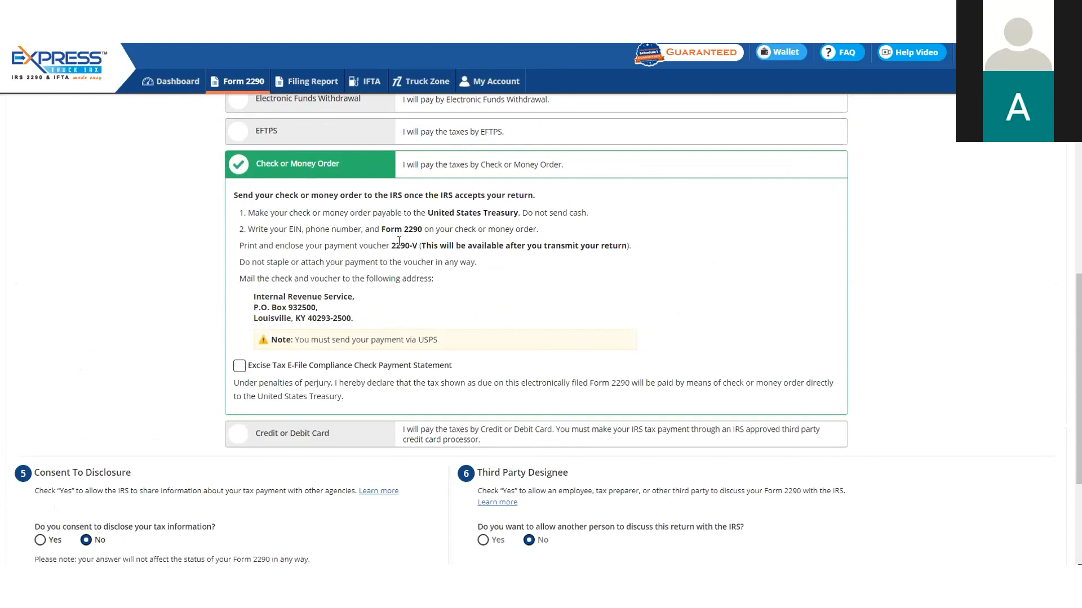
drag(391, 247, 427, 246)
Choose Credit or Debit Card as the IRS tax payment option and review its terms
scroll(601, 239, down, 3)
click(378, 329)
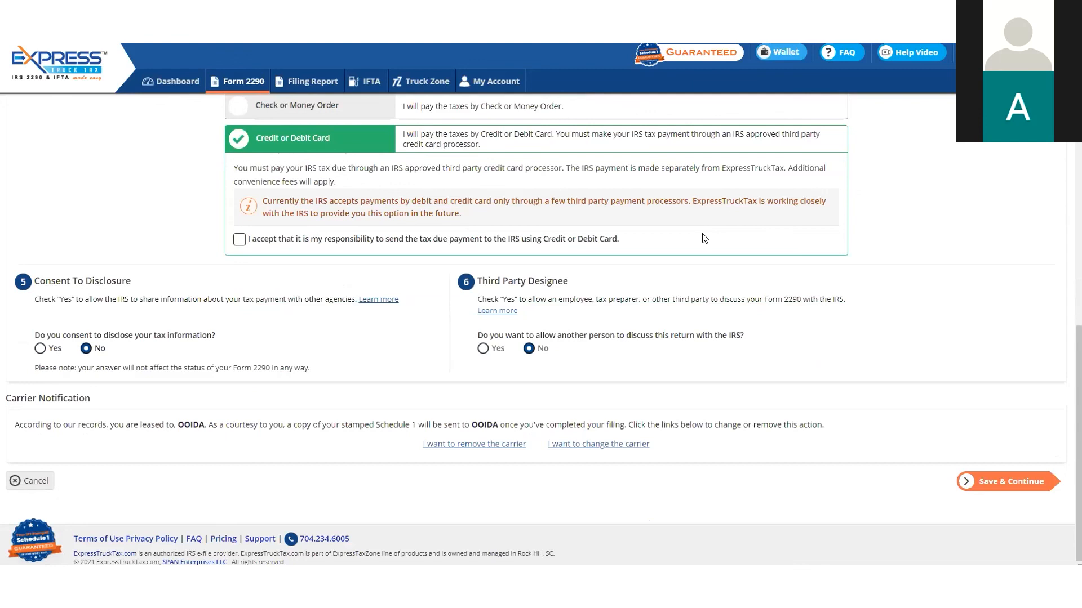
scroll(704, 239, up, 1)
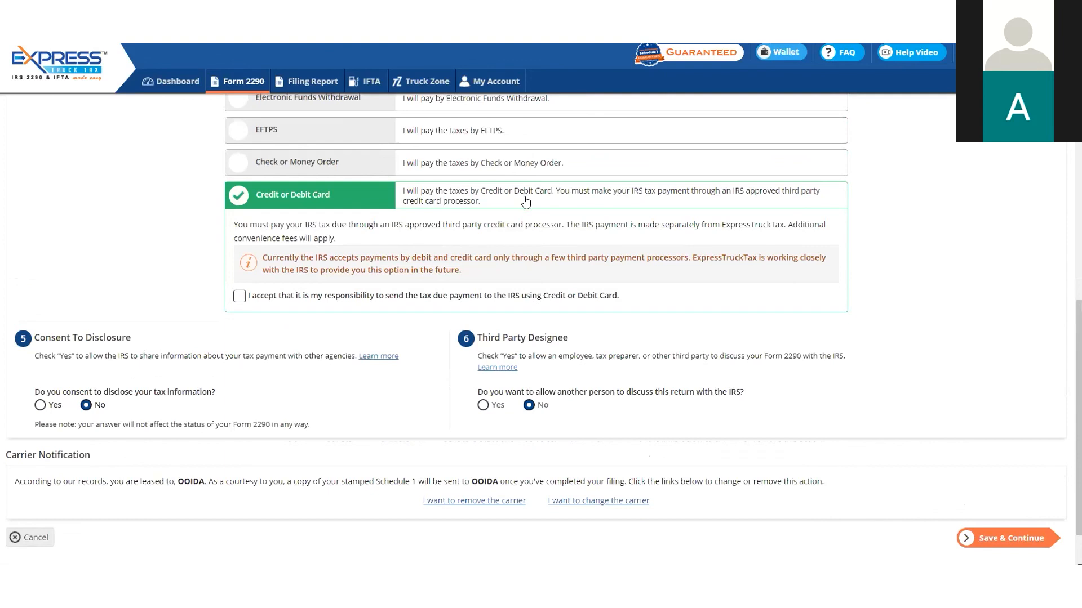
scroll(521, 194, up, 1)
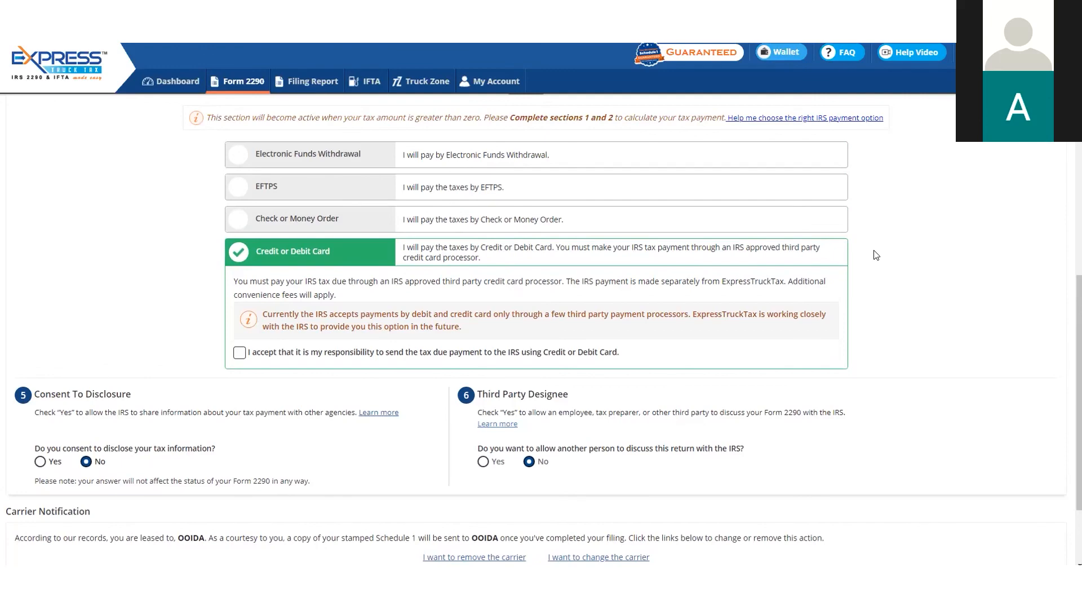
Compare the Check or Money Order, Electronic Funds Withdrawal and EFTPS payment options, ticking the Excise Tax E-File Compliance Check Payment Statement
scroll(876, 256, down, 2)
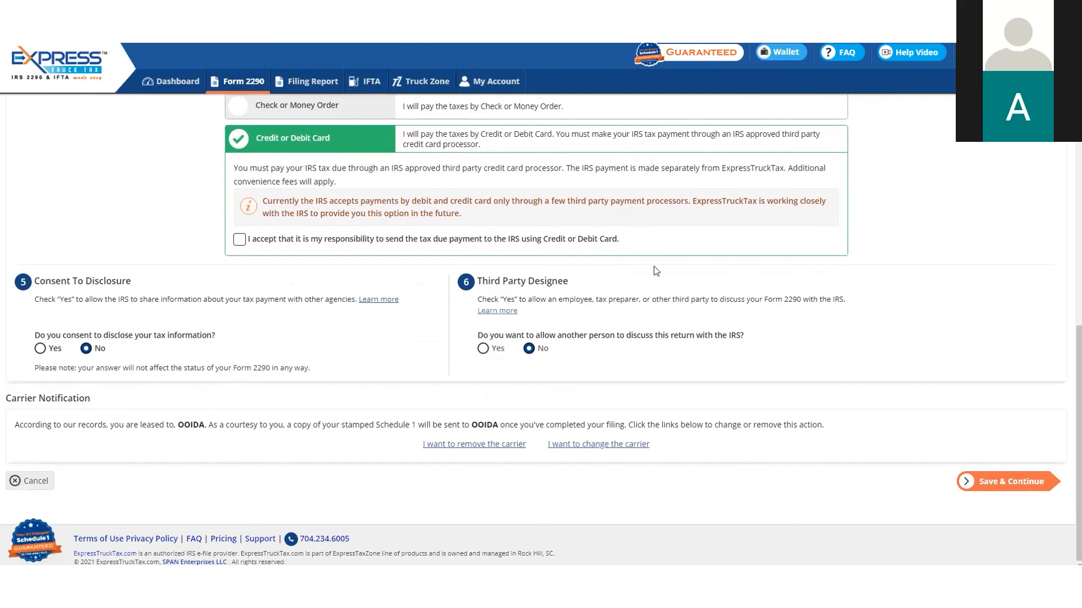
scroll(330, 197, up, 1)
click(312, 164)
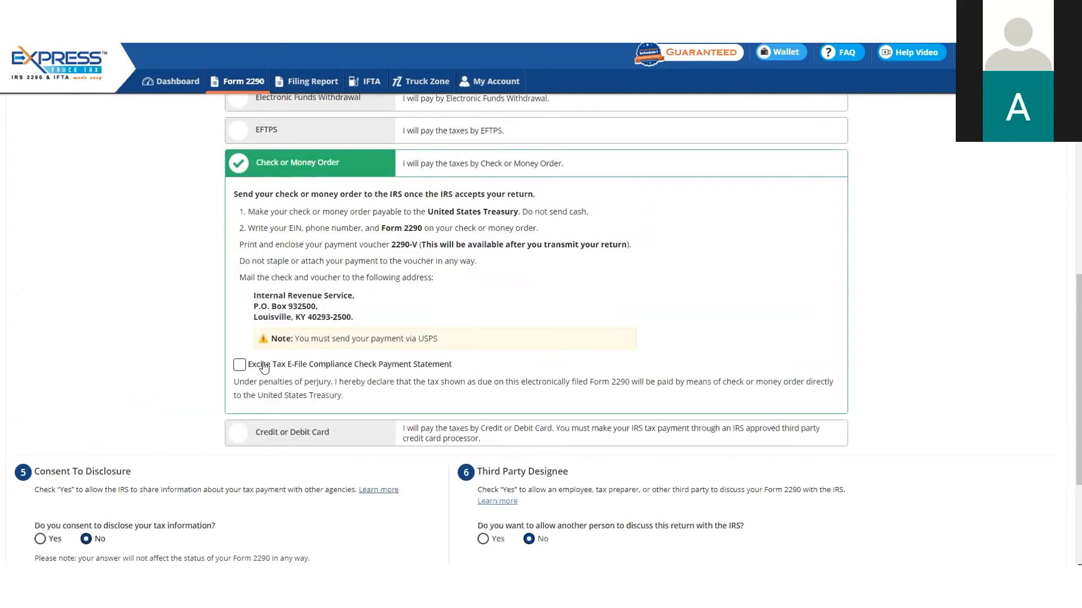
click(239, 368)
click(324, 104)
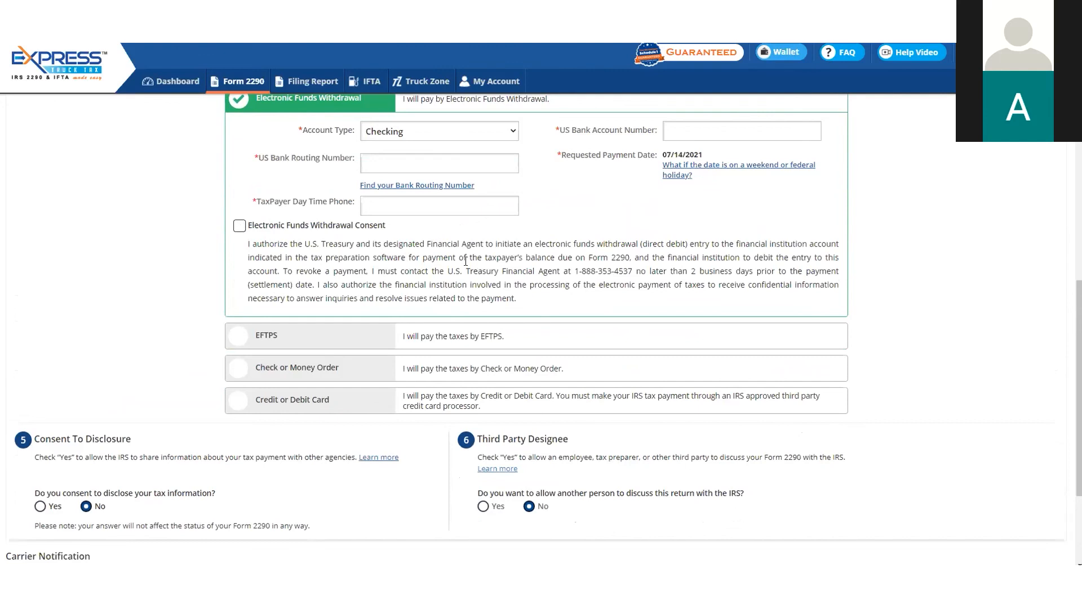
click(466, 342)
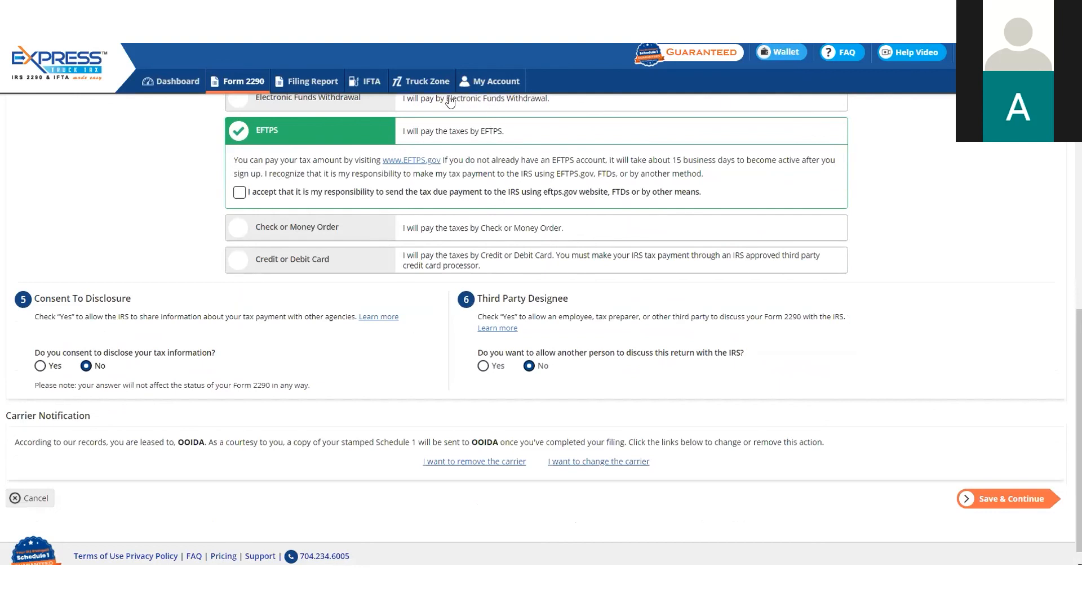
scroll(449, 101, up, 1)
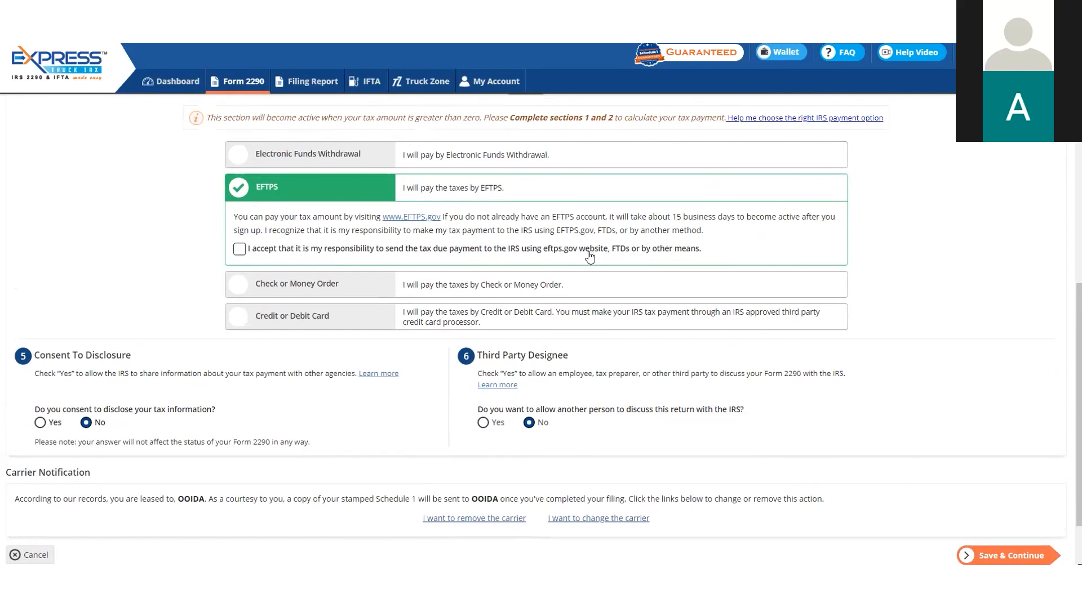
click(425, 288)
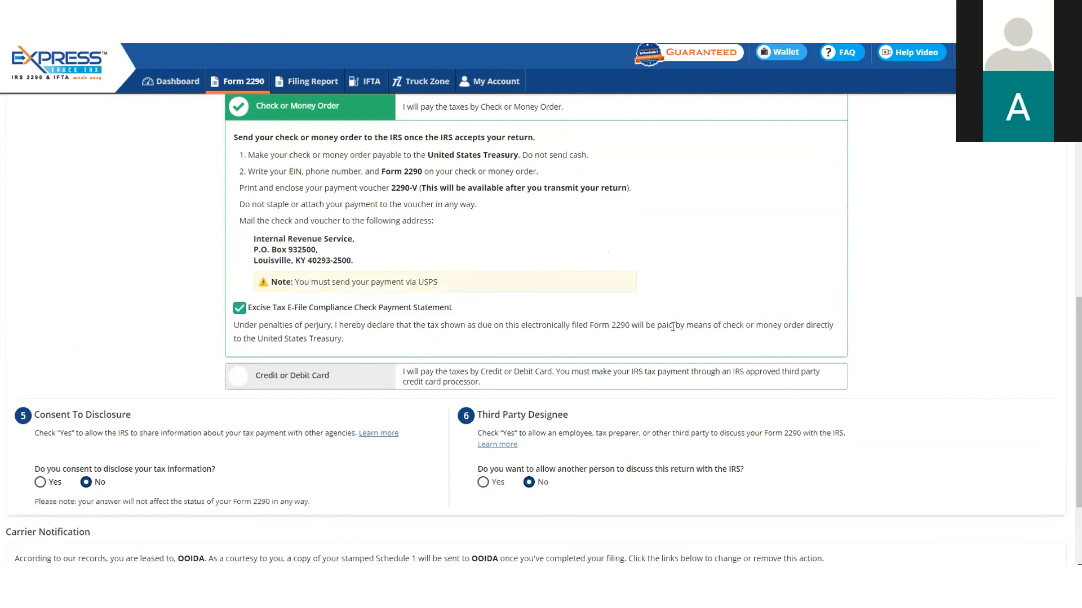
Set the IRS tax payment option to Credit or Debit Card and accept responsibility for sending the tax due payment
click(482, 375)
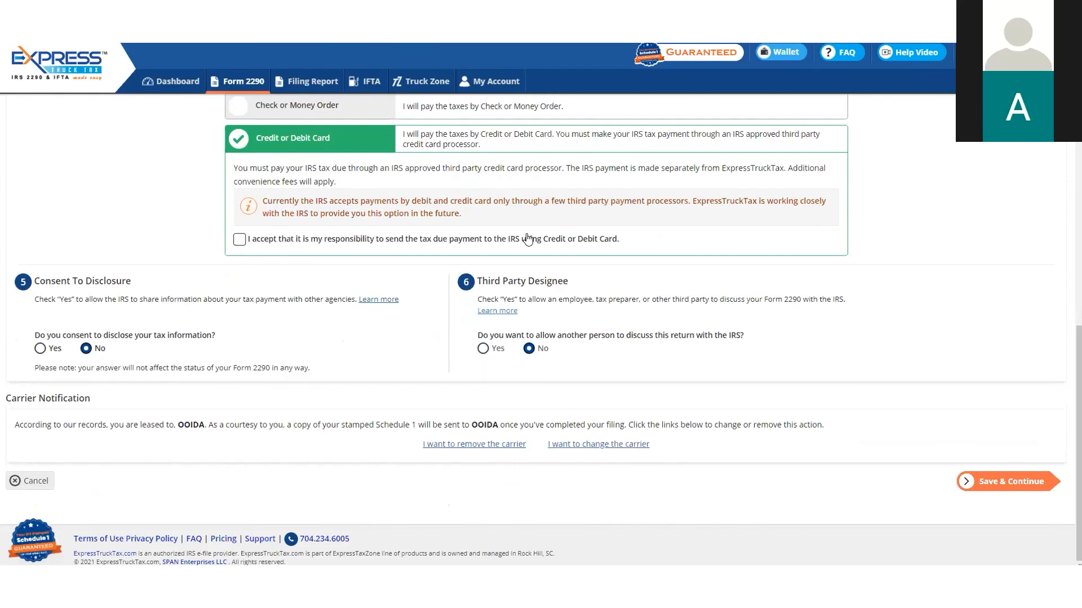
scroll(528, 239, up, 2)
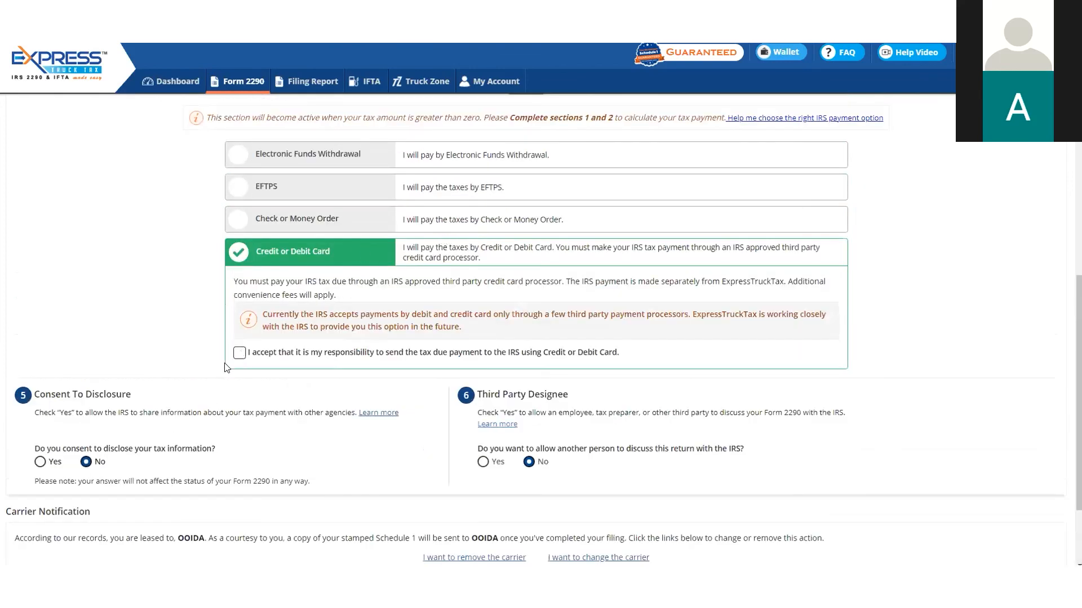
click(240, 354)
scroll(300, 319, down, 2)
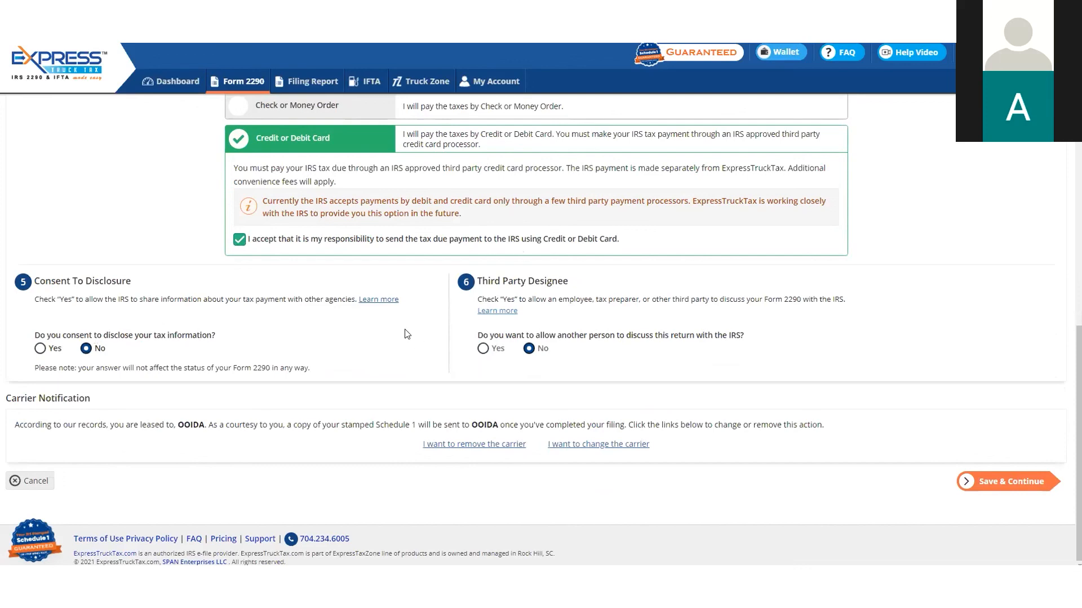
Read the Consent to Disclosure explanation, marking the passage on Heavy Highway Vehicle Use Tax disclosure, and close it
click(379, 301)
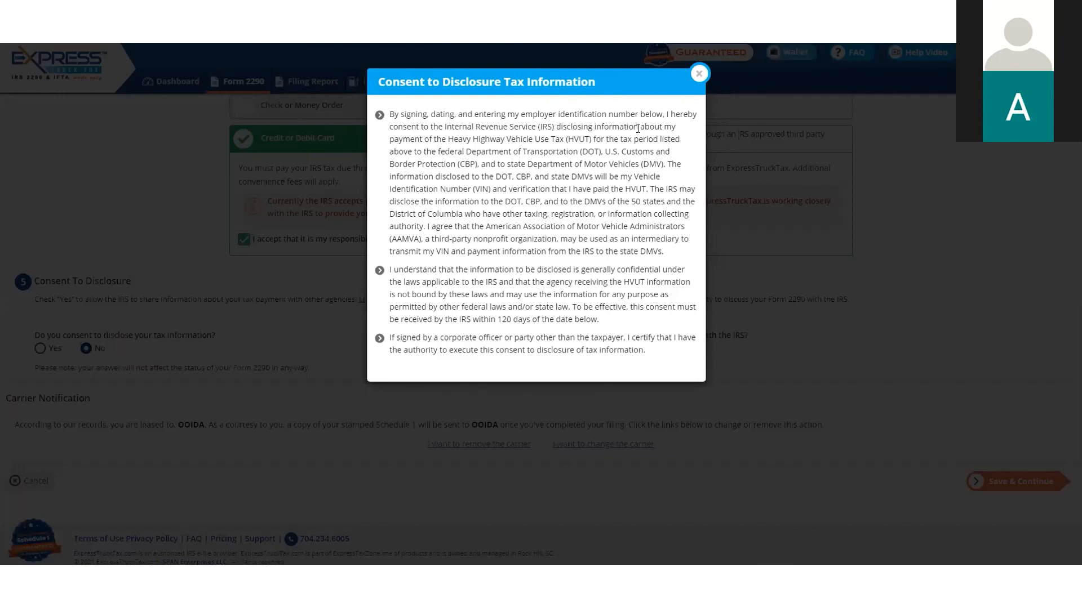
drag(446, 139, 532, 183)
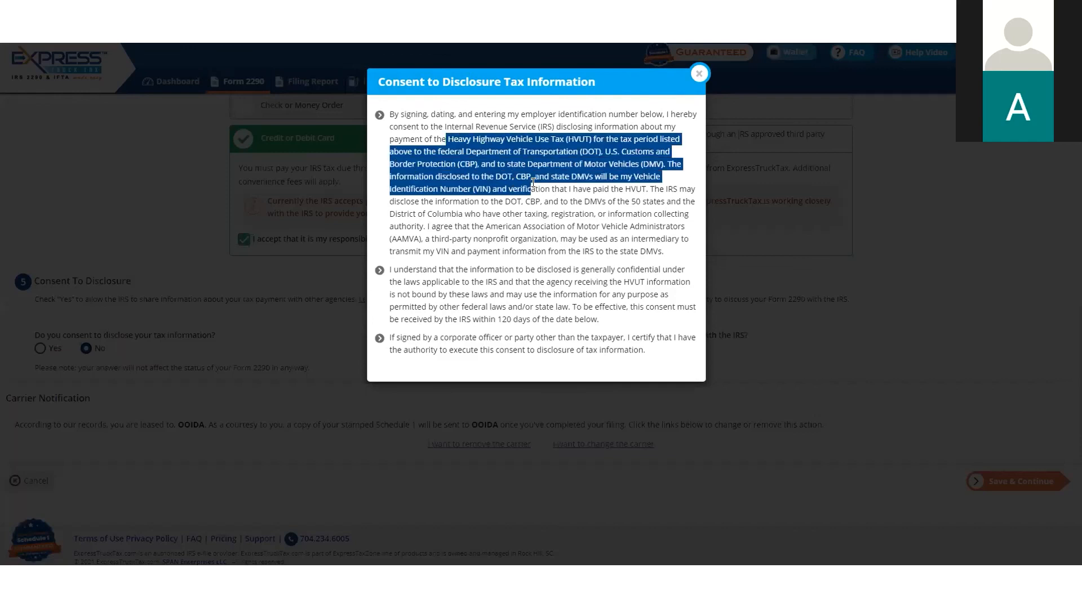
click(704, 74)
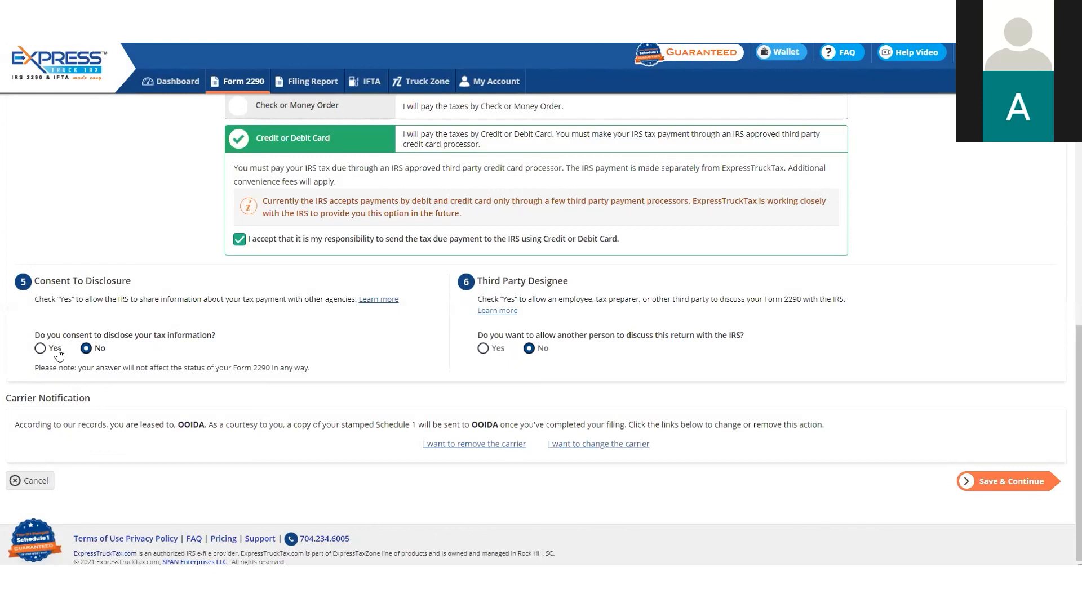
Answer Yes to Consent to Disclosure and Third Party Designee in turn to review their extra fields, returning each to No
click(40, 348)
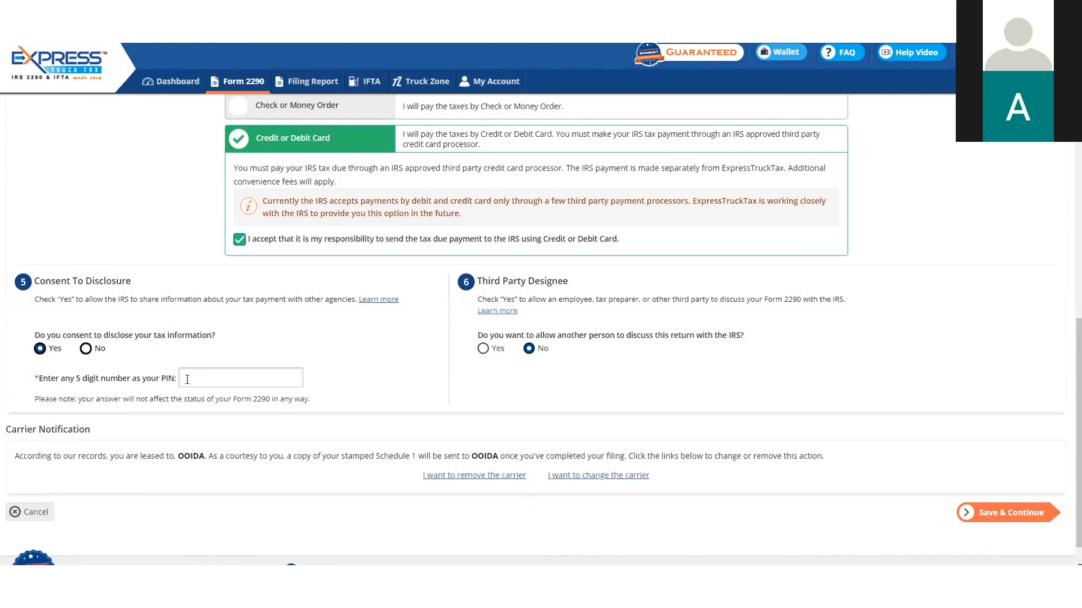
click(89, 349)
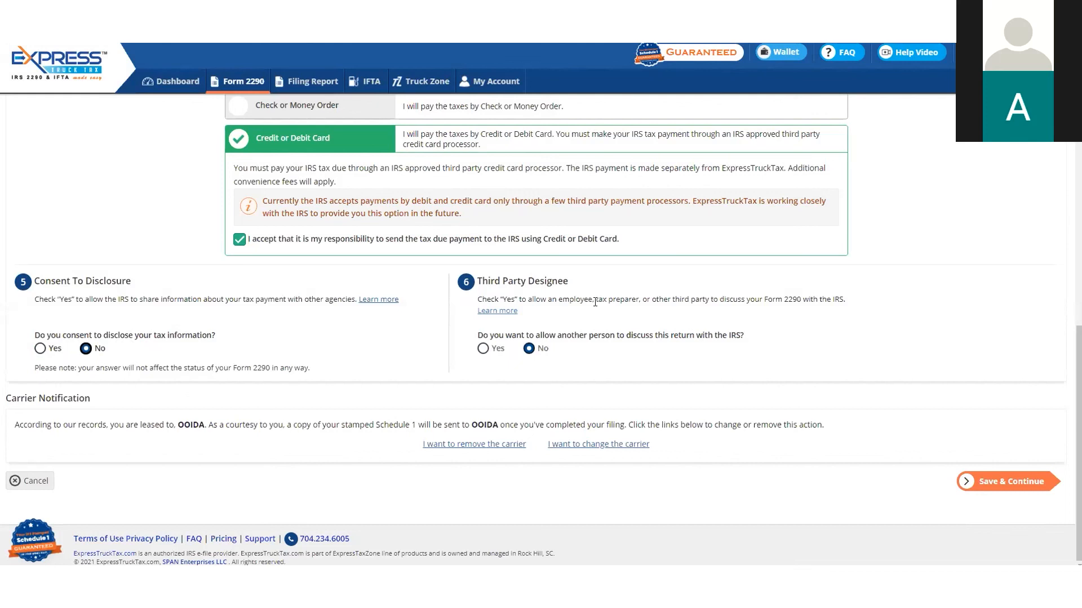
click(495, 348)
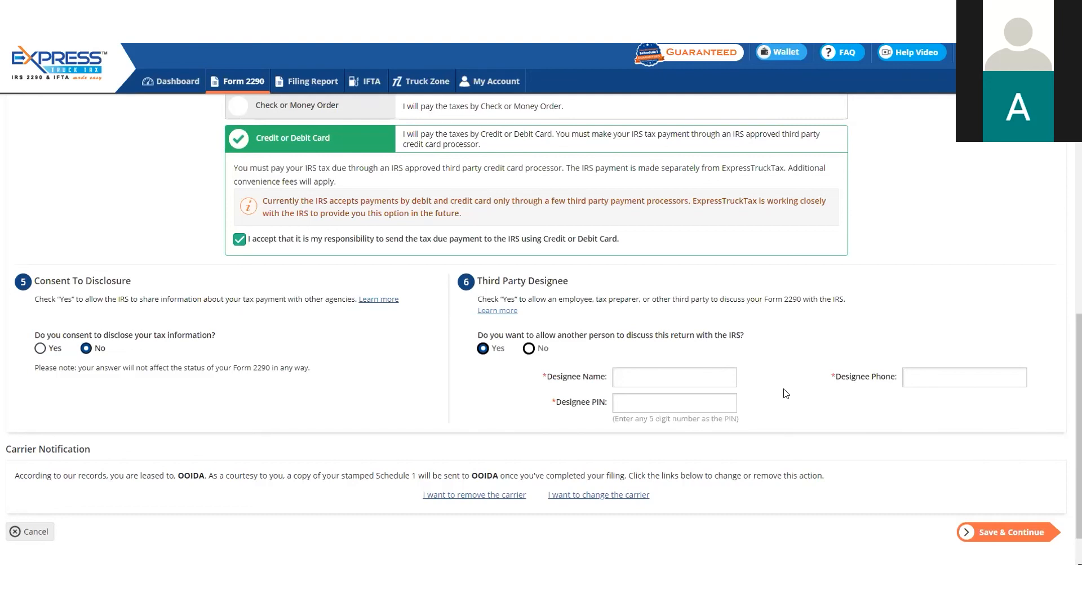
click(531, 349)
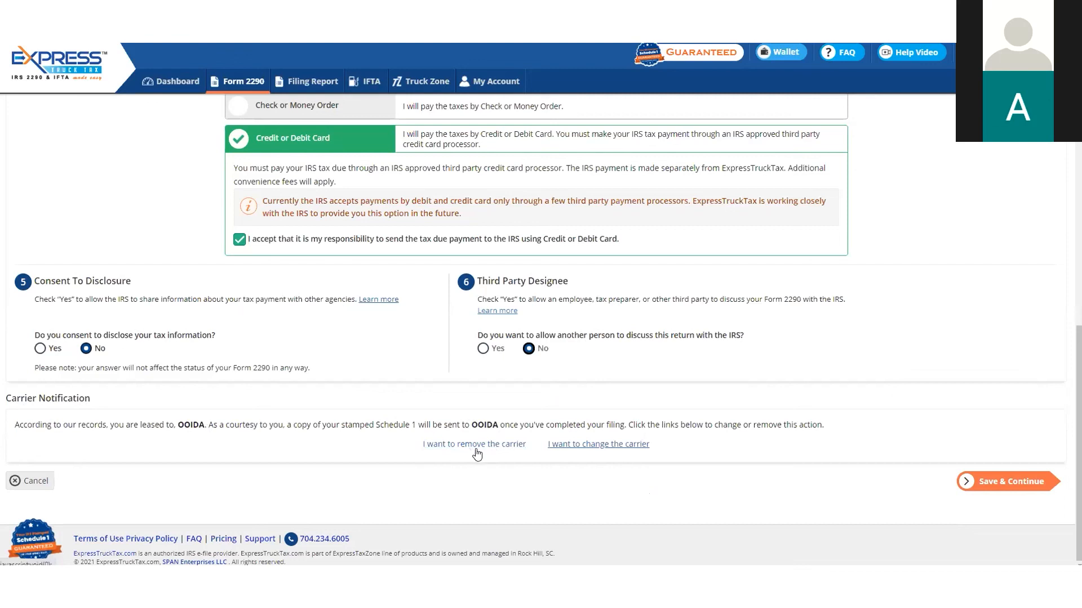
Change the carrier notified with the stamped Schedule 1 to Cargo Shipping and save it
click(586, 448)
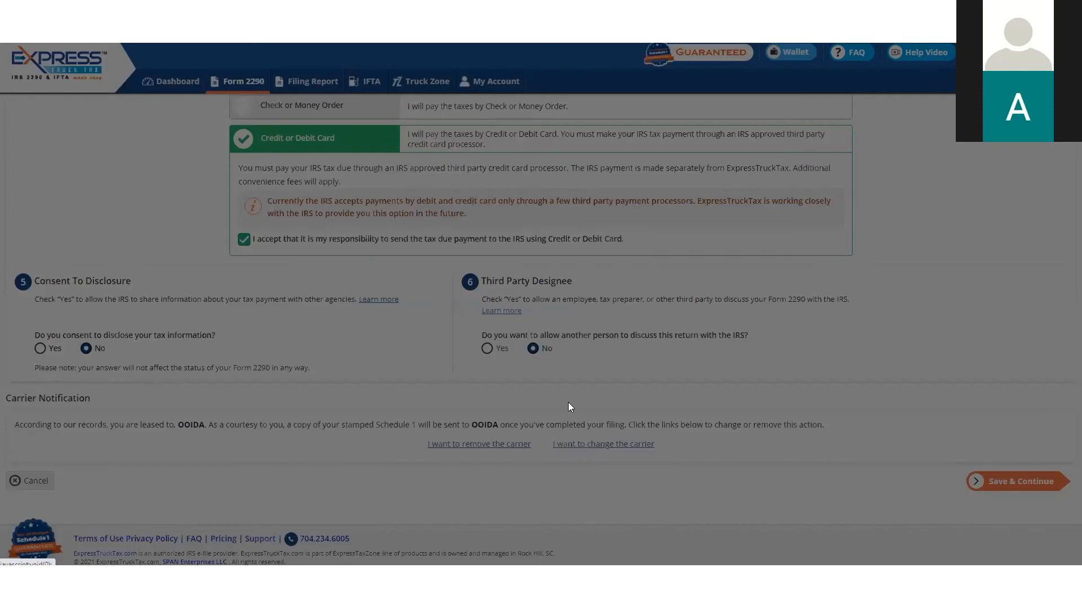
click(610, 150)
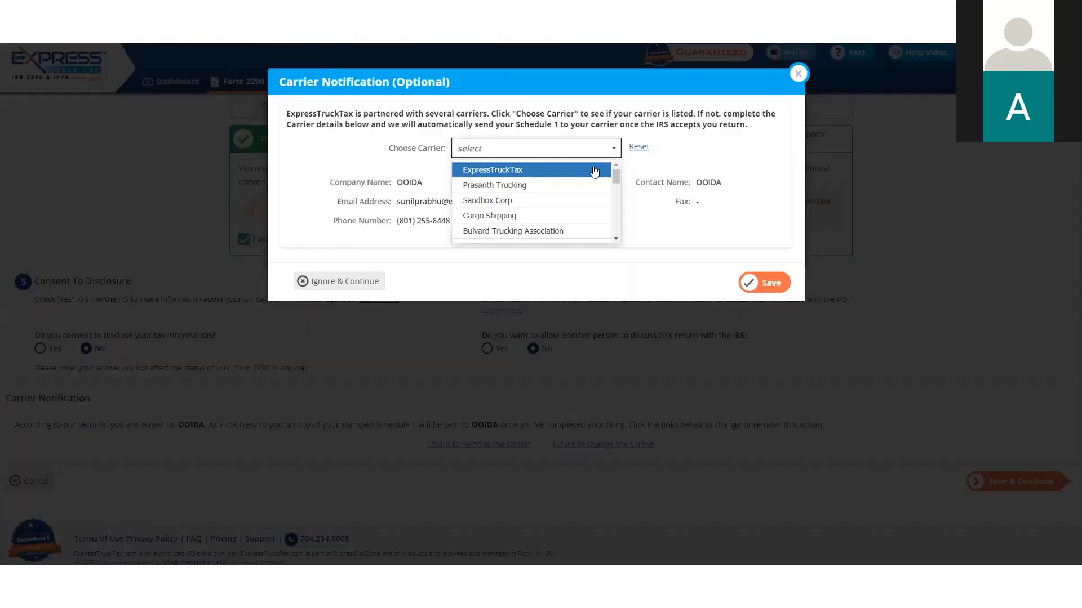
click(568, 216)
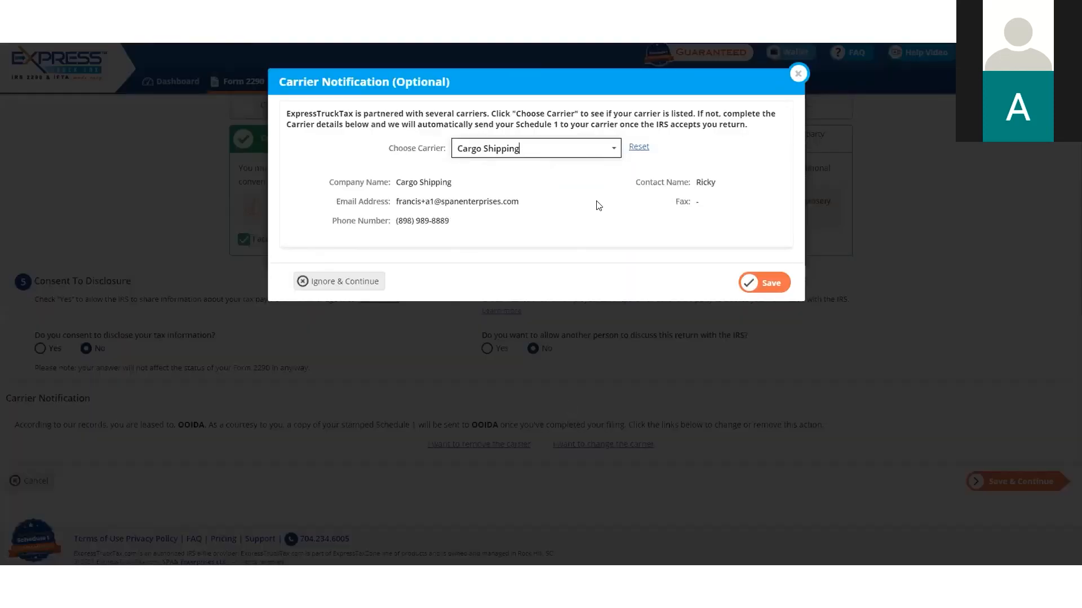
click(770, 283)
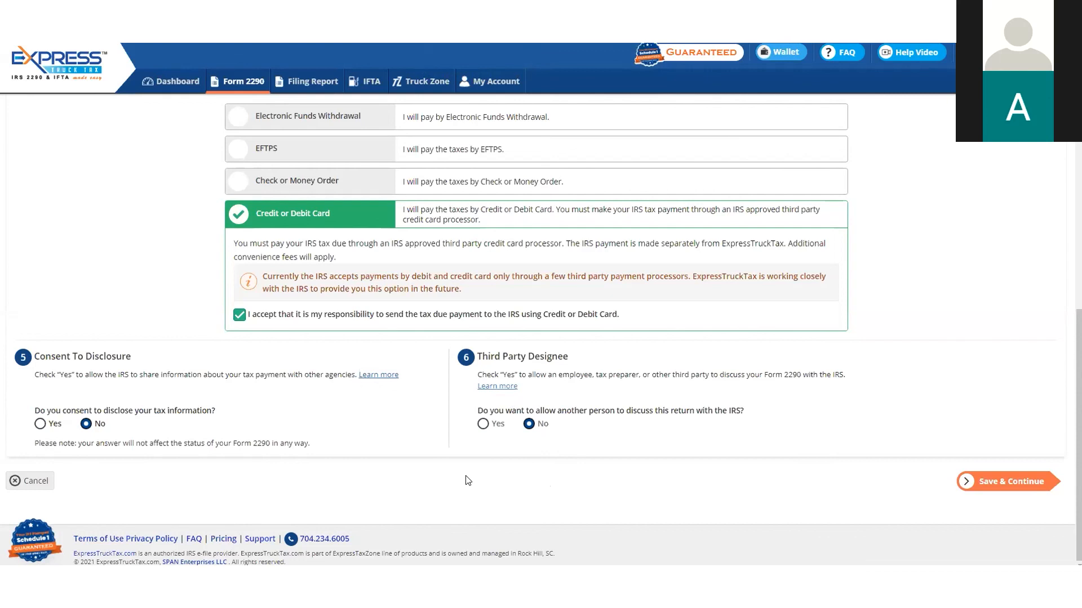
Save the Form 2290 details and continue past the return audit to the filing fees
click(1006, 486)
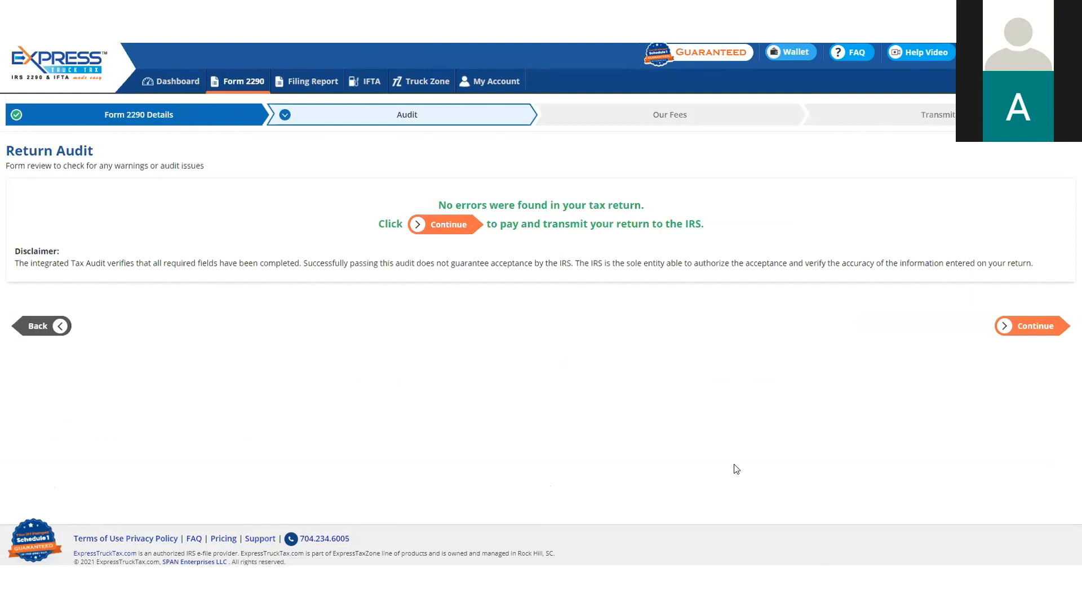
click(1023, 322)
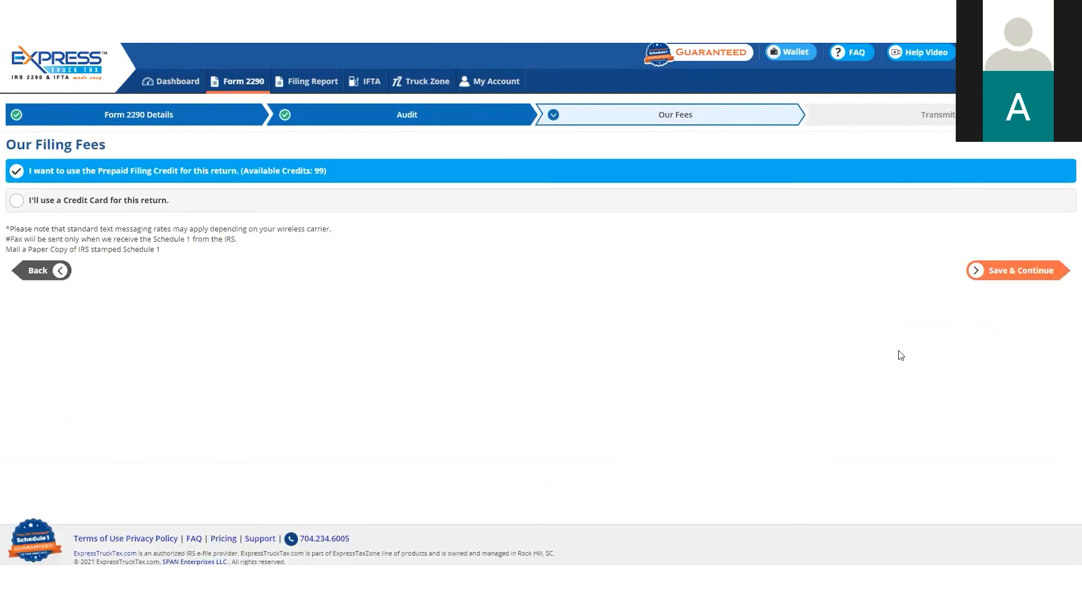
Choose credit card for the filing fee and toggle the printed copy and fax services on and off to review them
click(303, 207)
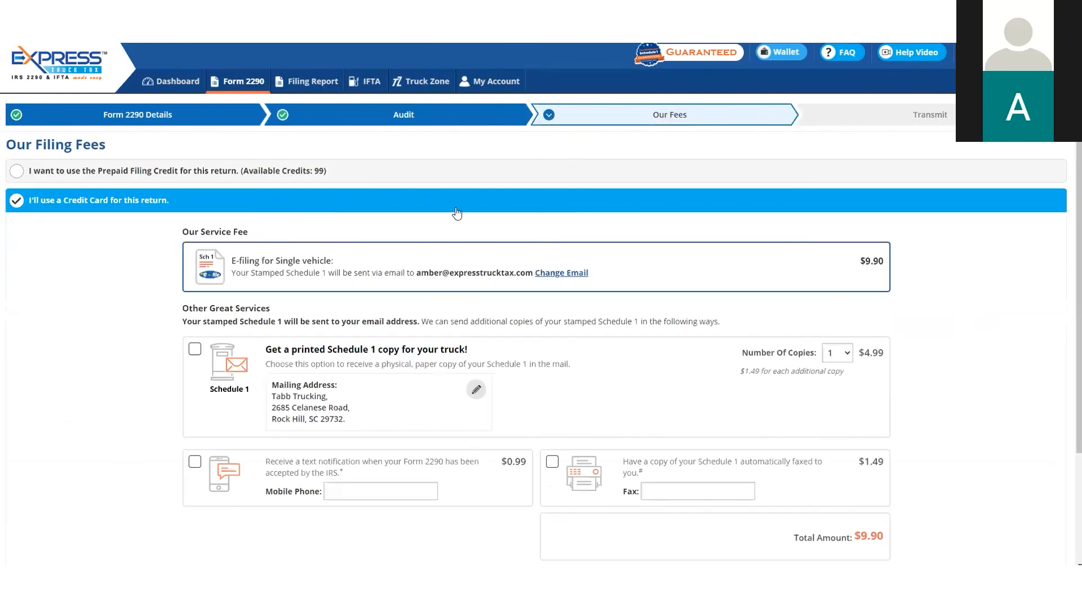
scroll(907, 245, down, 1)
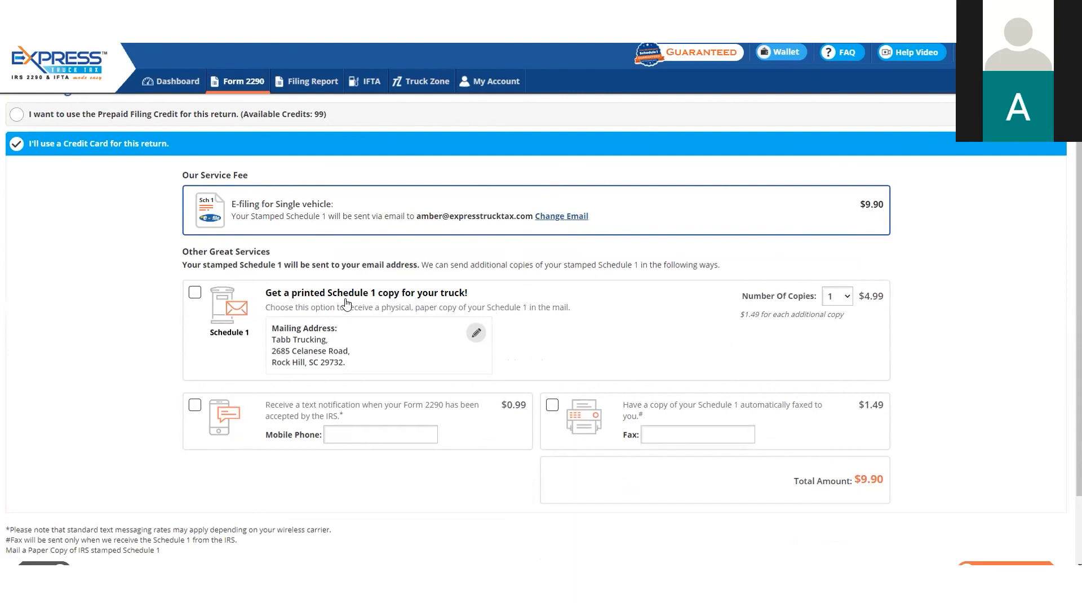
click(196, 293)
click(198, 297)
click(552, 405)
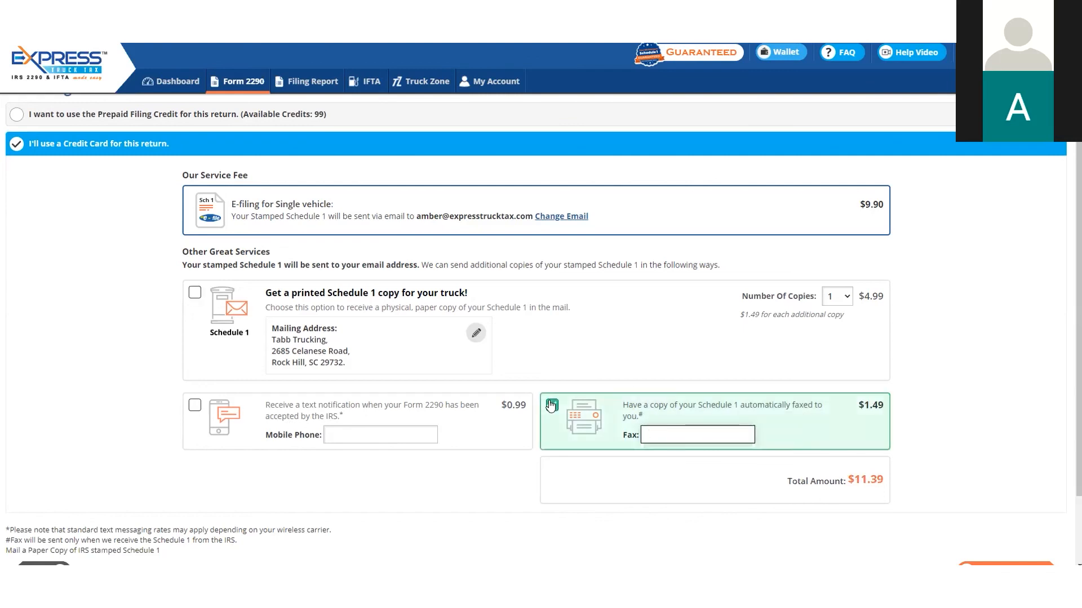
click(552, 405)
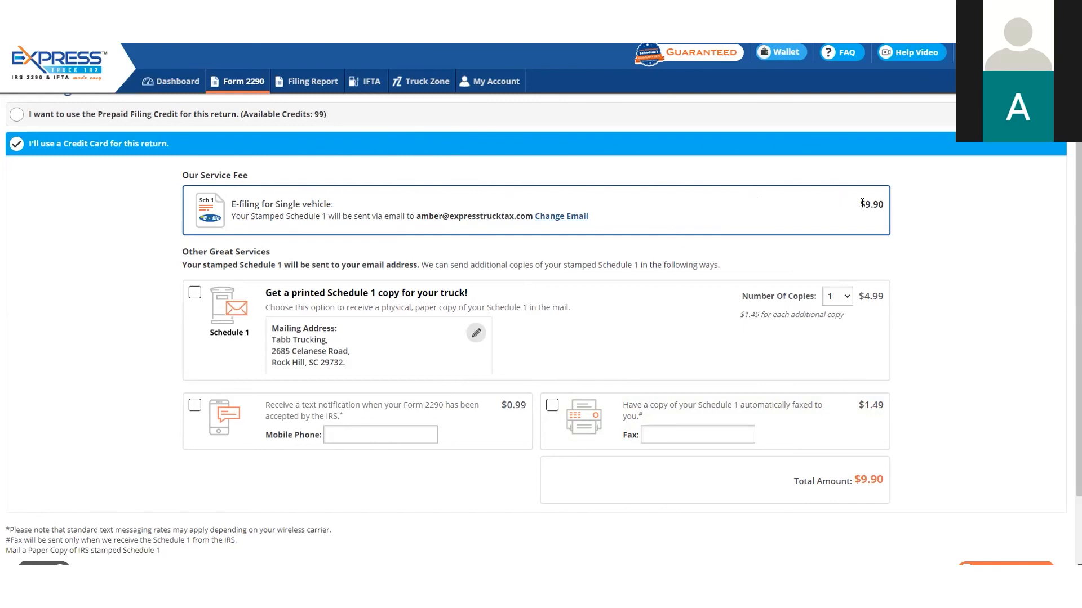
Pay the filing fee with the Prepaid Filing Credit and continue without extra Schedule 1 services to the transmit page
click(695, 114)
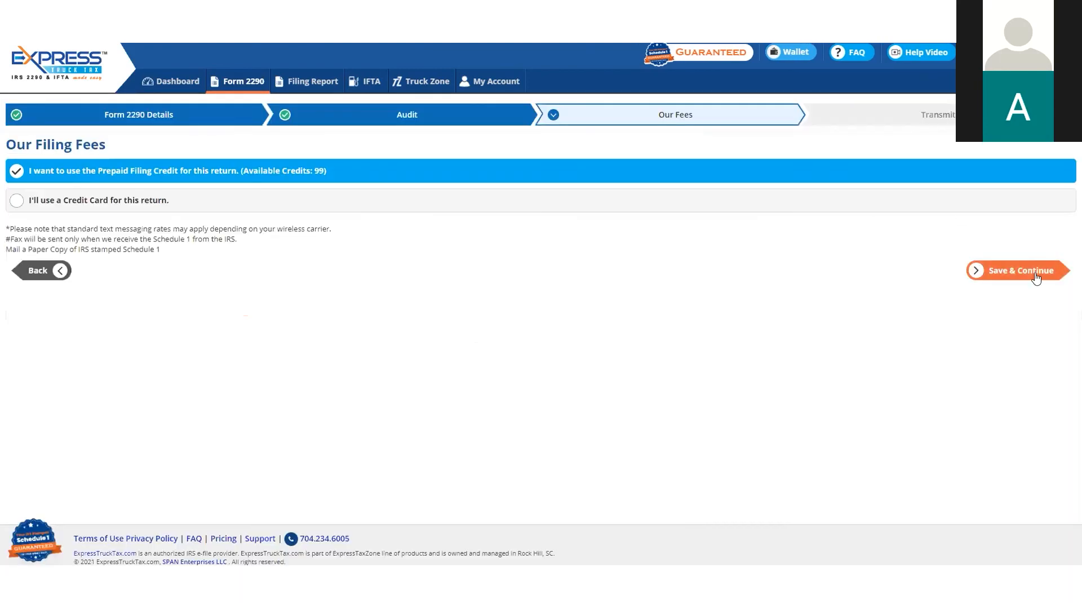
click(1031, 274)
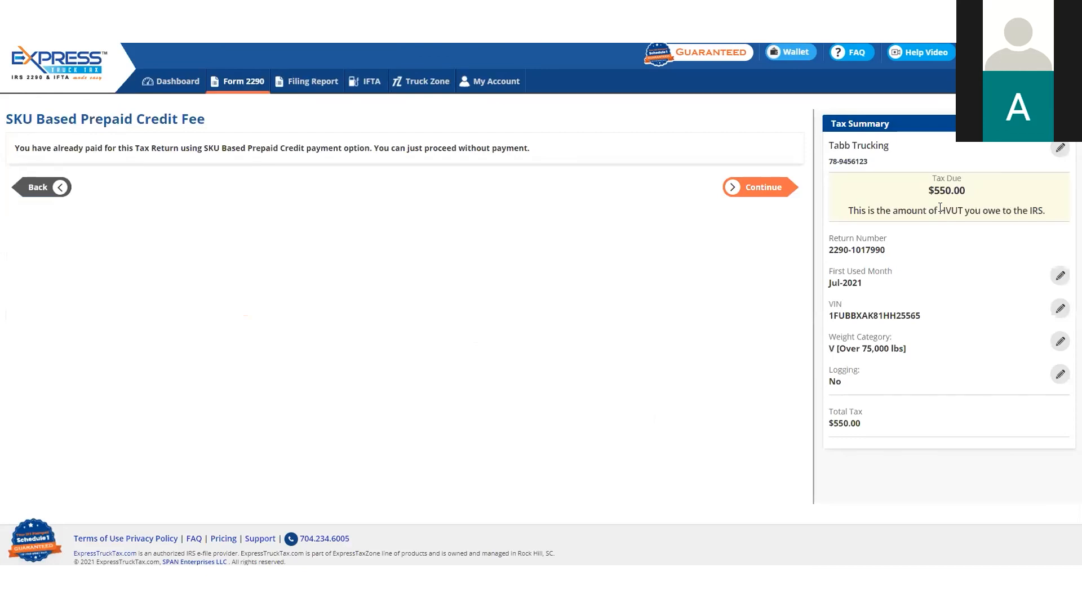
click(775, 195)
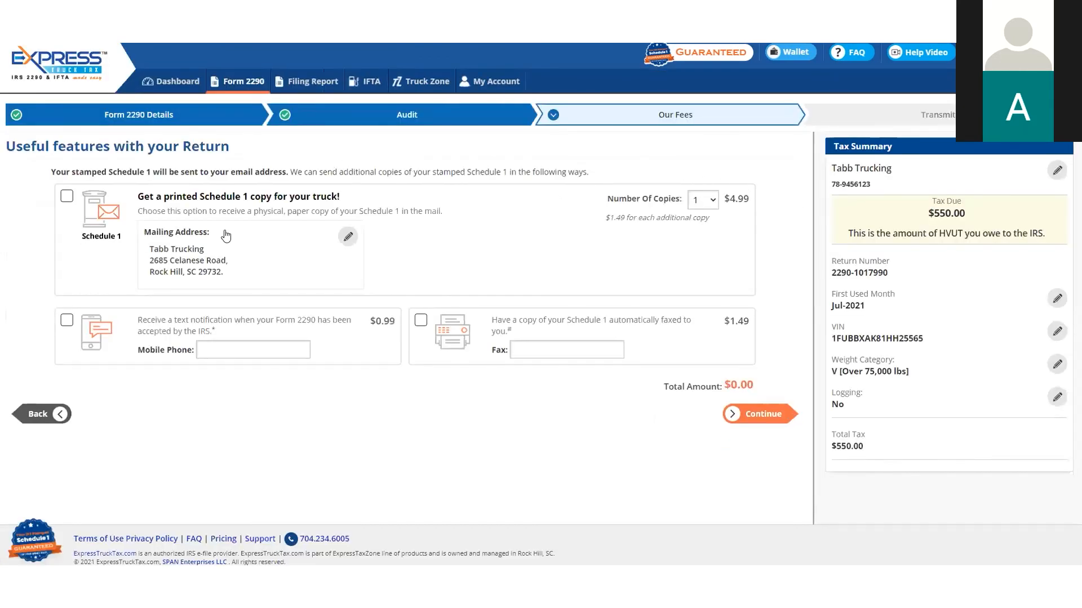
click(770, 414)
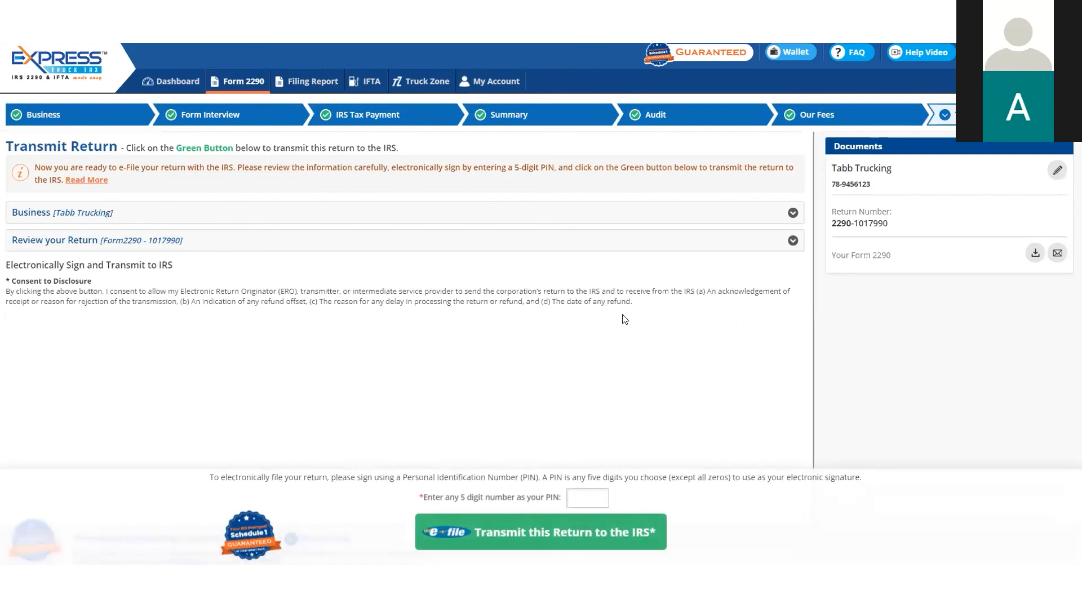
Expand the return details for review, sign the return with a five-digit PIN and transmit it to the IRS
click(792, 242)
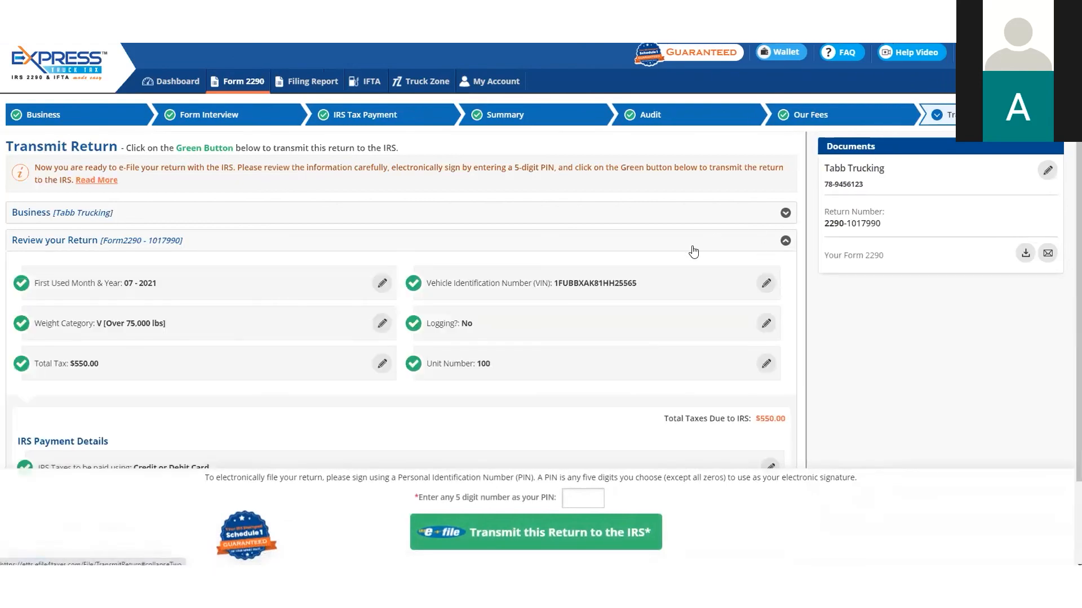
scroll(634, 301, down, 2)
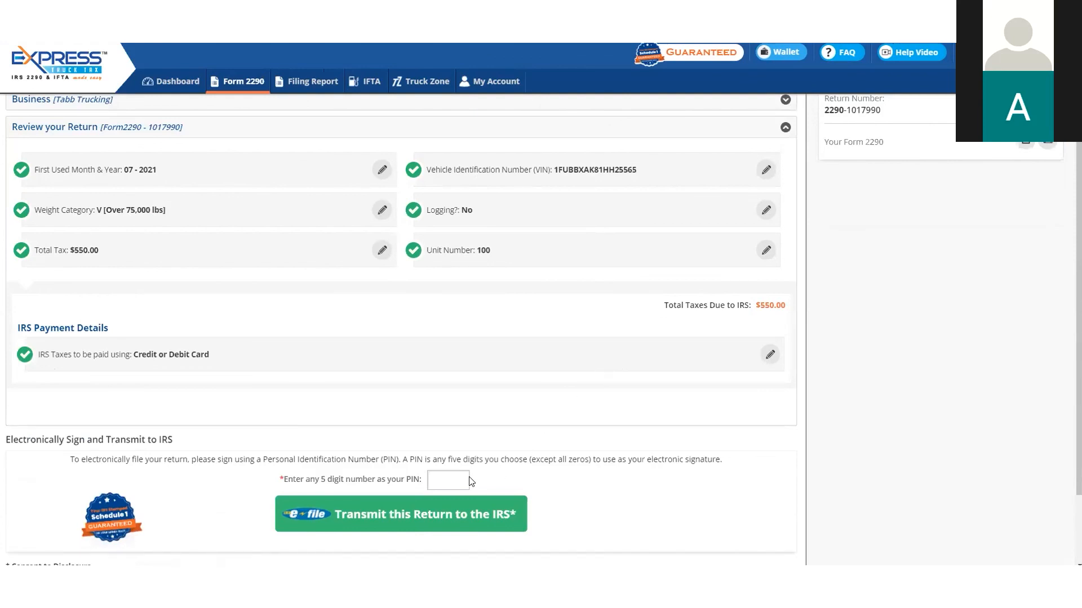
click(448, 478)
click(446, 499)
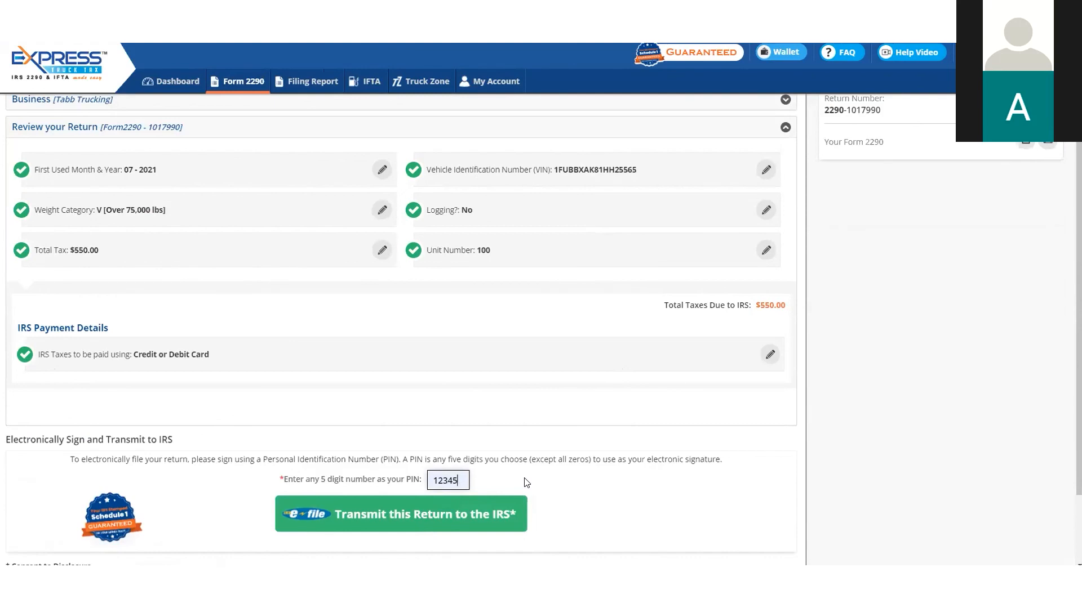
click(420, 524)
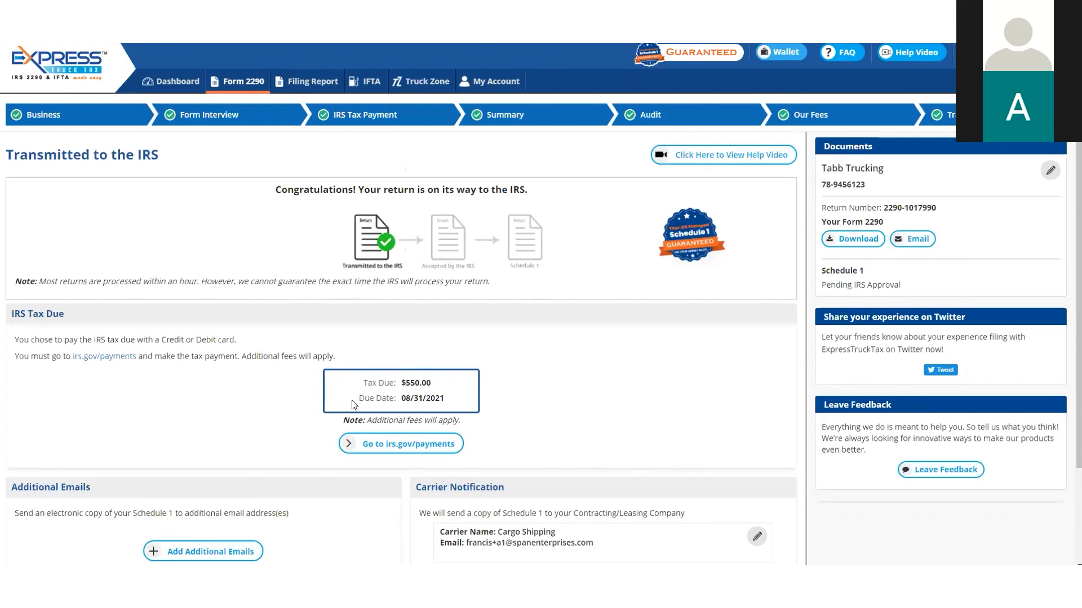
scroll(338, 397, down, 2)
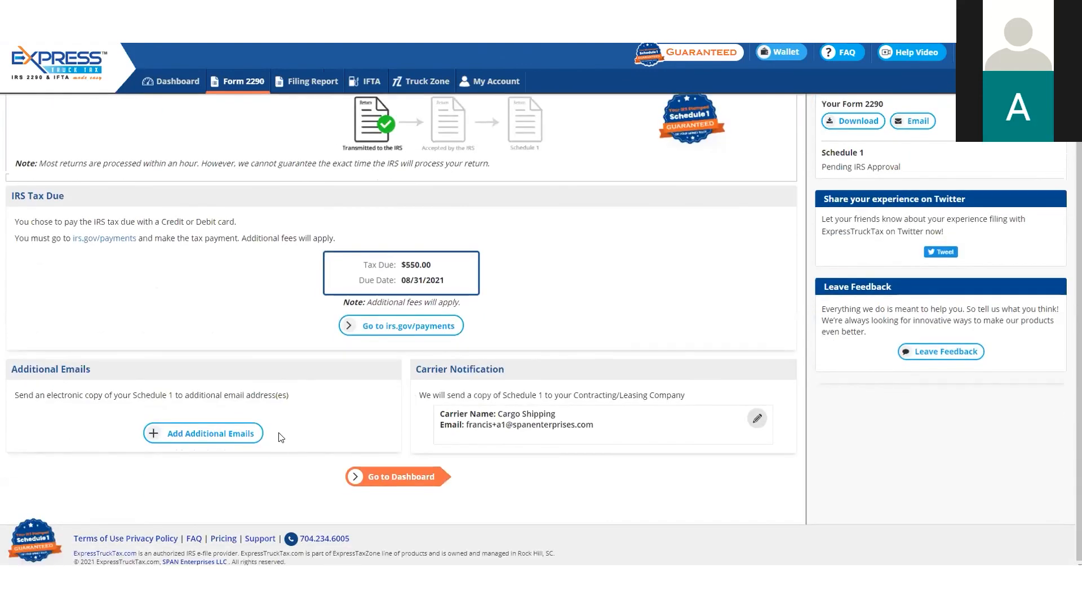
View the additional email notification form and close it without adding addresses, and look over the transmitted return's confirmation page
click(223, 433)
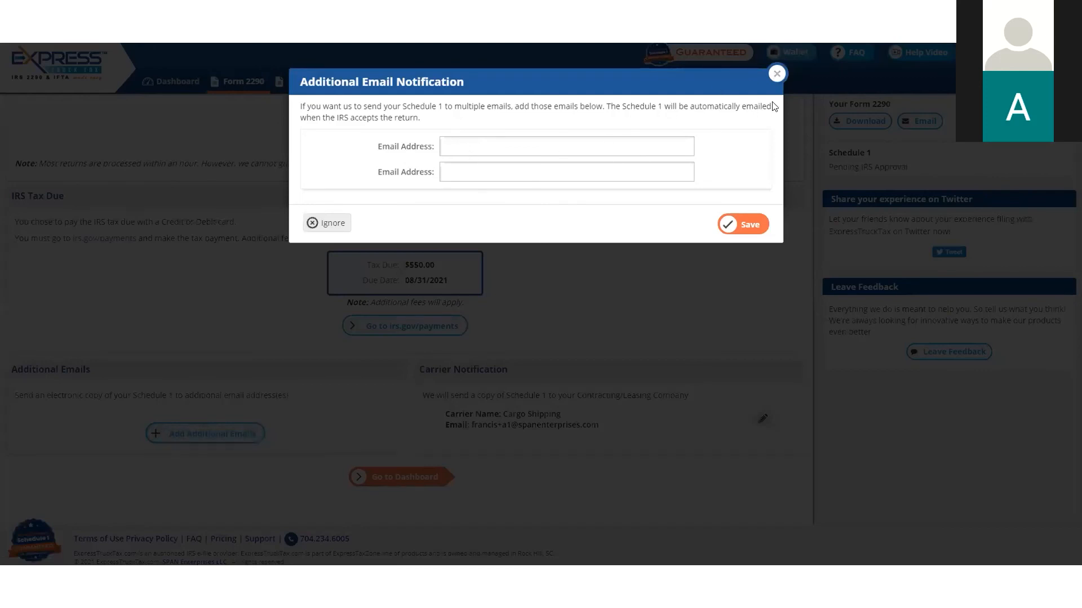
click(776, 76)
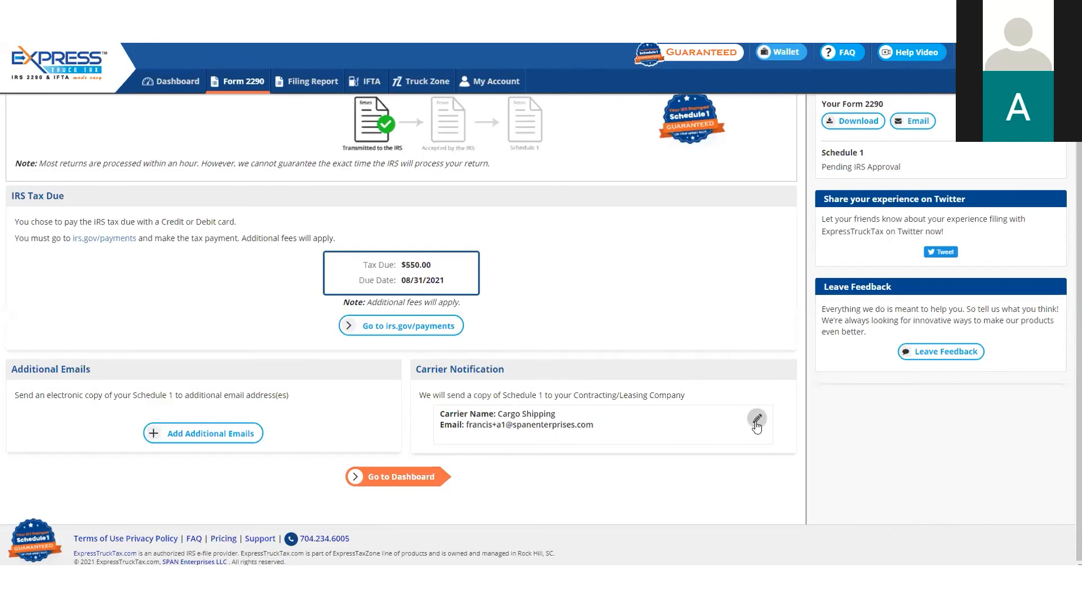
scroll(731, 378, up, 2)
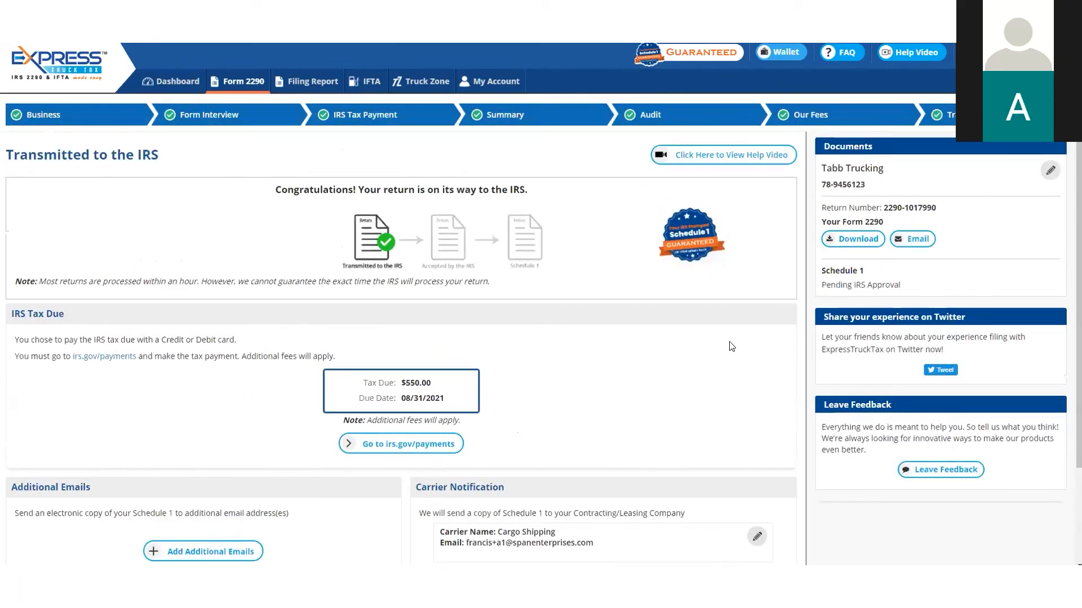
From the dashboard, view the printed Schedule 1 mailing options for Tabb Trucking's transmitted return and go back without ordering
click(184, 85)
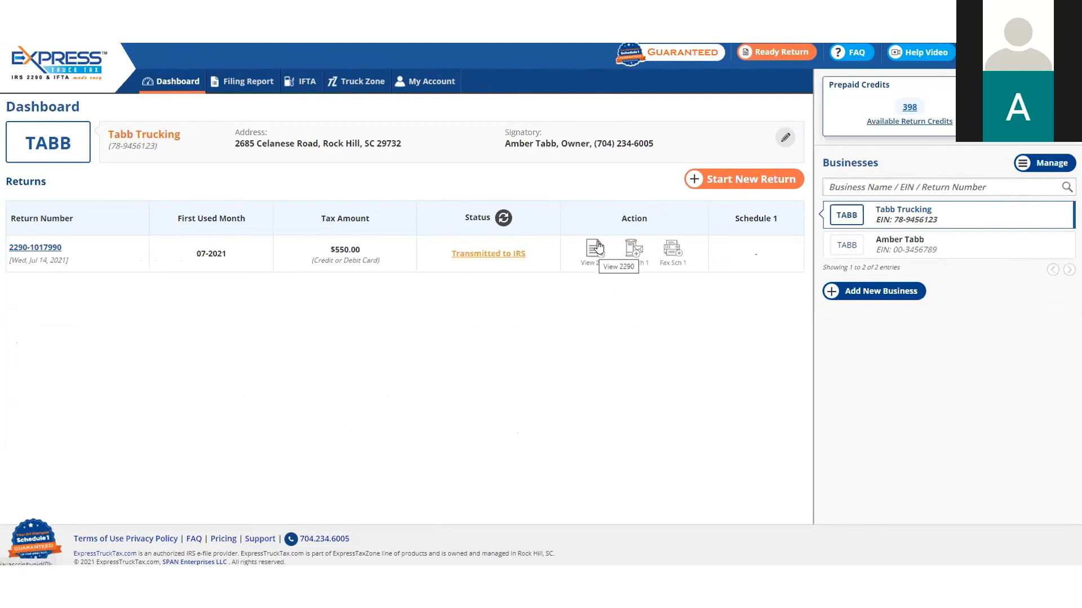
click(632, 259)
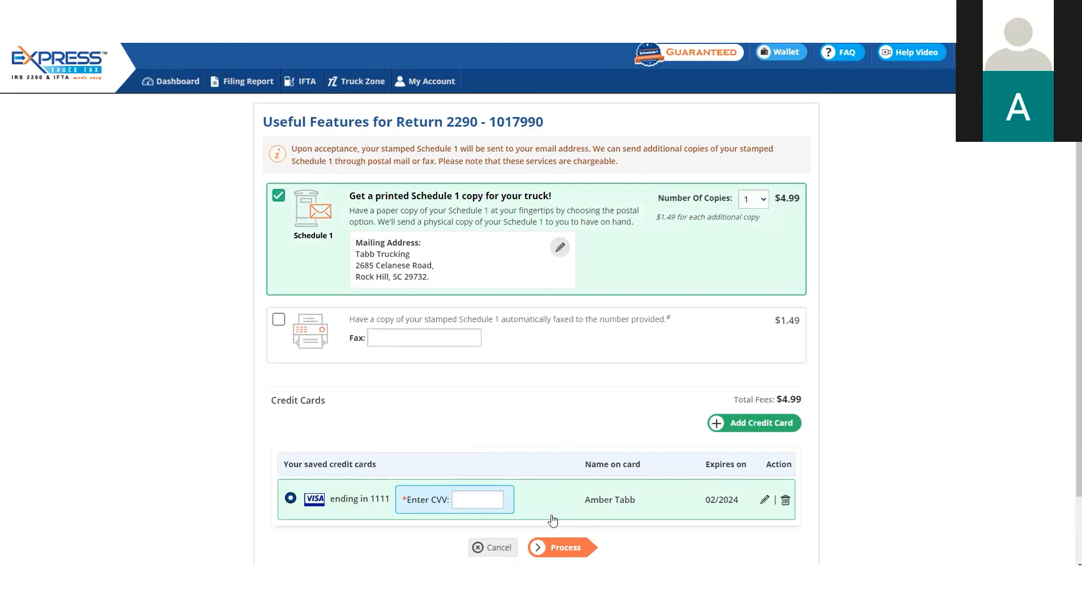
click(180, 82)
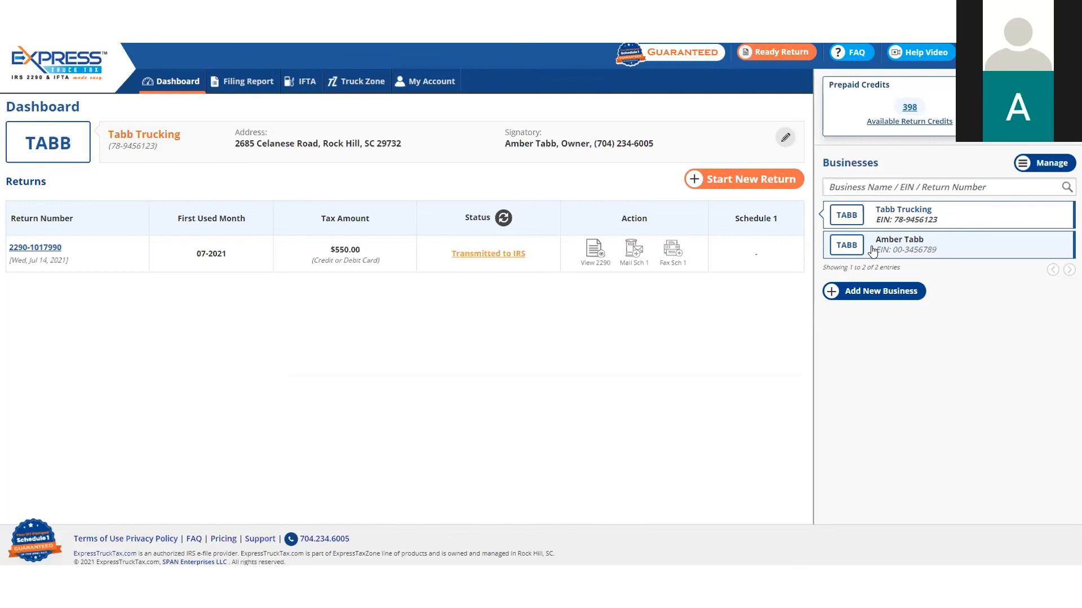
Switch to the other business and create its prefilled 2021-22 Form 2290 return with Jul 2021 as the first used month
click(920, 251)
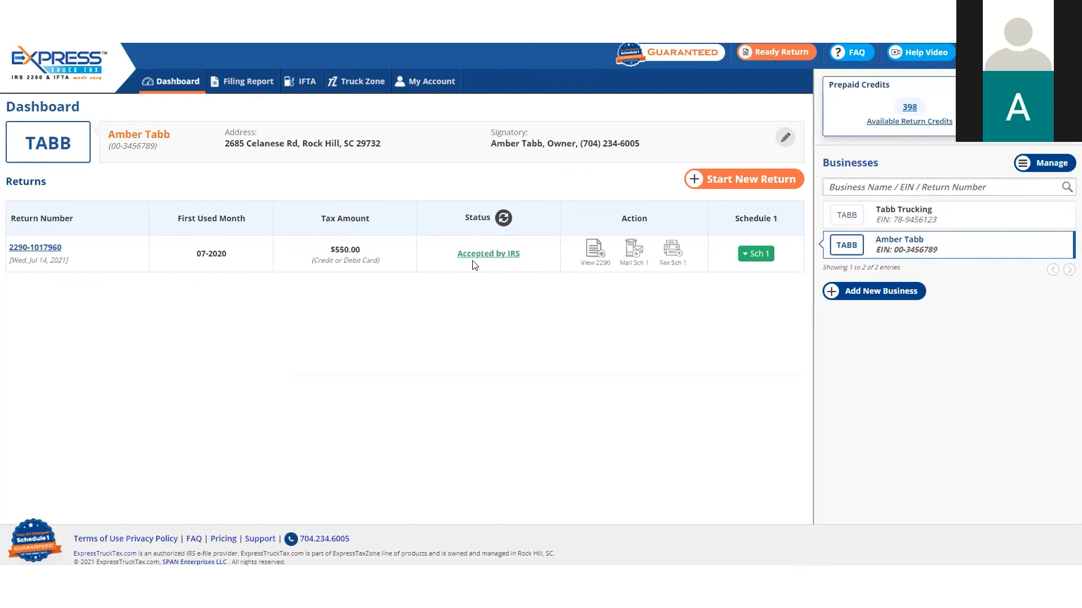
click(716, 181)
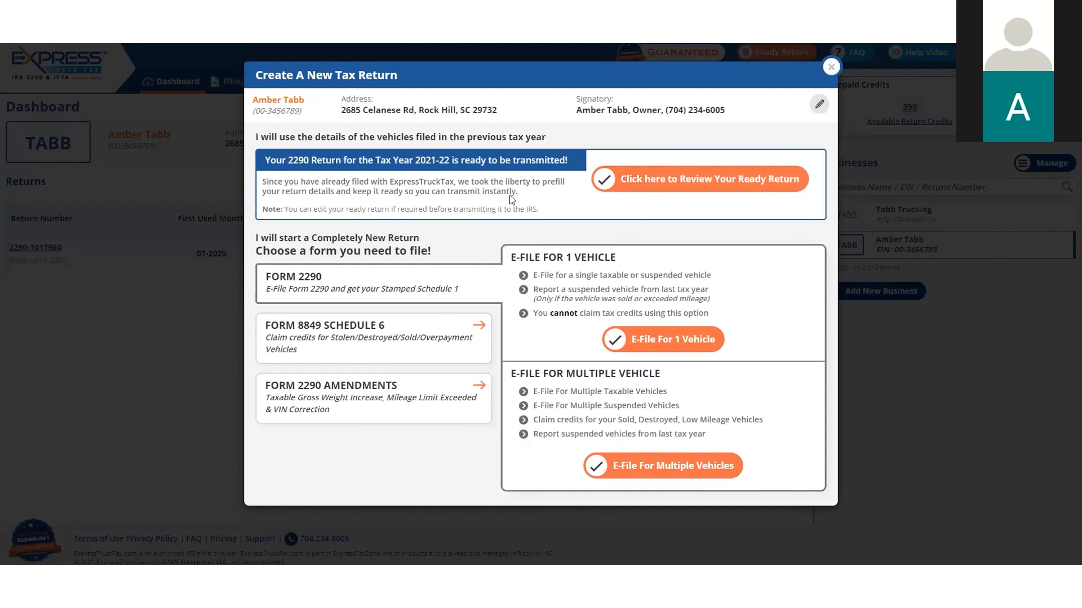
click(673, 184)
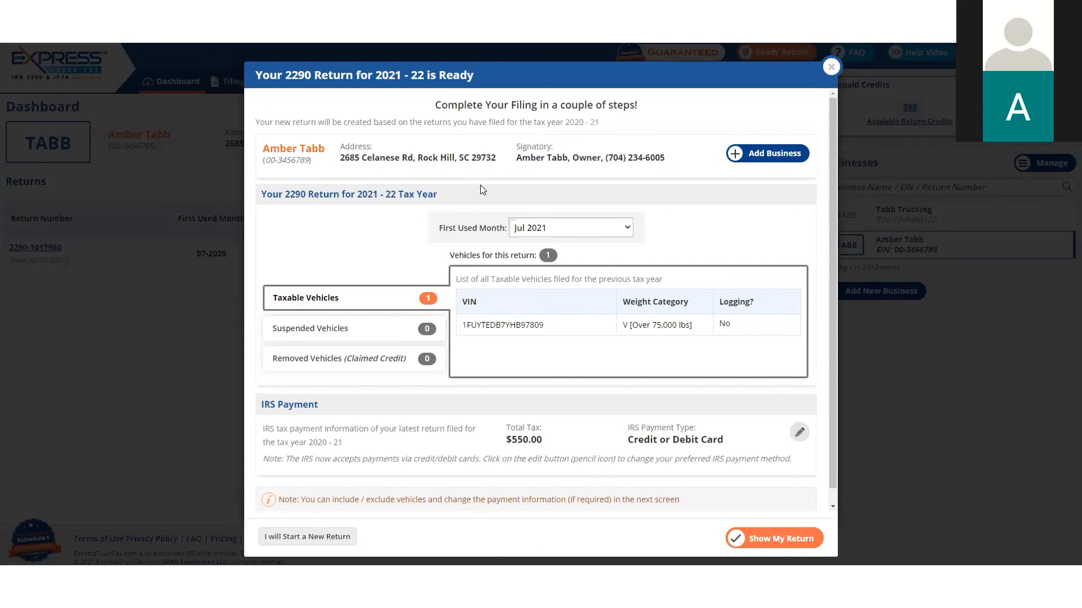
click(545, 231)
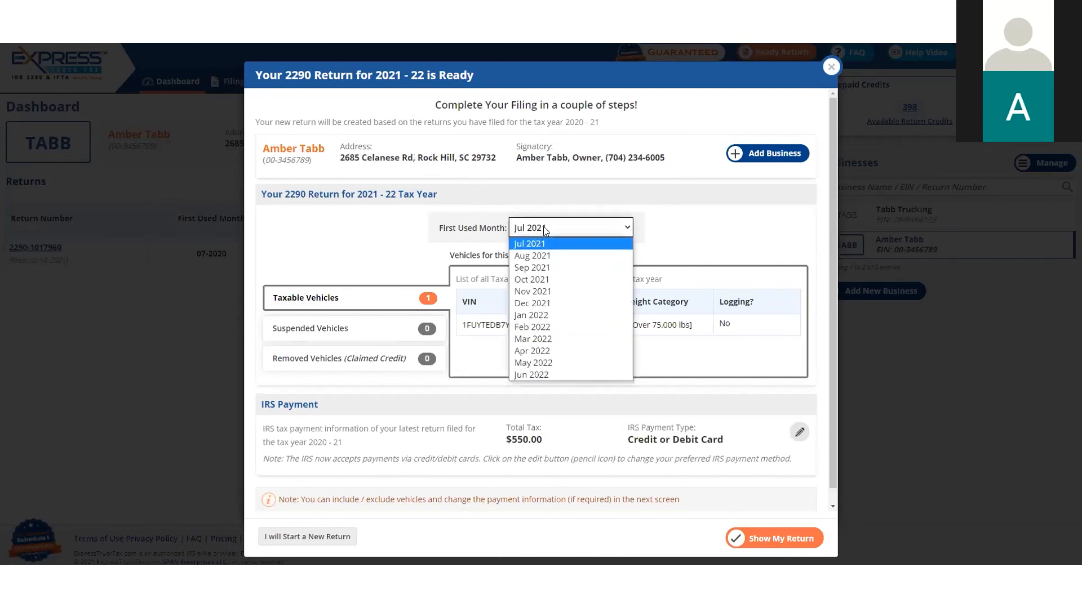
click(553, 243)
scroll(508, 262, down, 1)
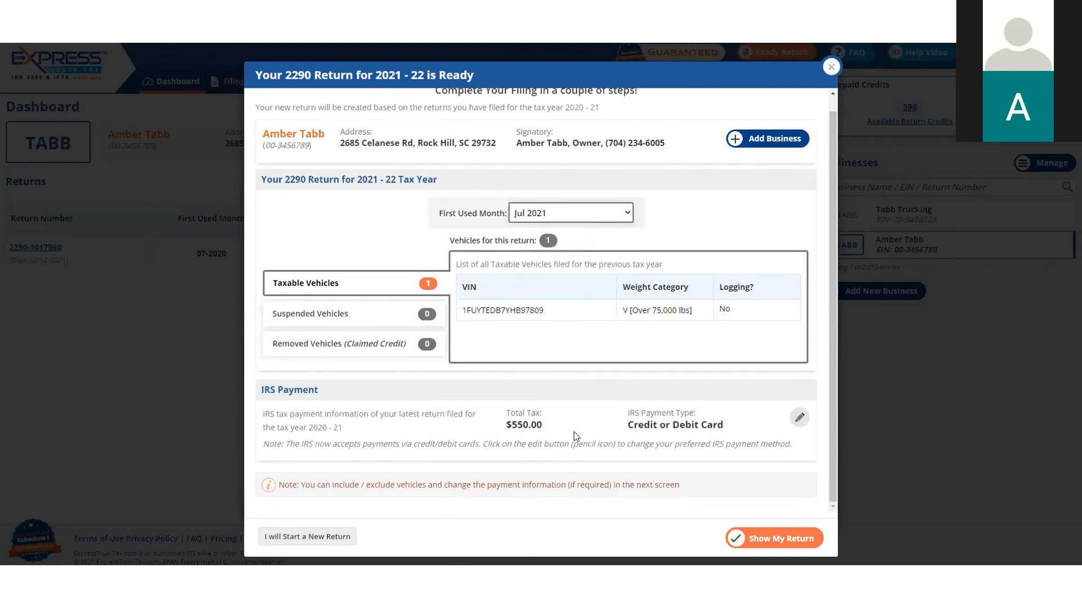
click(782, 539)
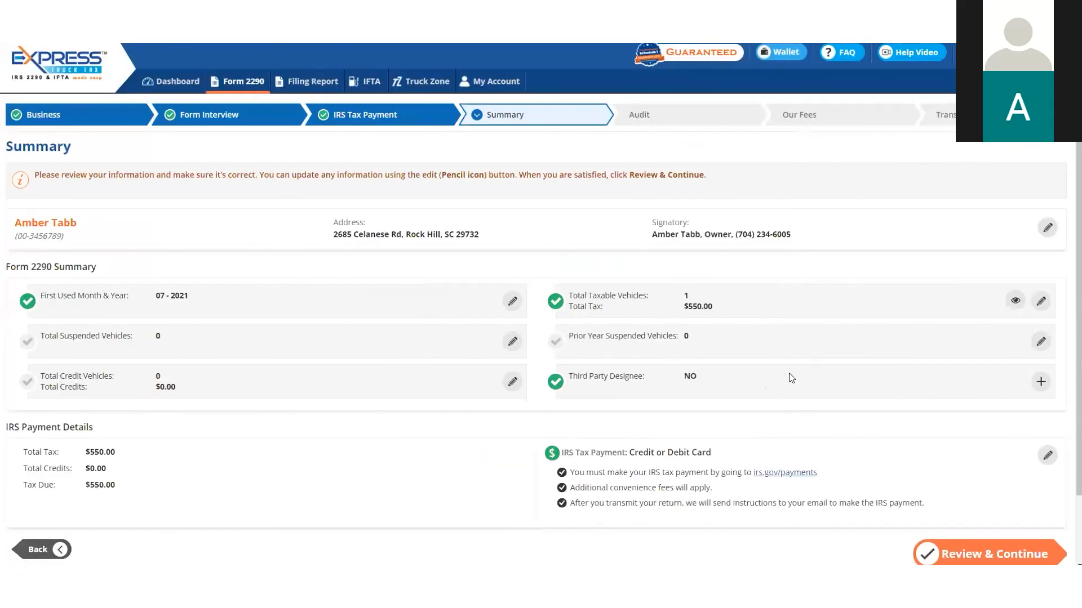
Review the prefilled return's summary and continue past the audit to the filing fees
scroll(777, 430, down, 3)
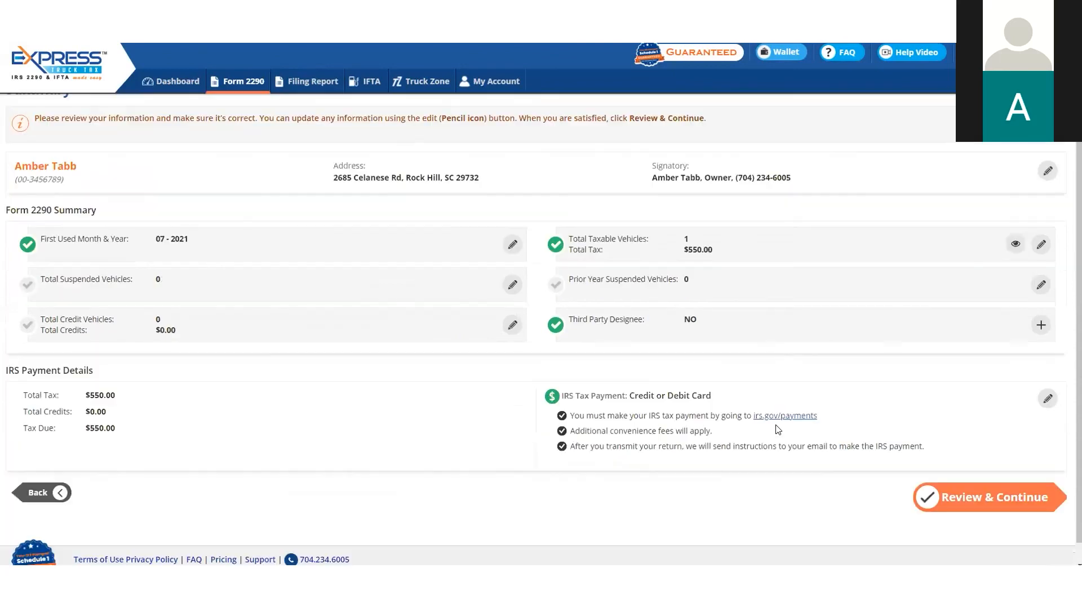
click(1011, 483)
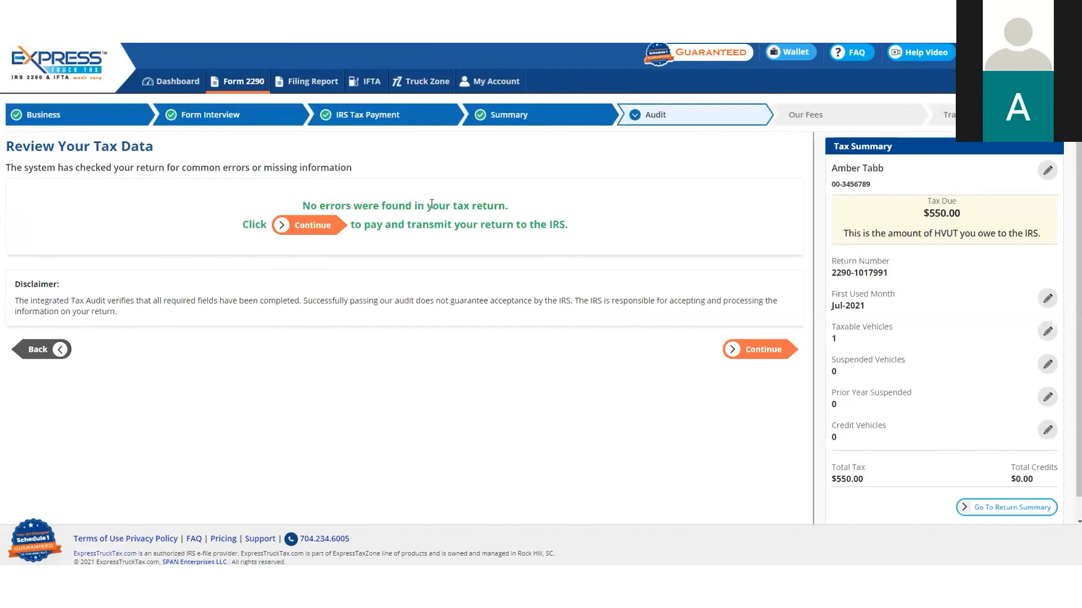
click(764, 351)
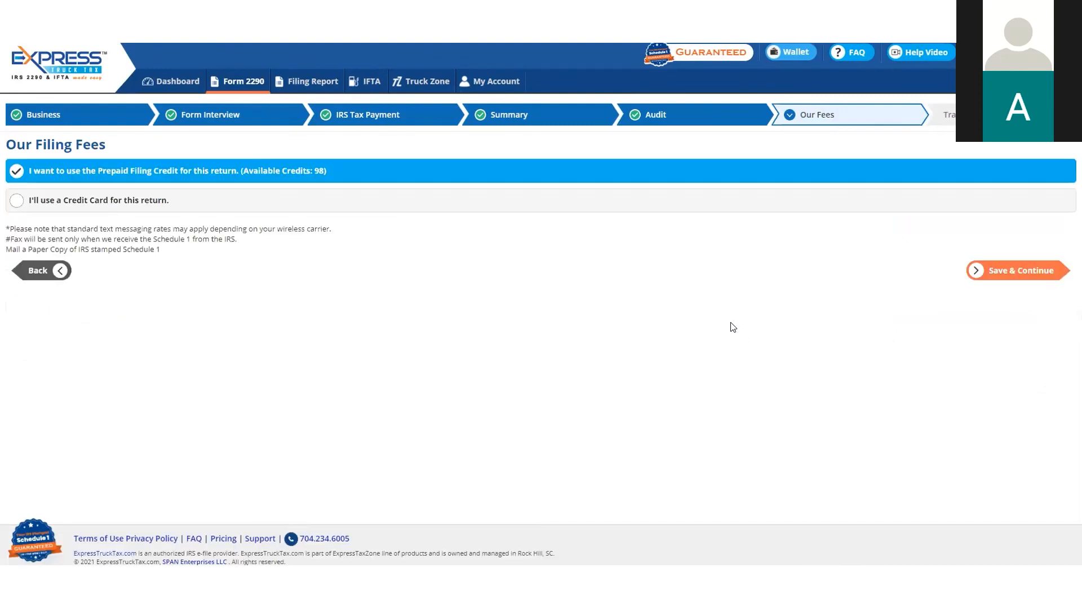
Pay the filing fee with the saved credit card without extra services, entering the card's CVV, and continue to the transmit page
click(315, 202)
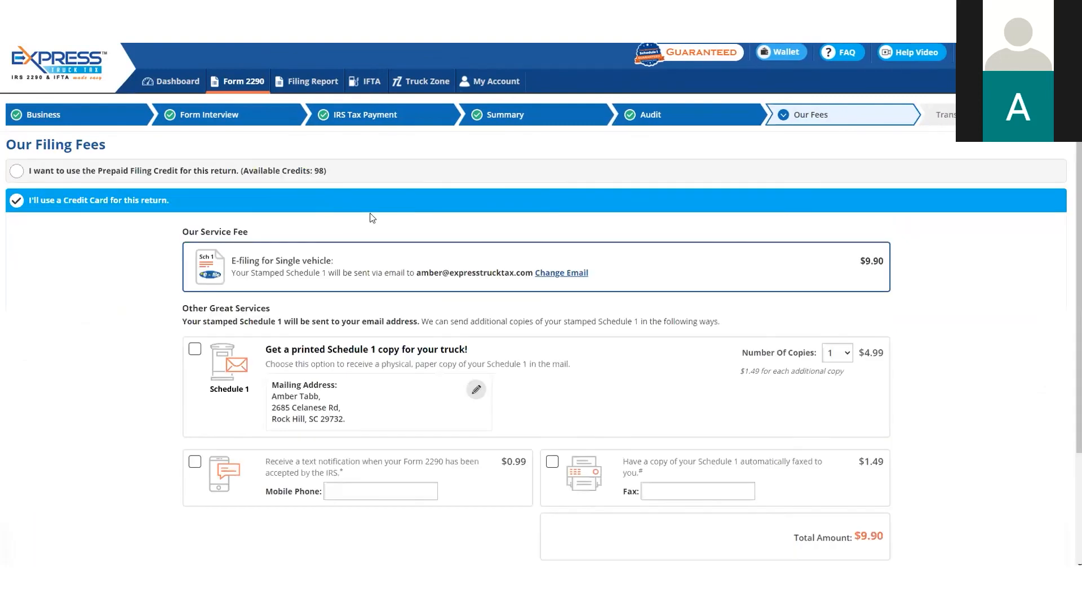
scroll(890, 293, down, 1)
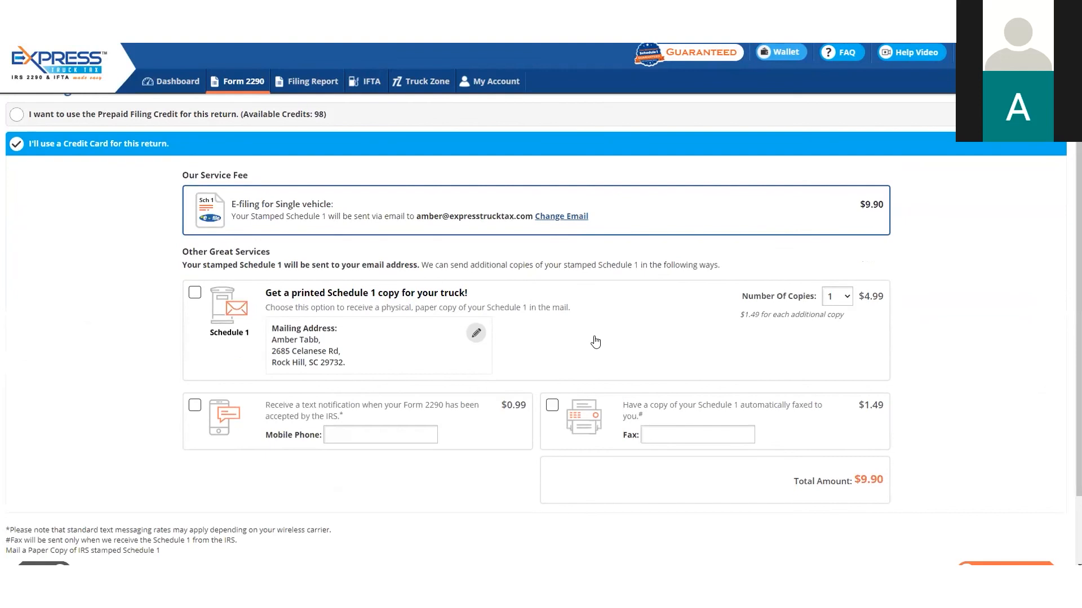
scroll(595, 342, down, 2)
click(992, 488)
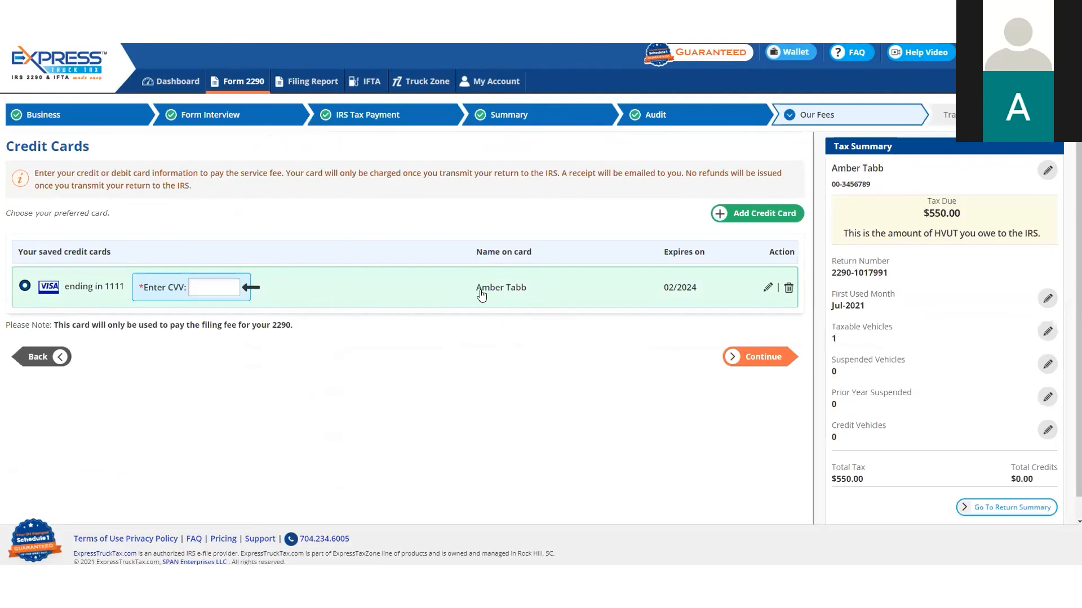
click(213, 285)
click(775, 357)
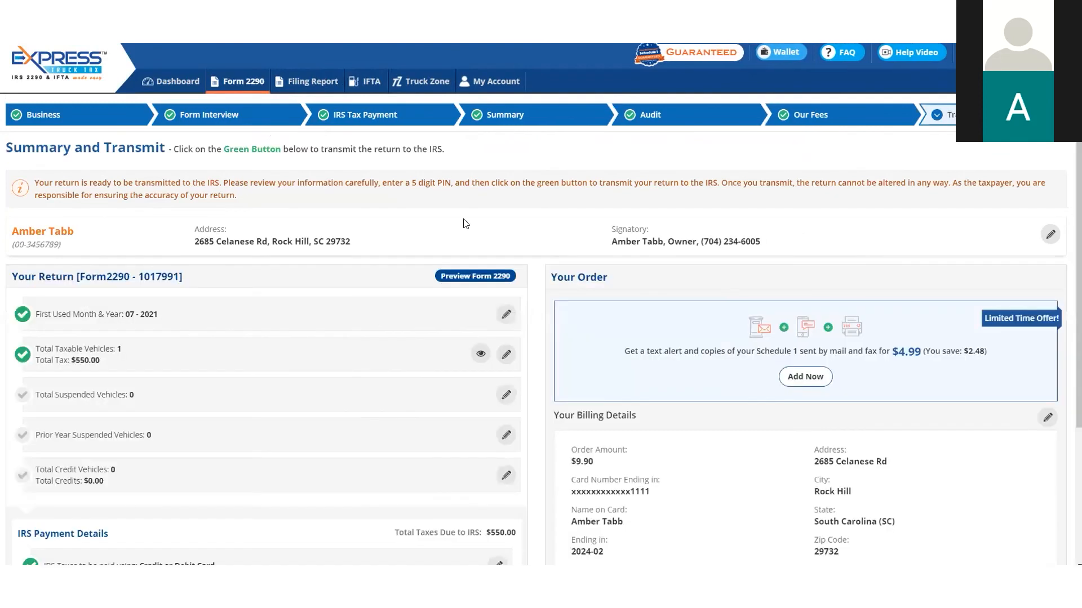
Review the return and billing details, sign with a five-digit PIN and transmit the return to the IRS
scroll(527, 214, down, 2)
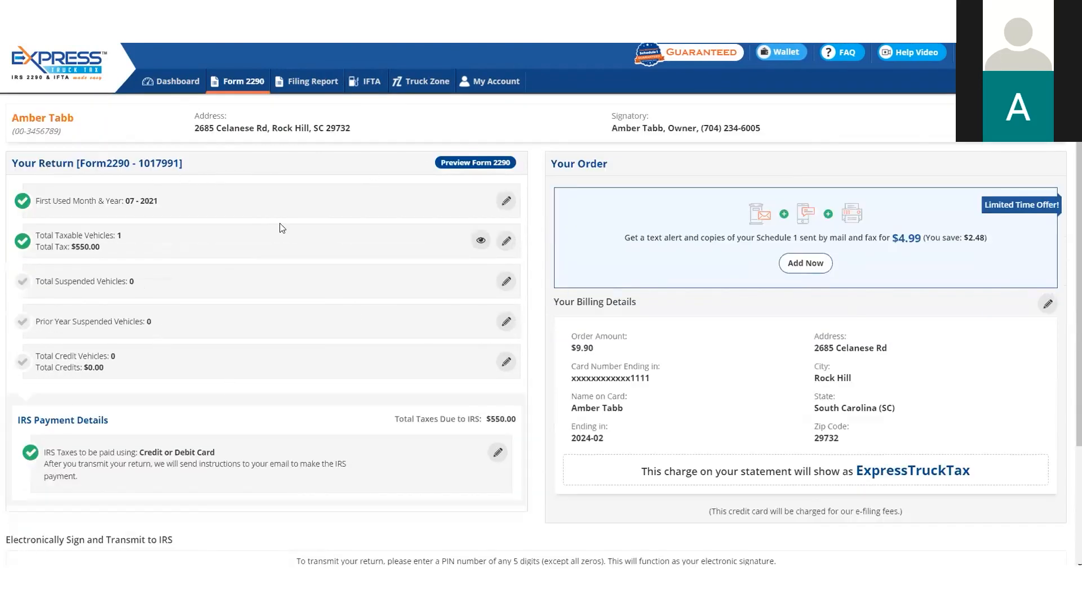
scroll(280, 228, down, 1)
scroll(280, 229, down, 2)
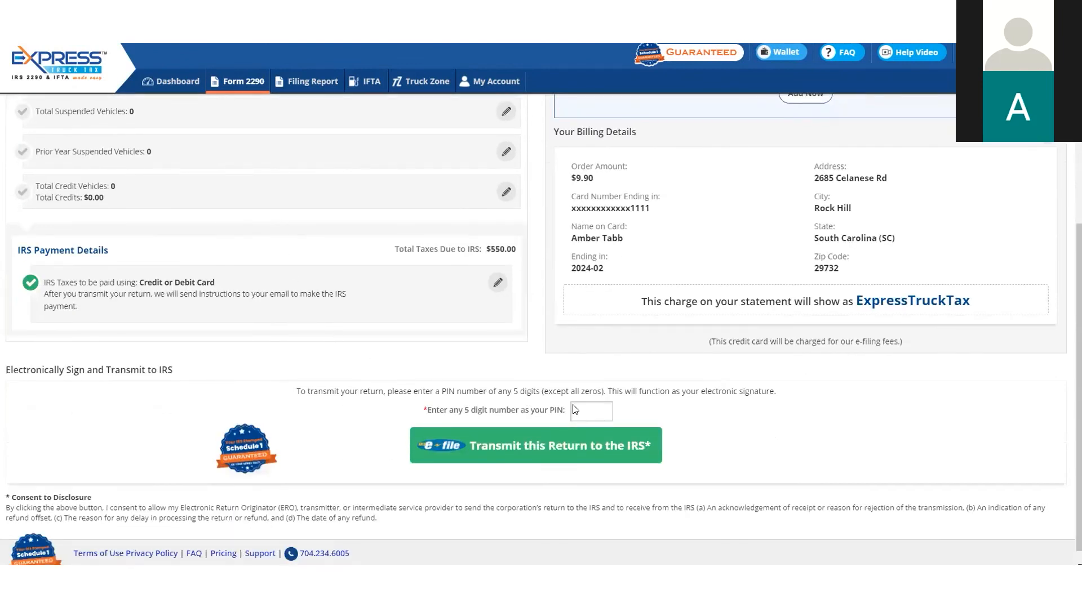
click(574, 410)
click(595, 435)
click(552, 456)
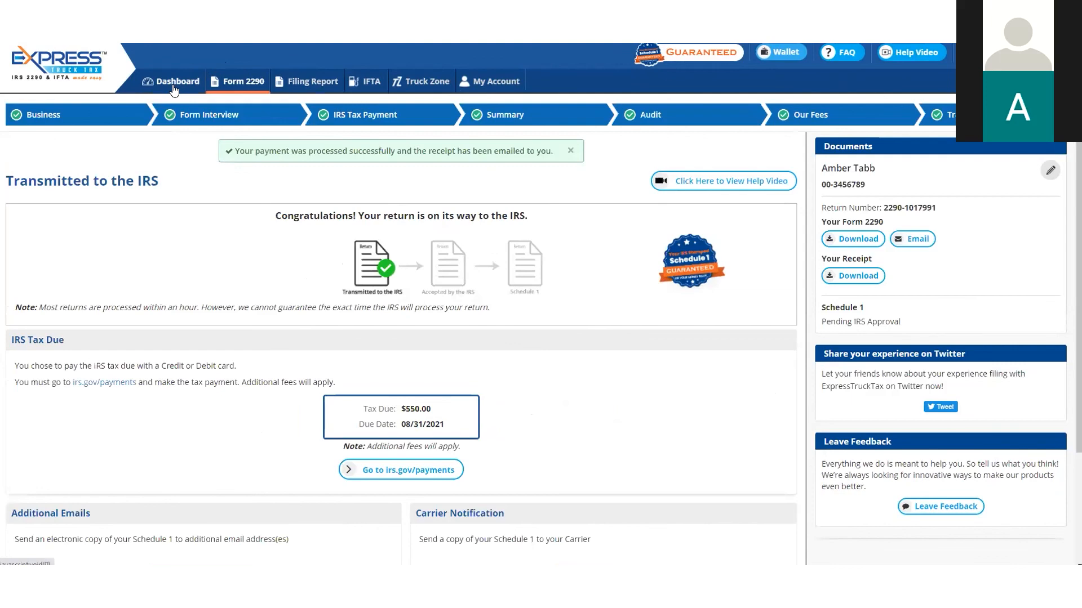
Return to the dashboard and look at the Schedule 1 options for the accepted 07-2020 return
click(174, 89)
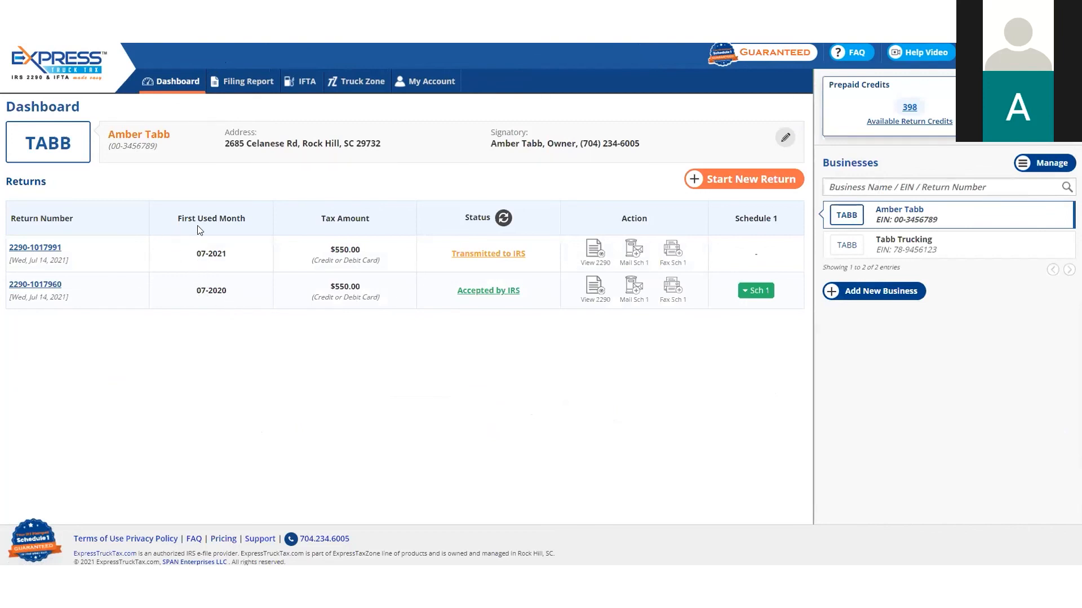
click(751, 294)
click(739, 404)
Examine the listed vehicle's details and its HVUT filing history in Truck Zone, highlighting the last five VIN digits
click(351, 84)
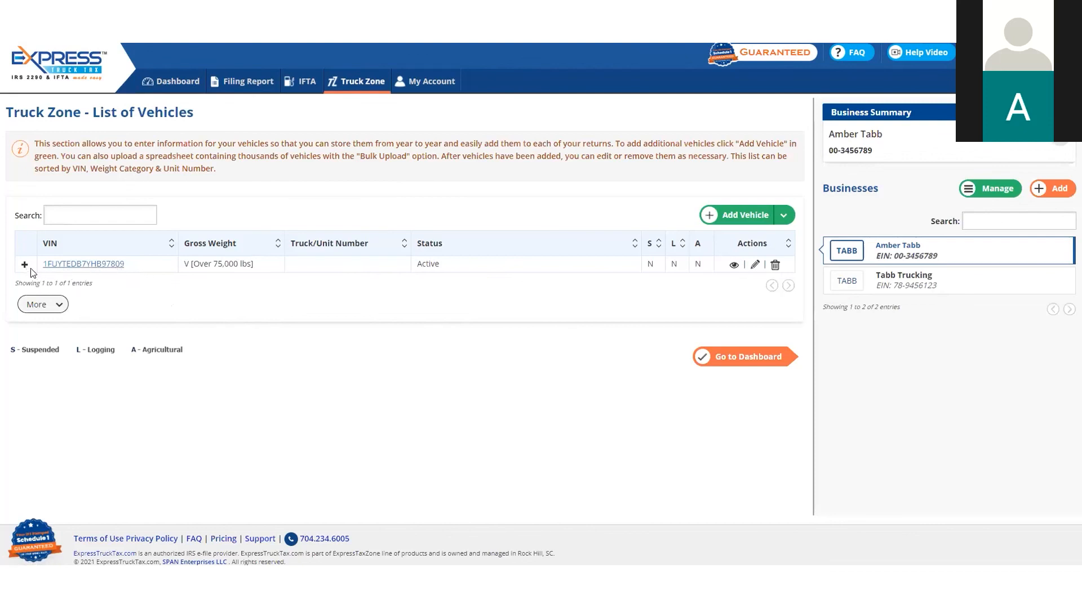
click(47, 265)
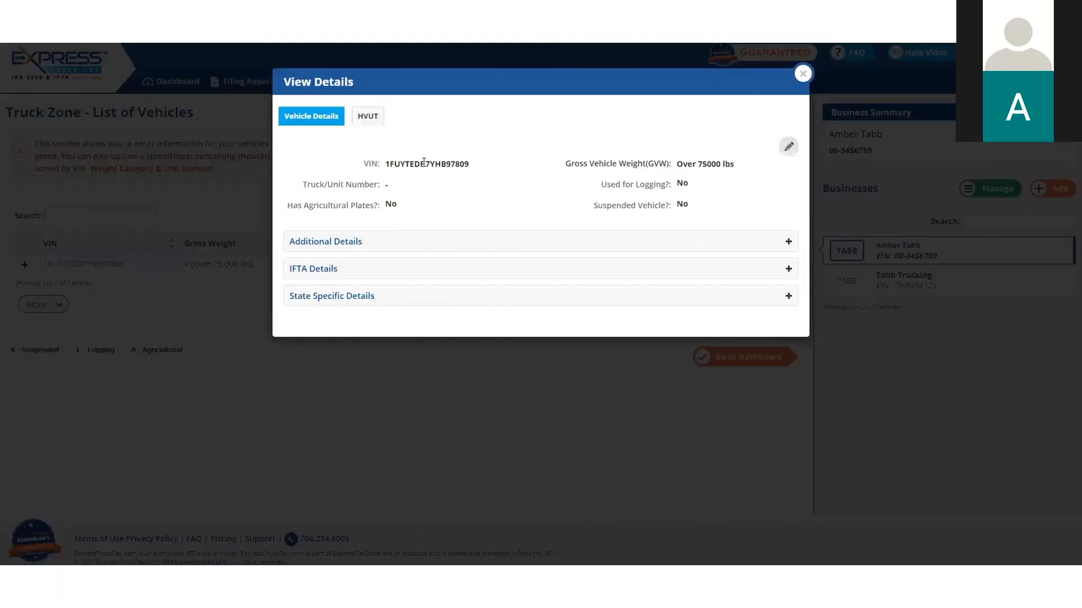
click(372, 125)
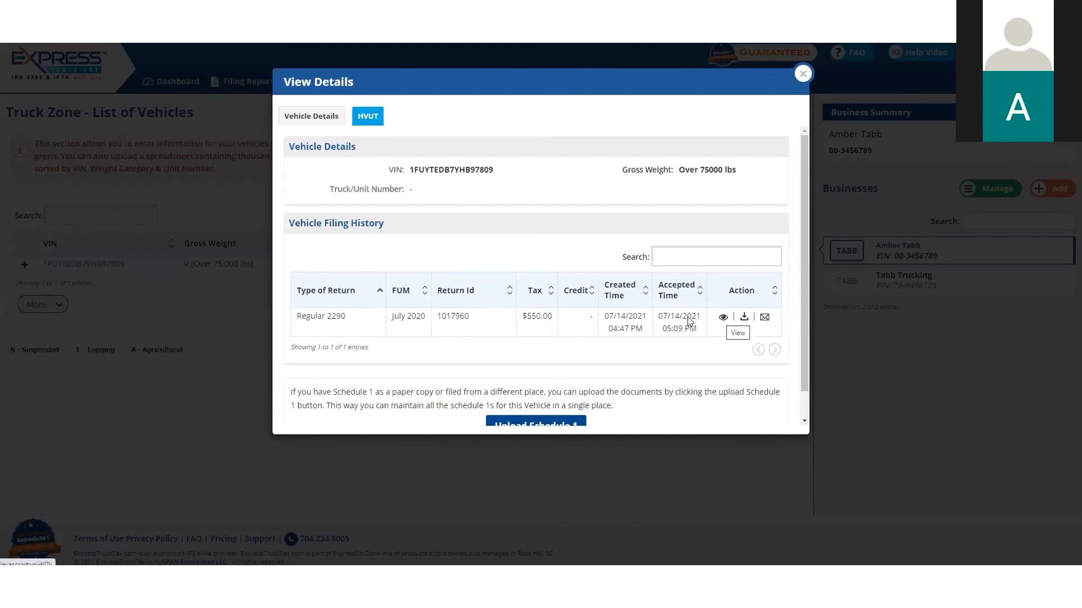
drag(494, 171, 473, 170)
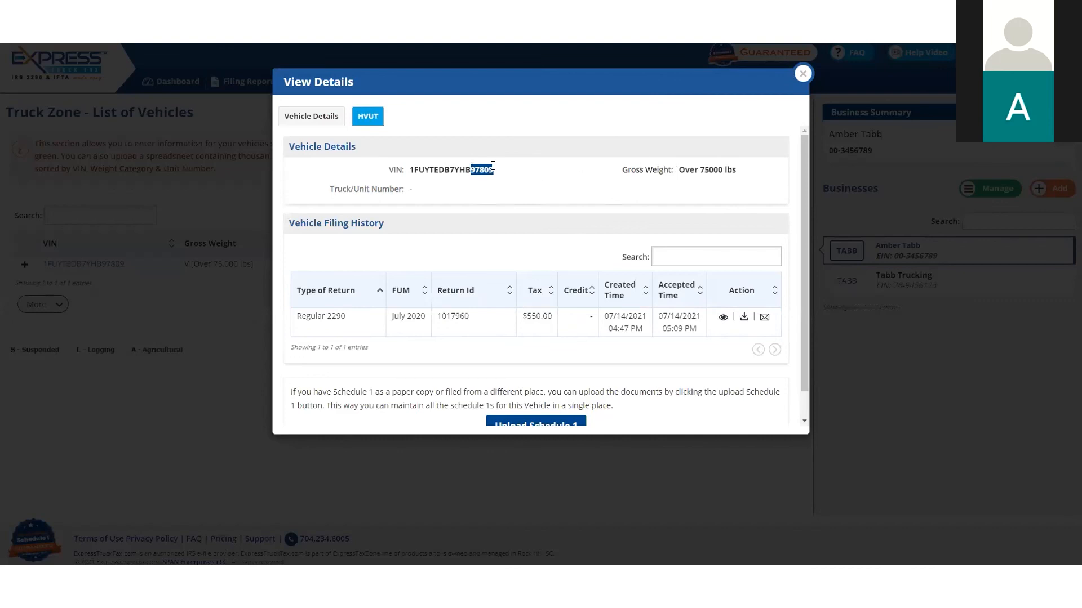
click(802, 74)
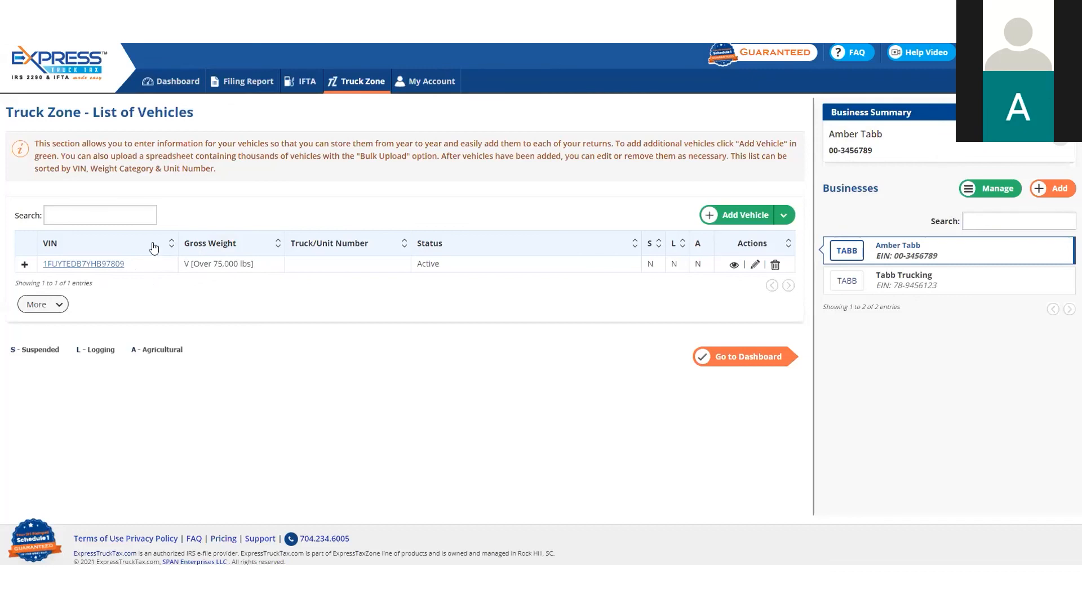
Go back to the dashboard and start a new Form 2290 return for multiple vehicles
click(168, 85)
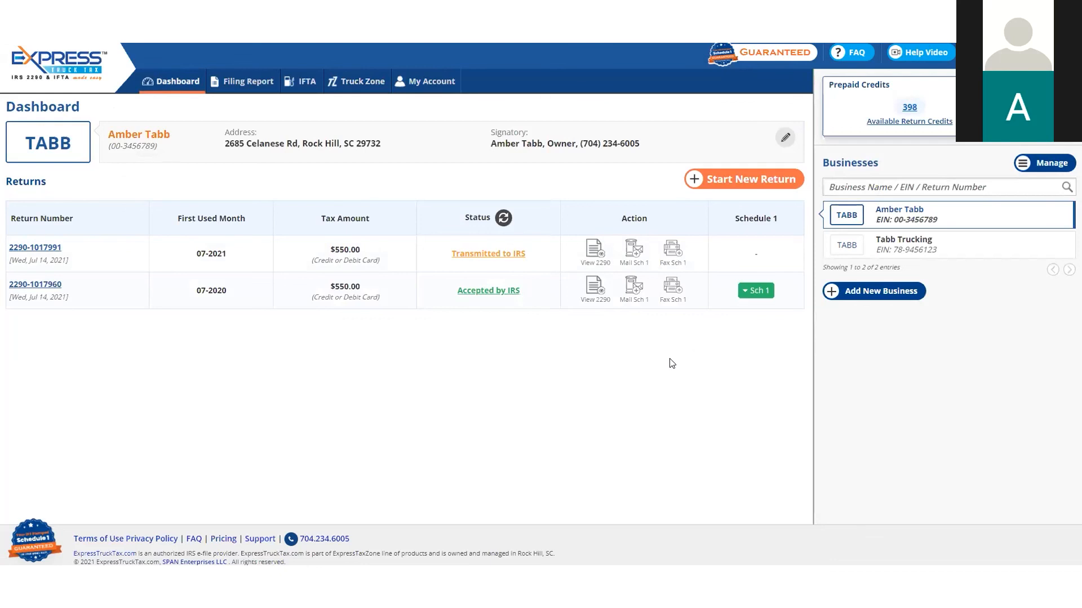
click(741, 180)
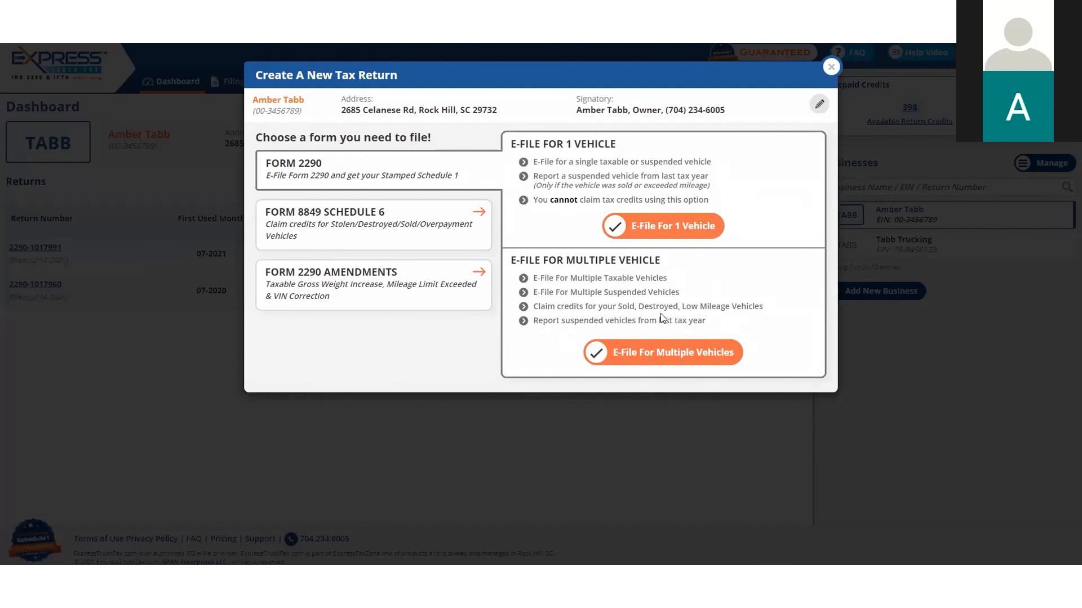
click(683, 354)
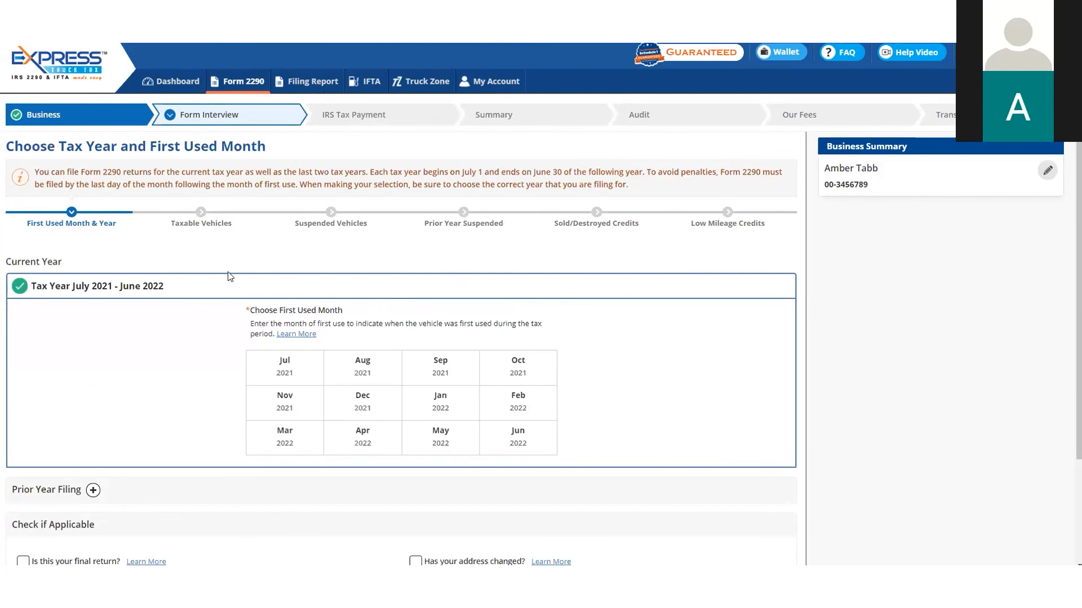
Try July 2021 as the first used month, change it to August 2021 and confirm filing for a future month
scroll(266, 307, down, 2)
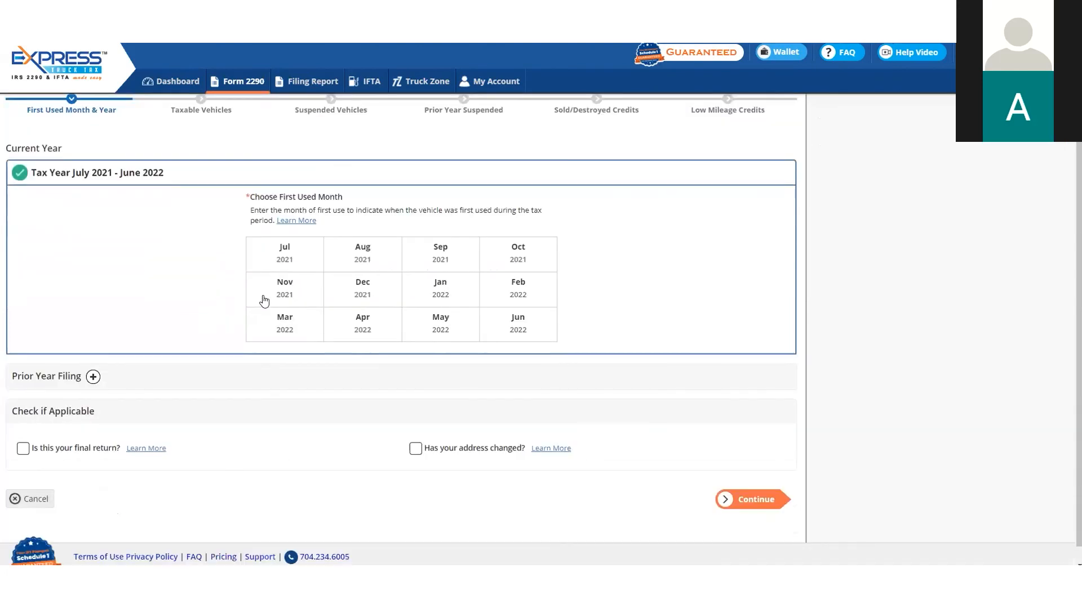
click(280, 265)
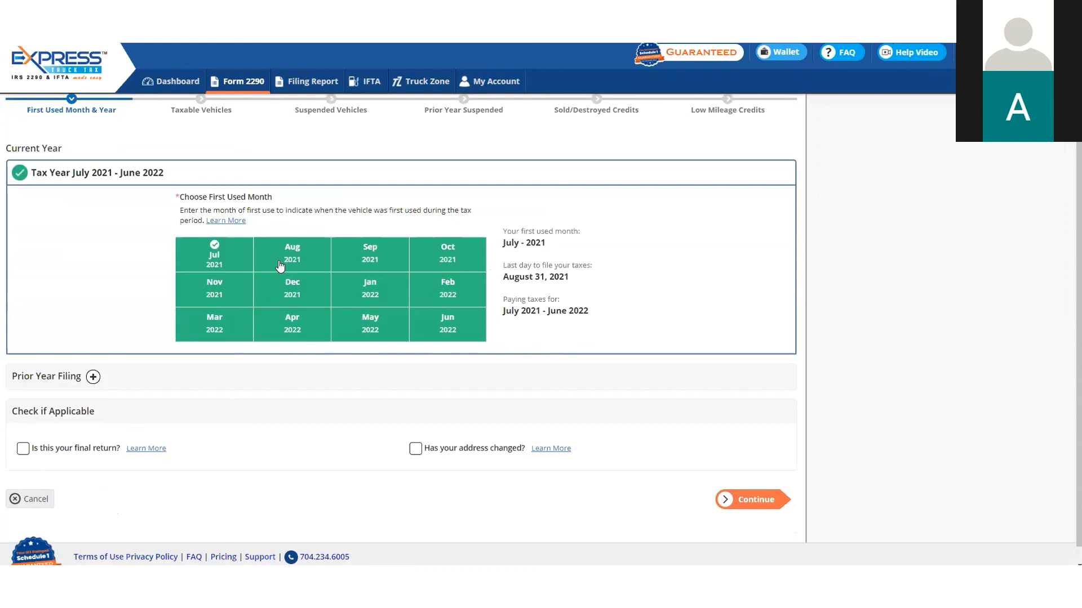
click(301, 259)
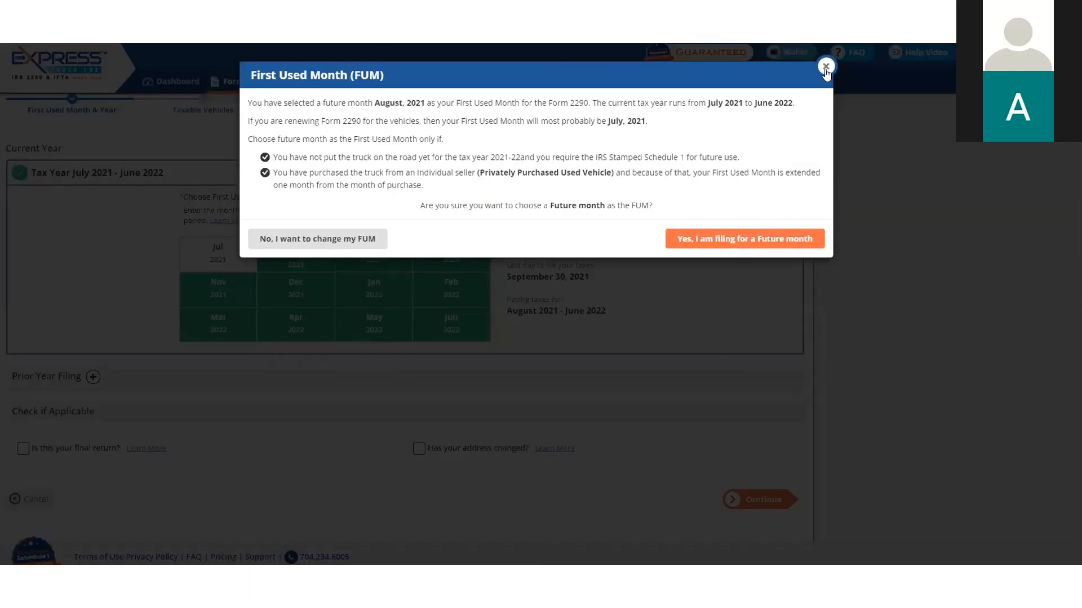
click(756, 242)
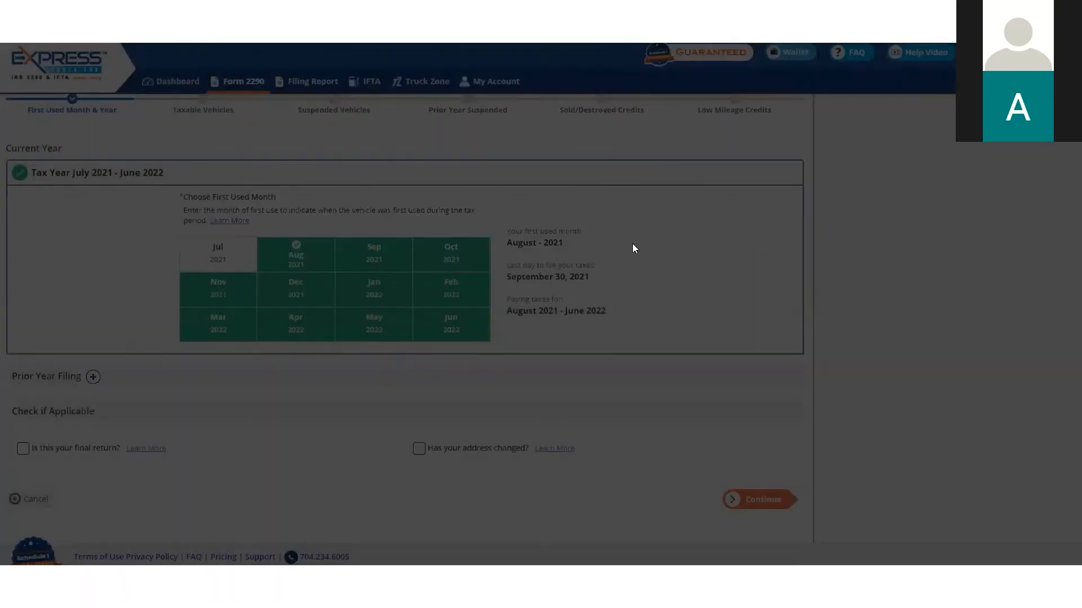
Start the August 2021 return from scratch instead of copying a previous one, and look at the manual taxable vehicle entry form
click(756, 507)
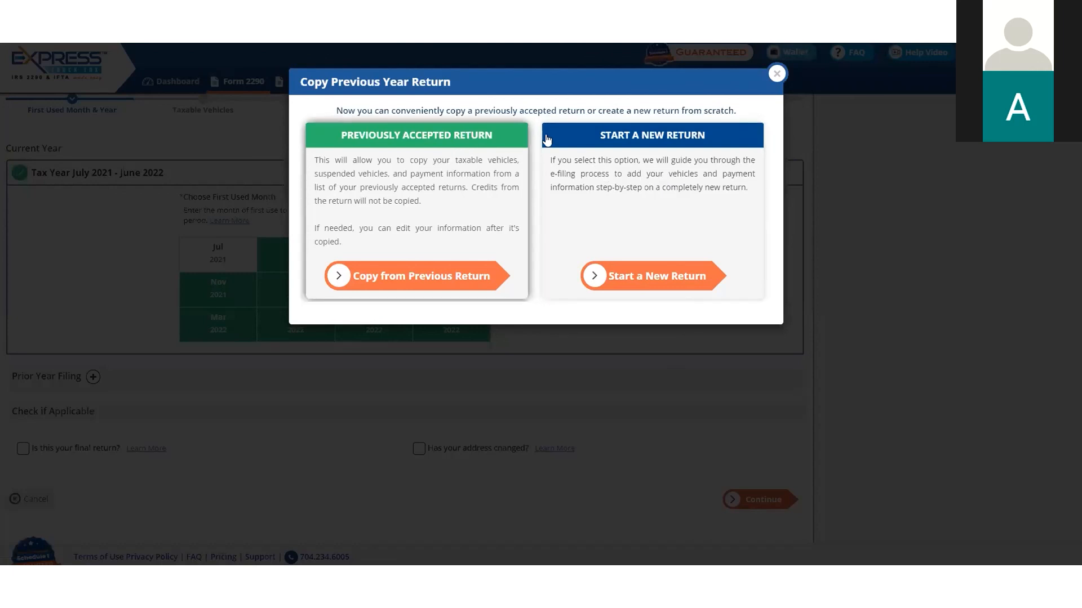
click(659, 279)
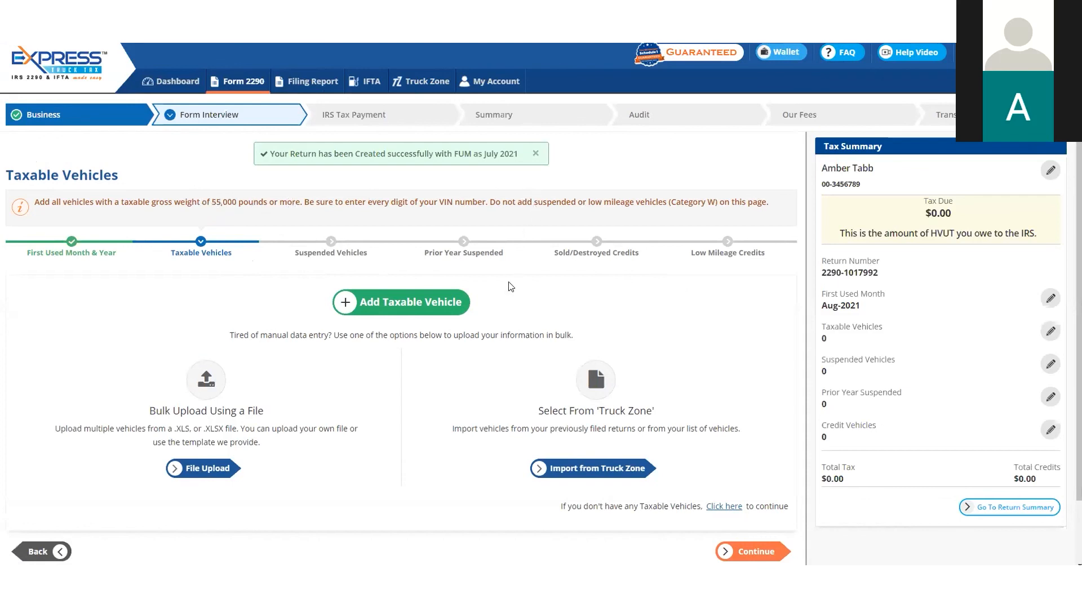
click(417, 304)
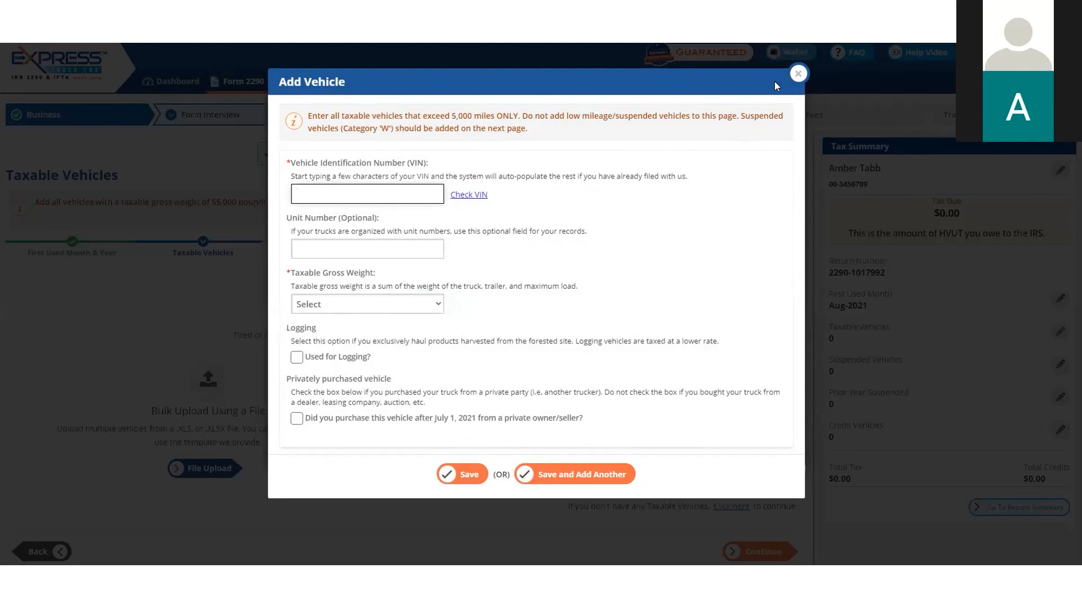
click(797, 74)
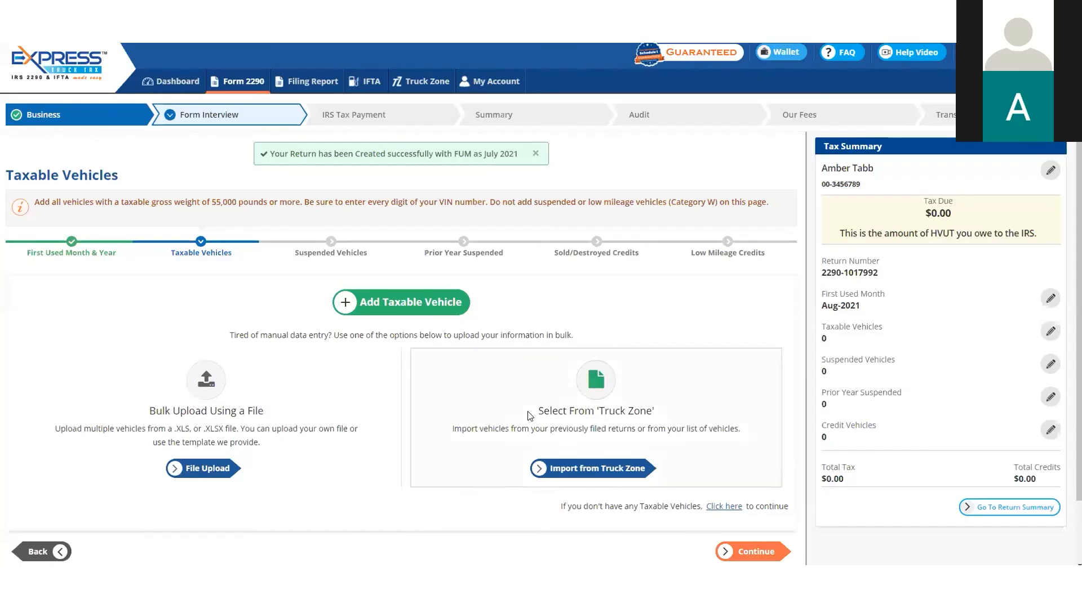
Import all vehicles listed in Truck Zone as taxable vehicles and continue to the suspended vehicles page
click(575, 476)
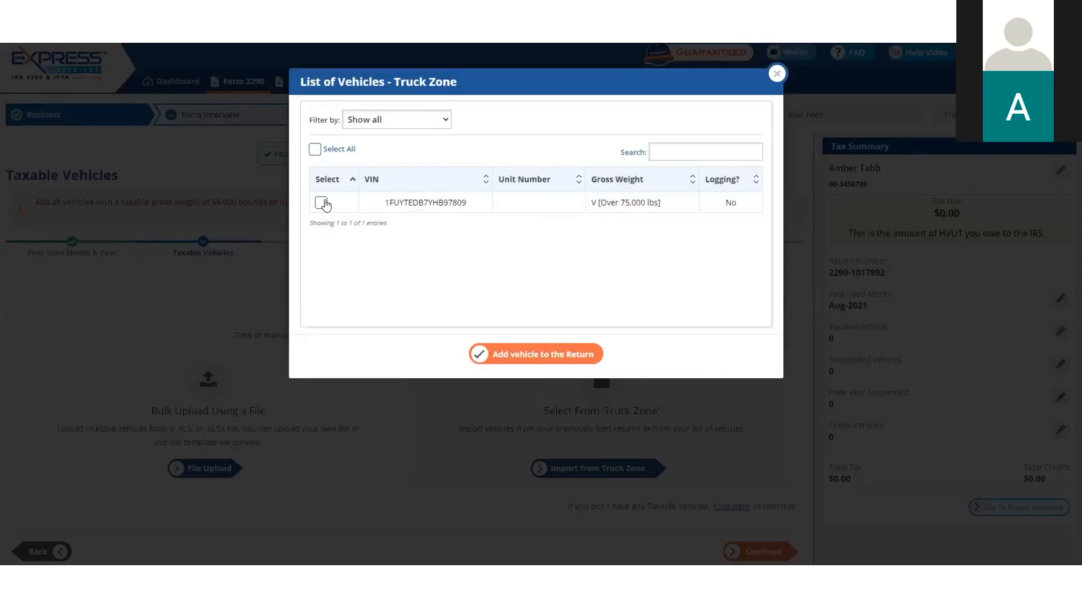
click(323, 203)
click(315, 150)
click(522, 355)
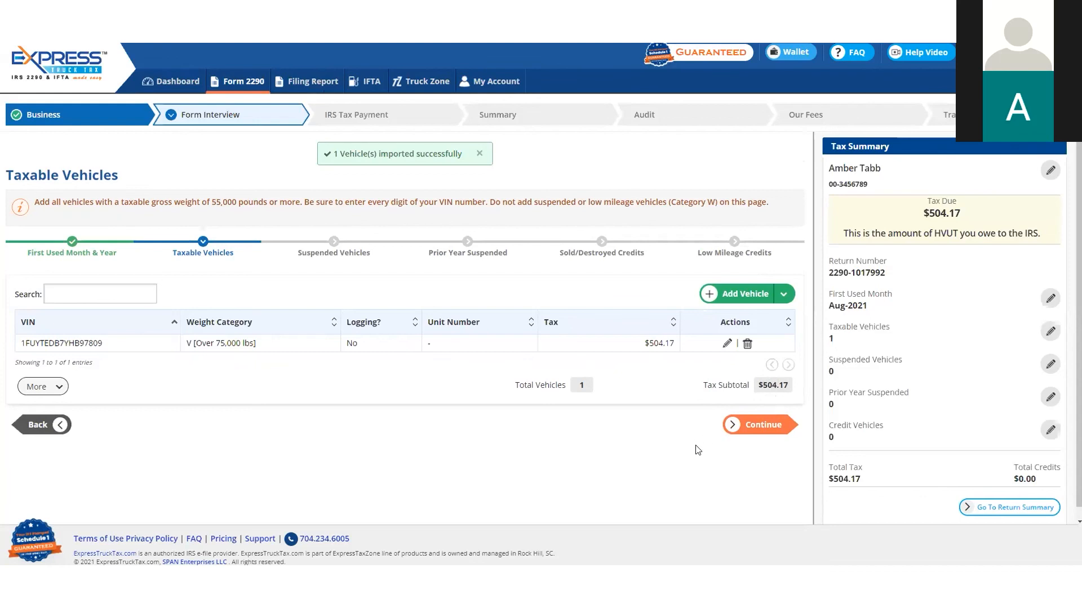
click(758, 430)
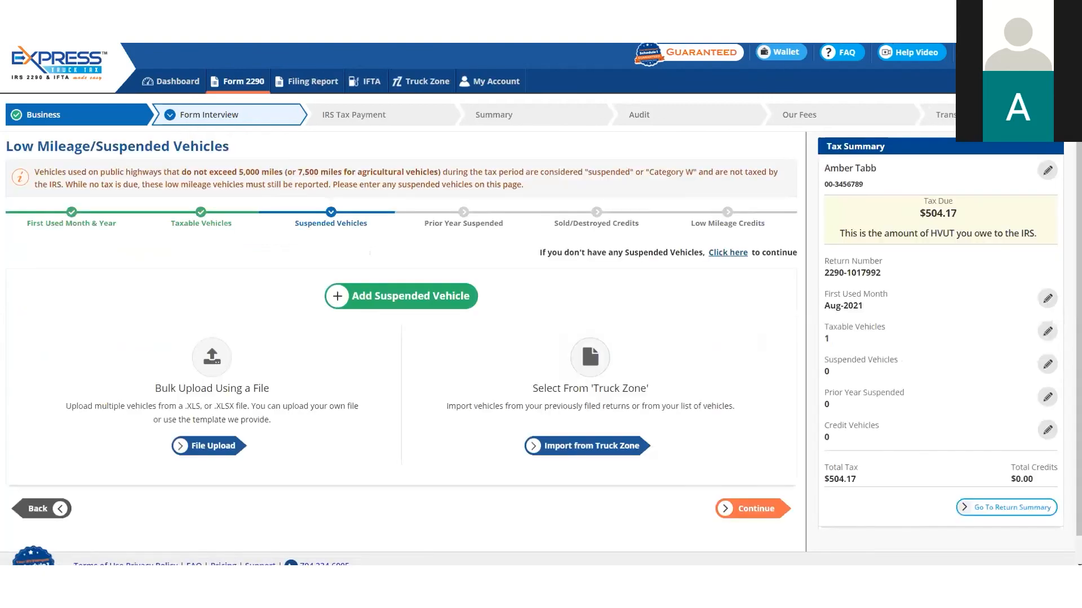
Add a suspended vehicle with its 17-character VIN and unit number 106, marked as used for agriculture
click(420, 301)
click(395, 198)
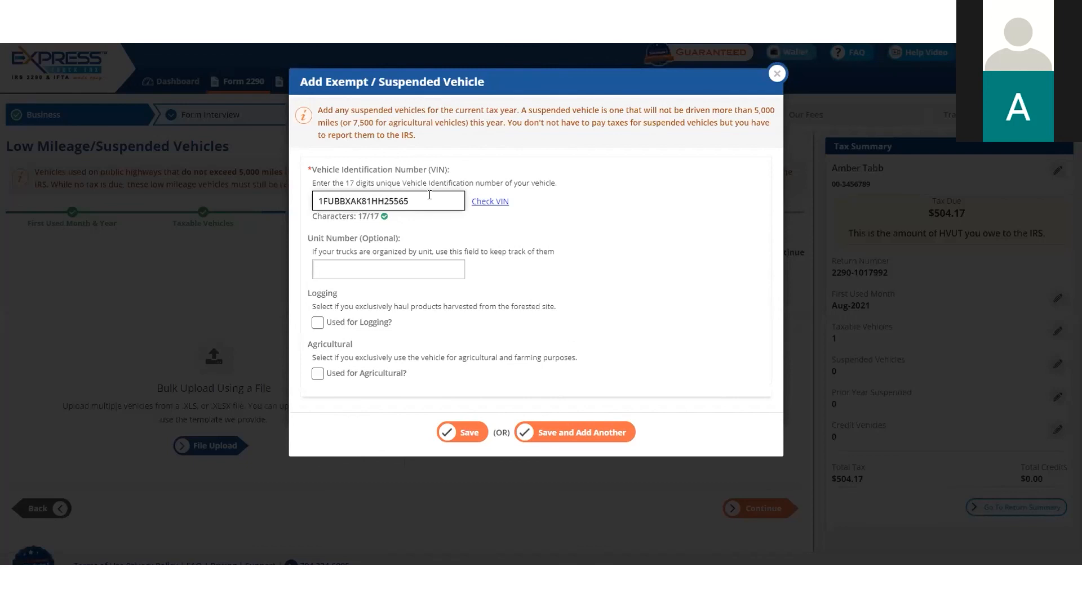
click(394, 267)
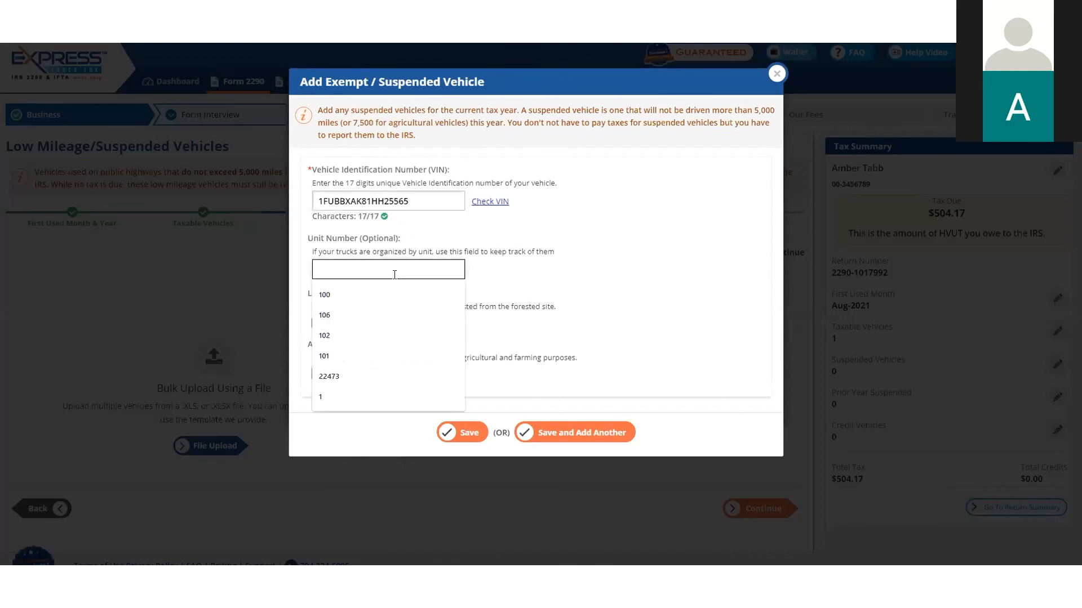
click(389, 313)
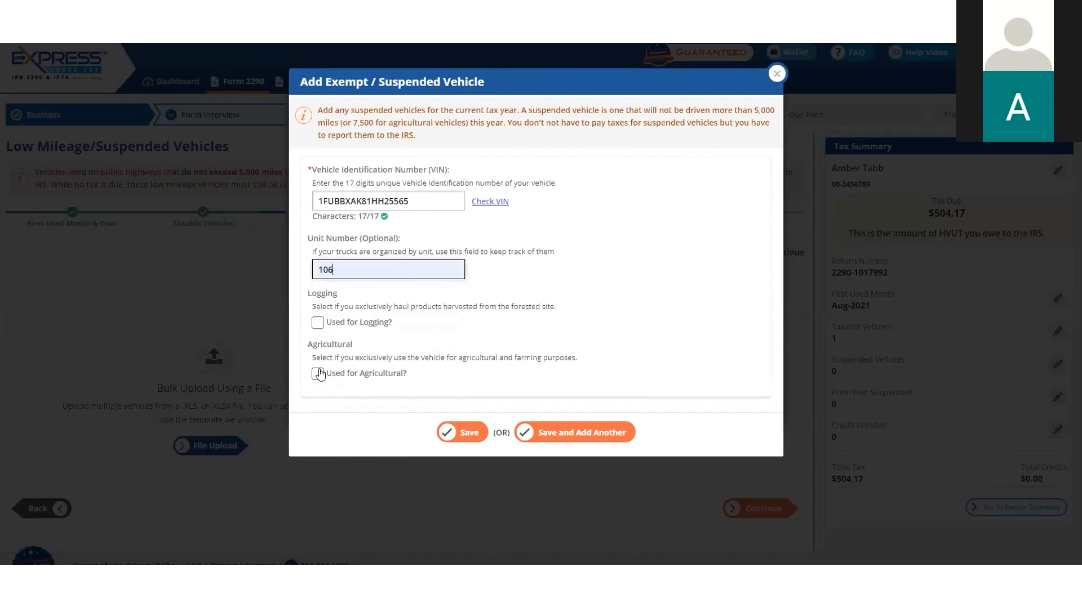
click(319, 375)
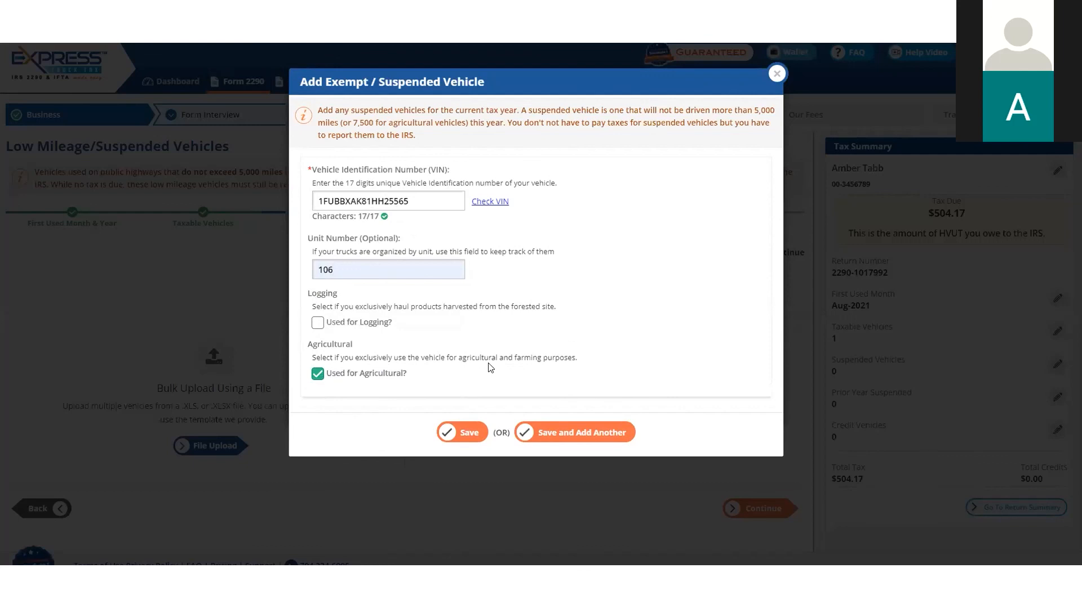
click(465, 434)
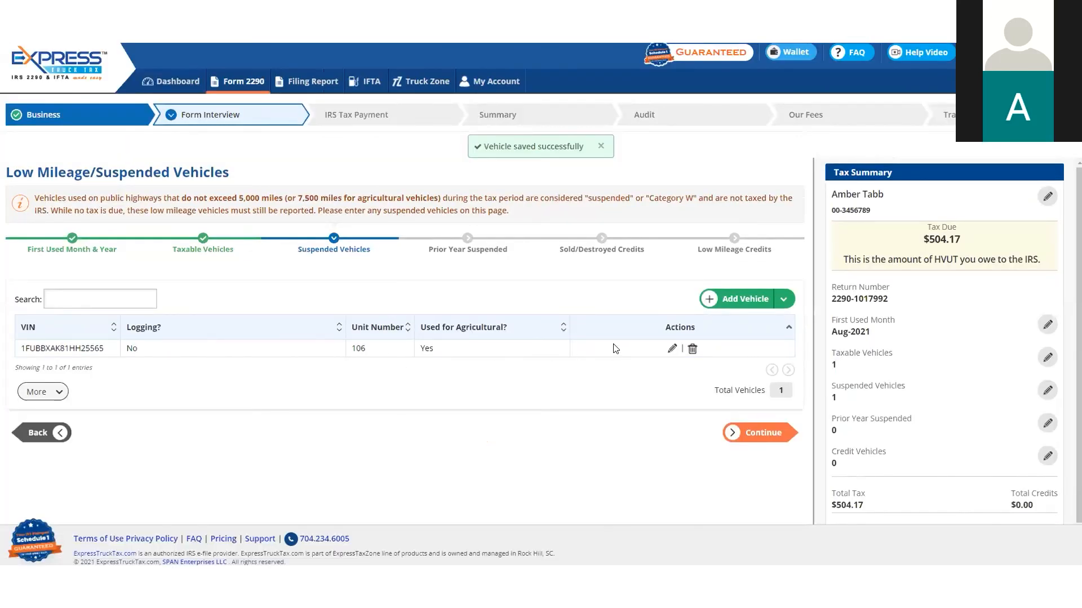
Continue to the IRS tax payment without adding prior-year suspended vehicles, sold/destroyed credits or low mileage credits
click(774, 439)
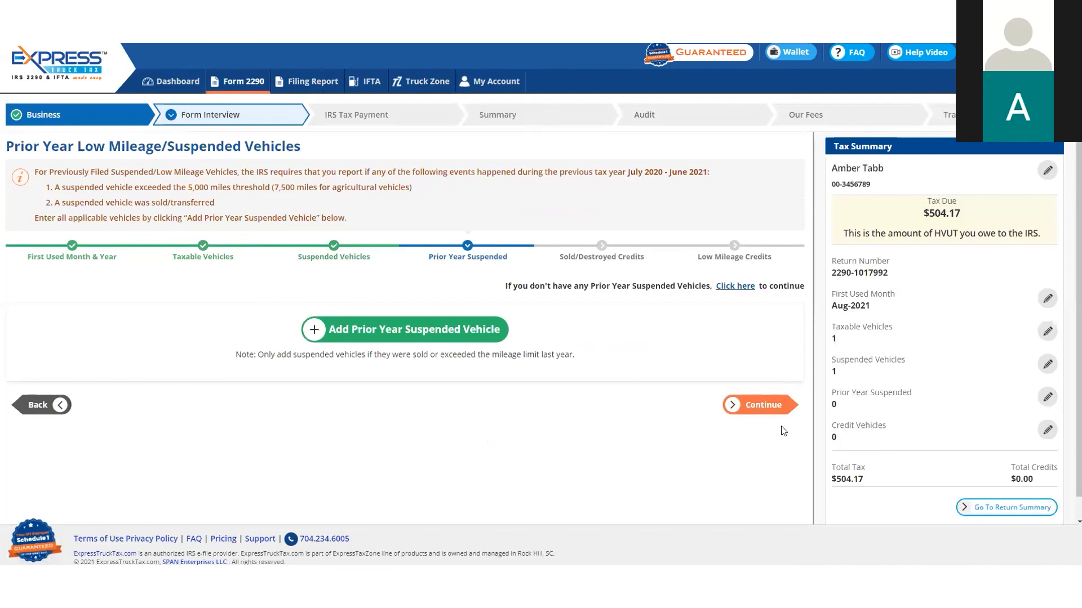
click(764, 405)
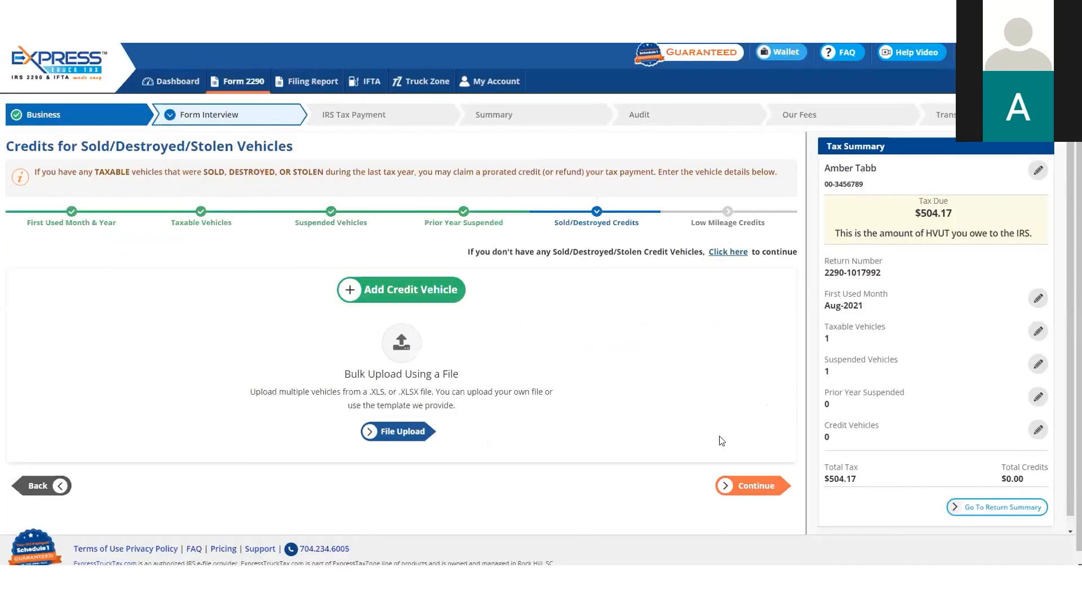
click(748, 485)
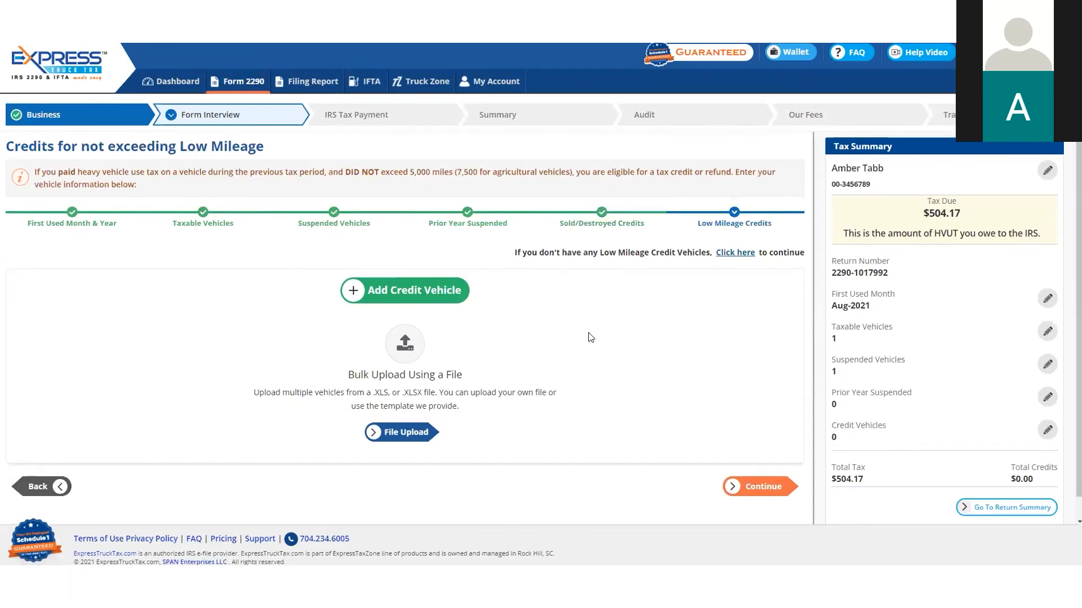
click(765, 488)
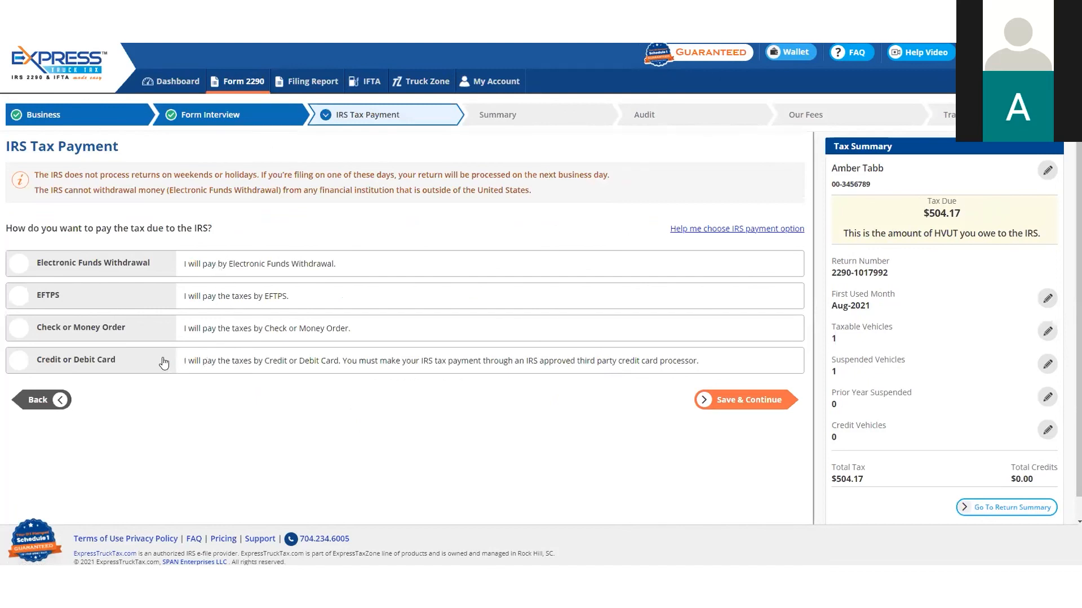
Choose Check or Money Order as the IRS payment method, accept the compliance statement and save it
click(102, 332)
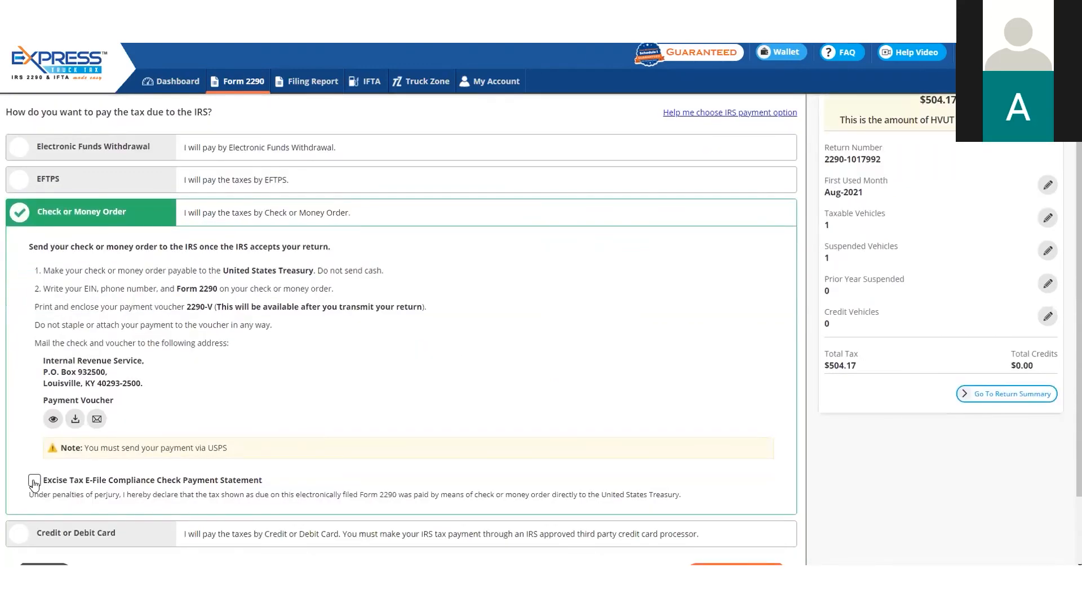
click(34, 482)
scroll(557, 397, down, 2)
click(735, 484)
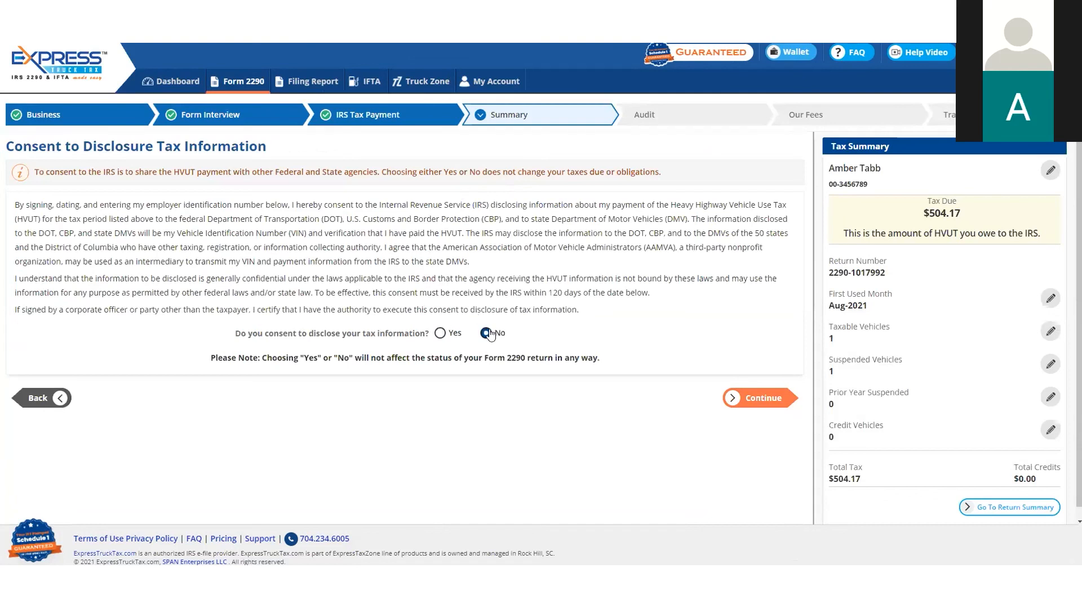
Decline consent to disclose tax information, try Yes for the third party designee, and set it back to No
click(758, 400)
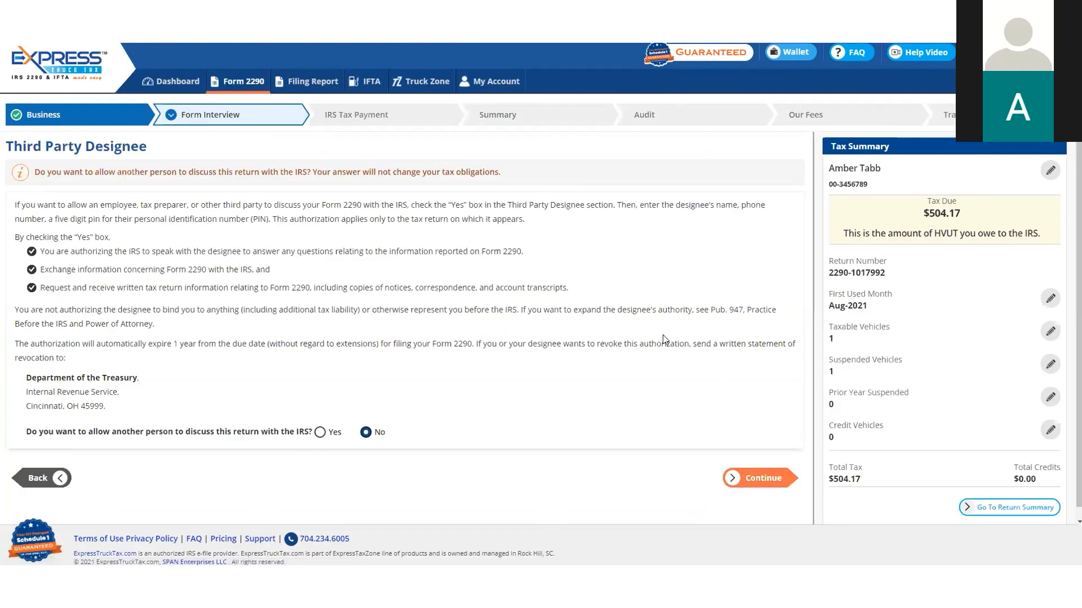
click(333, 436)
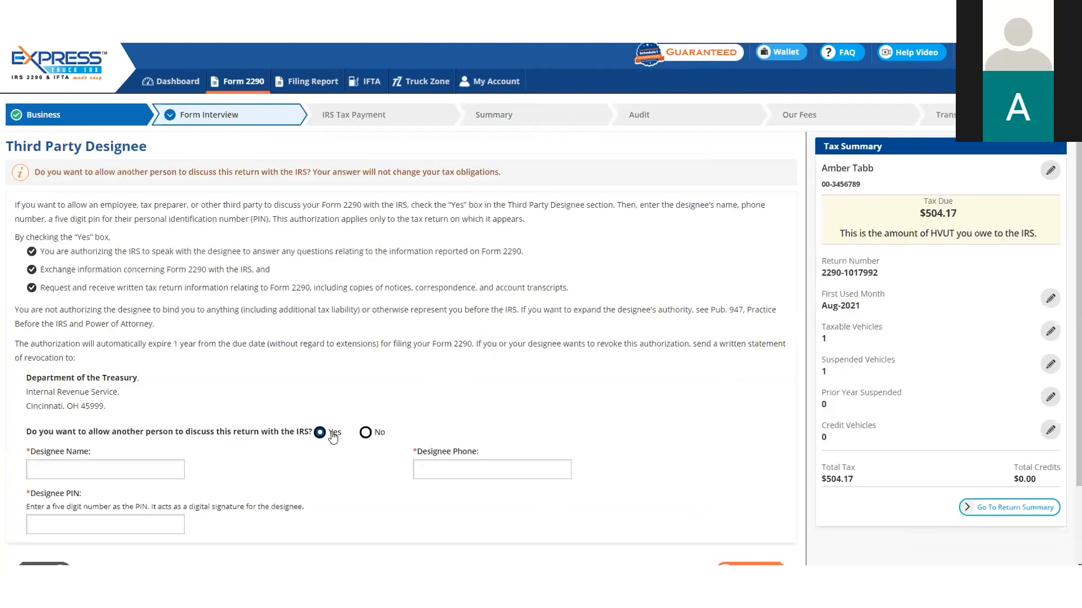
click(366, 433)
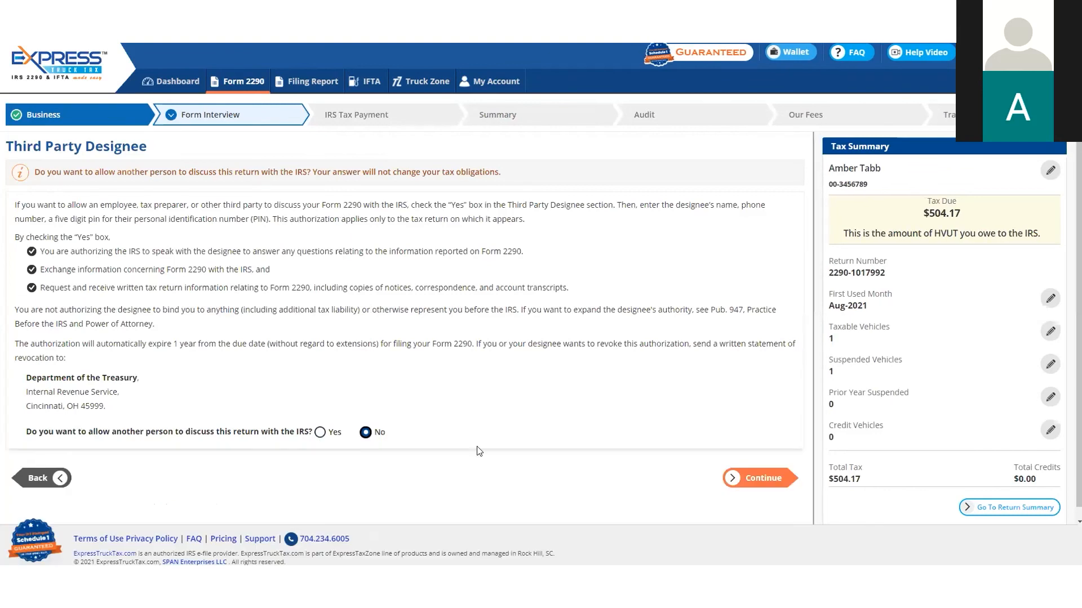
click(758, 478)
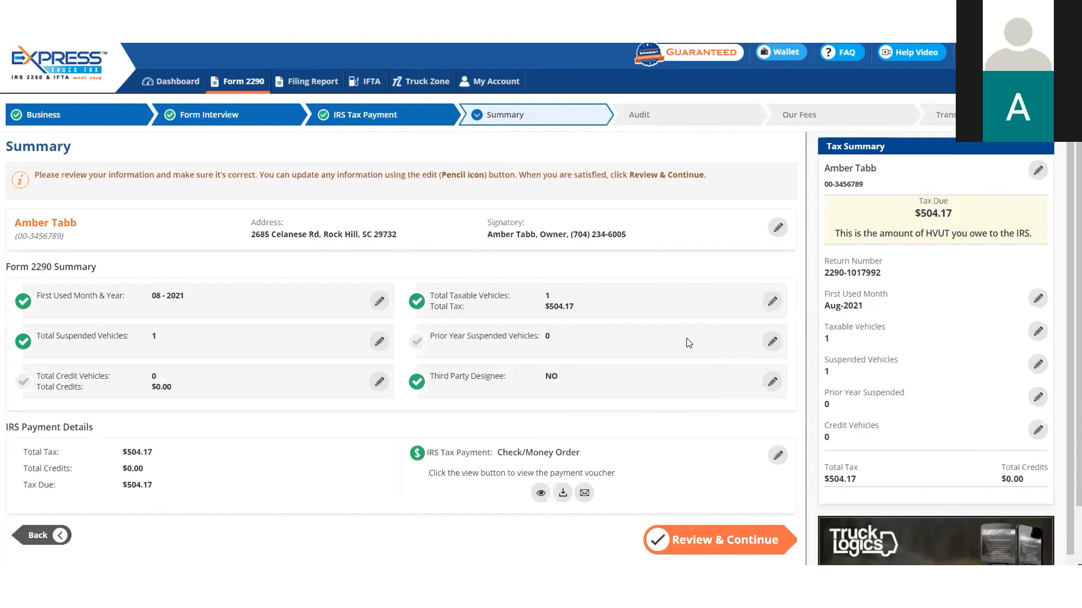
Review the return summary and continue past the audit's caution messages to the filing fees
scroll(690, 341, down, 1)
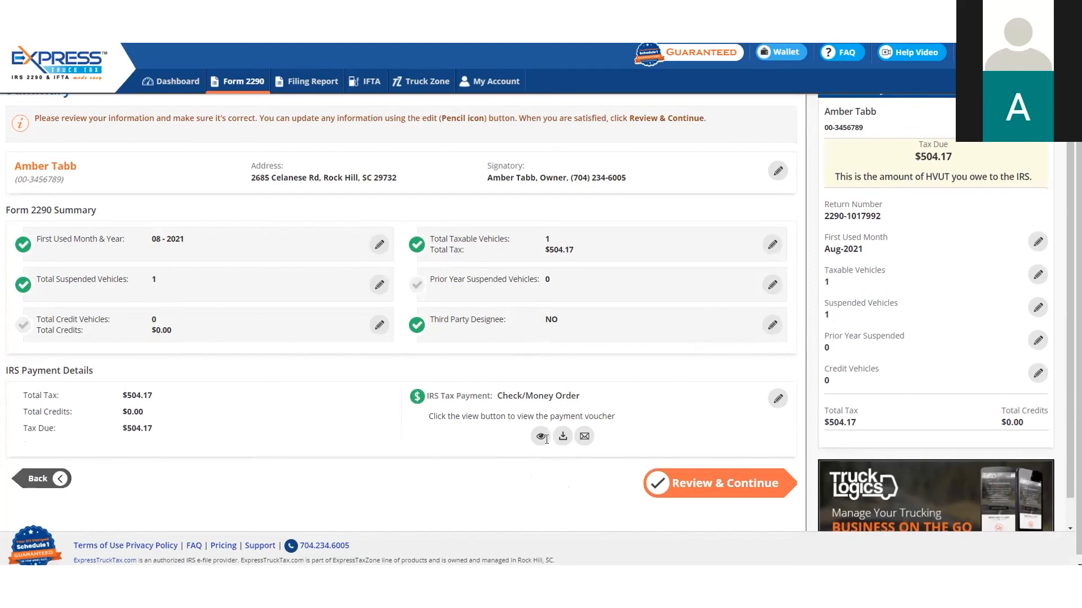
click(718, 484)
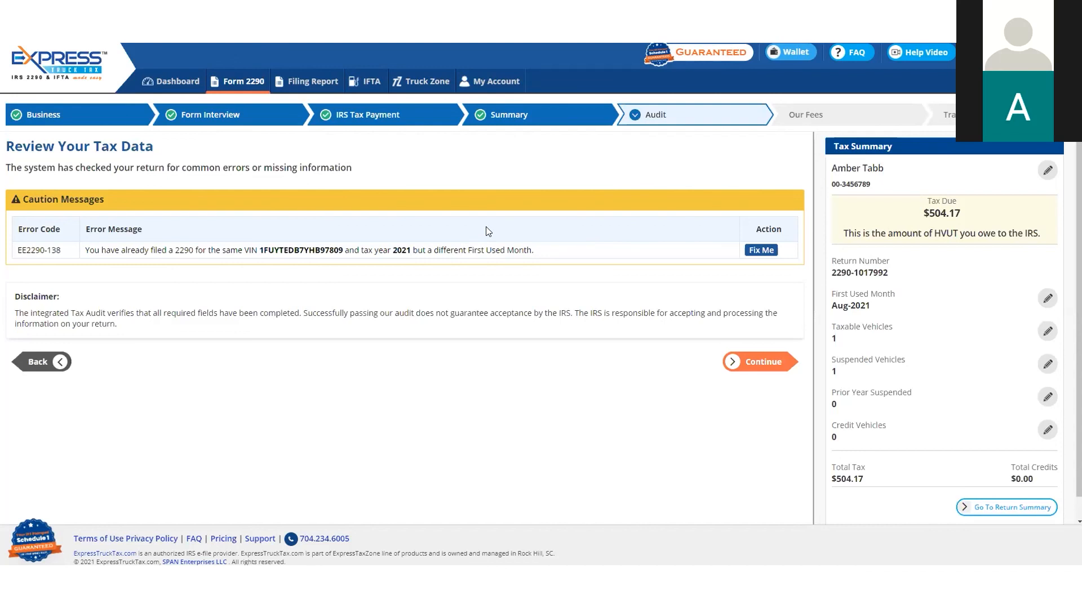
click(755, 361)
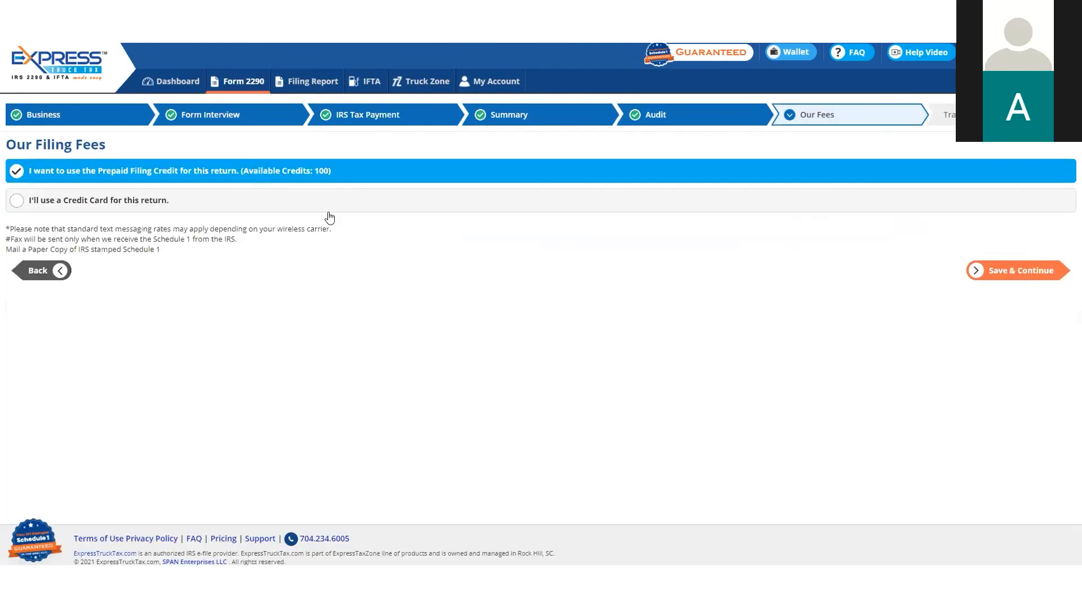
Choose credit card payment for the $19.90 two-vehicle e-filing fee, review the add-ons and annual packages, and save the fee selection
click(300, 200)
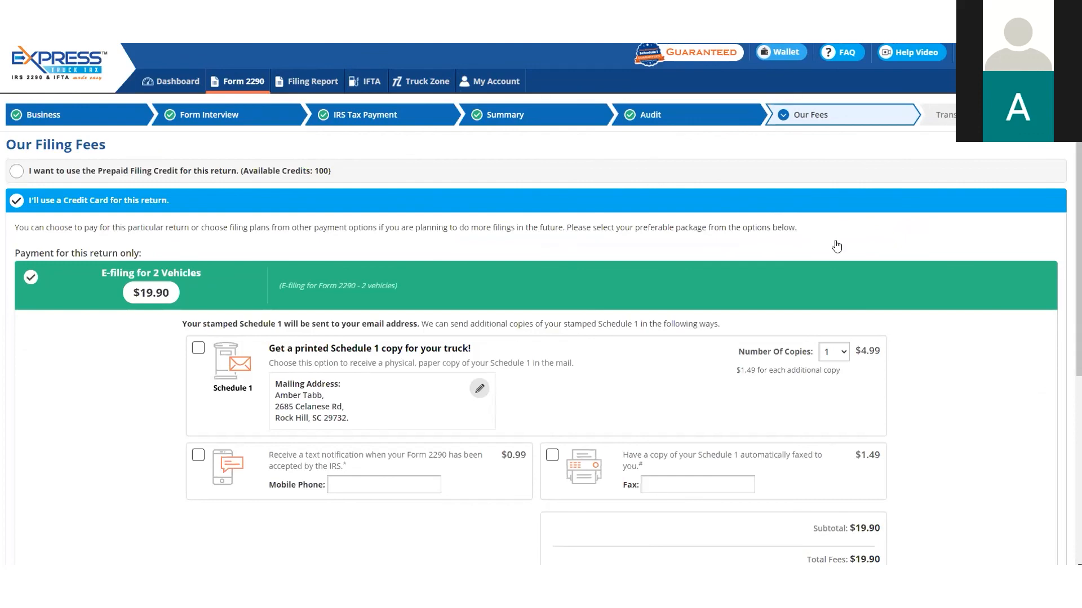
scroll(887, 239, down, 2)
scroll(903, 231, up, 2)
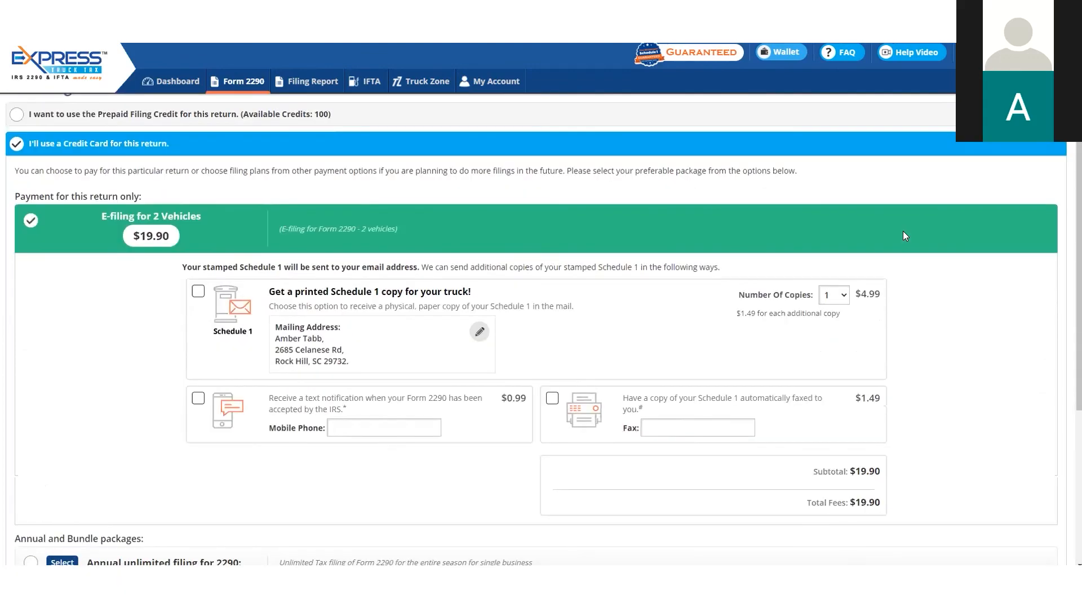
scroll(926, 270, down, 2)
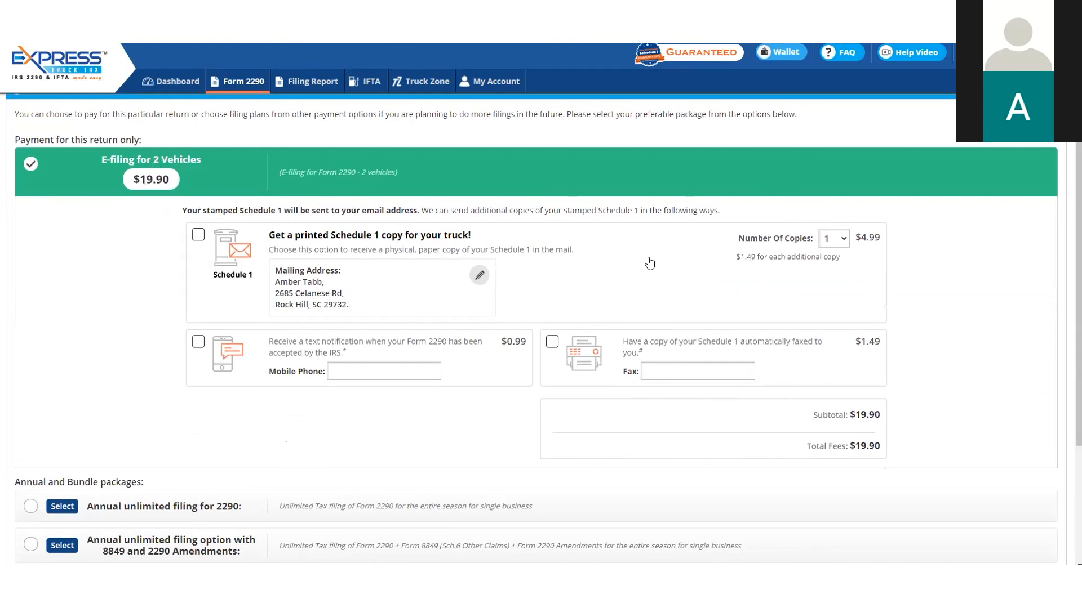
scroll(663, 331, down, 1)
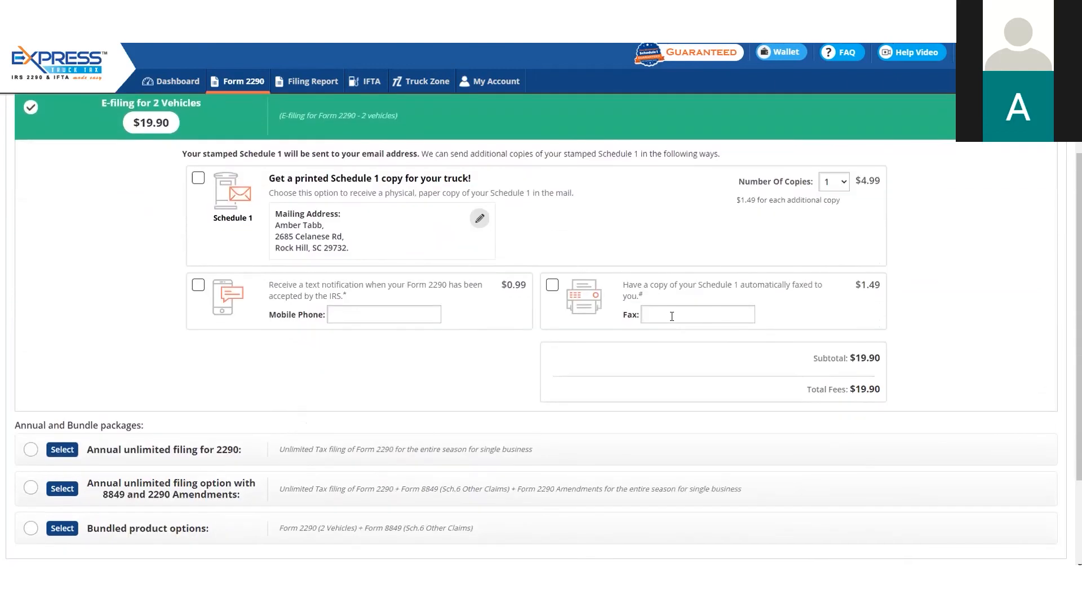
scroll(672, 316, down, 2)
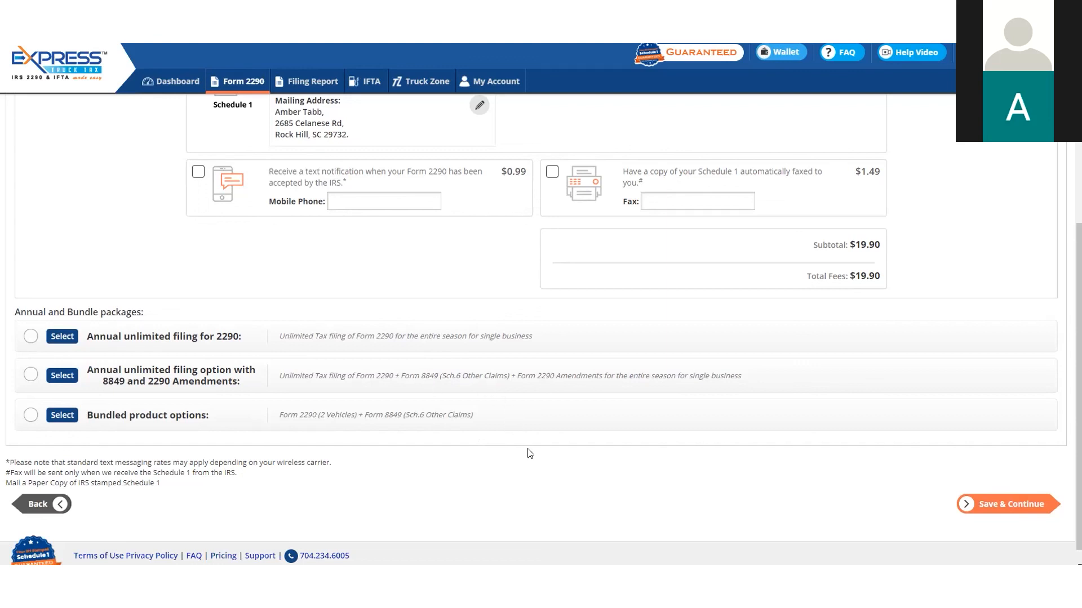
click(985, 505)
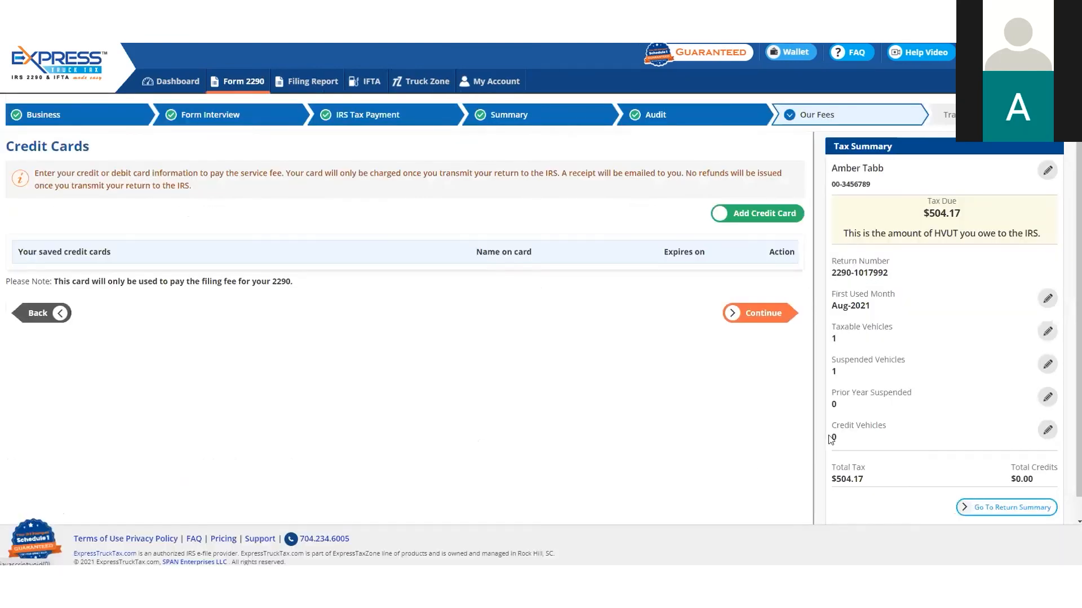
Enter the CVV for the saved Visa card and continue to the transmission summary
click(212, 285)
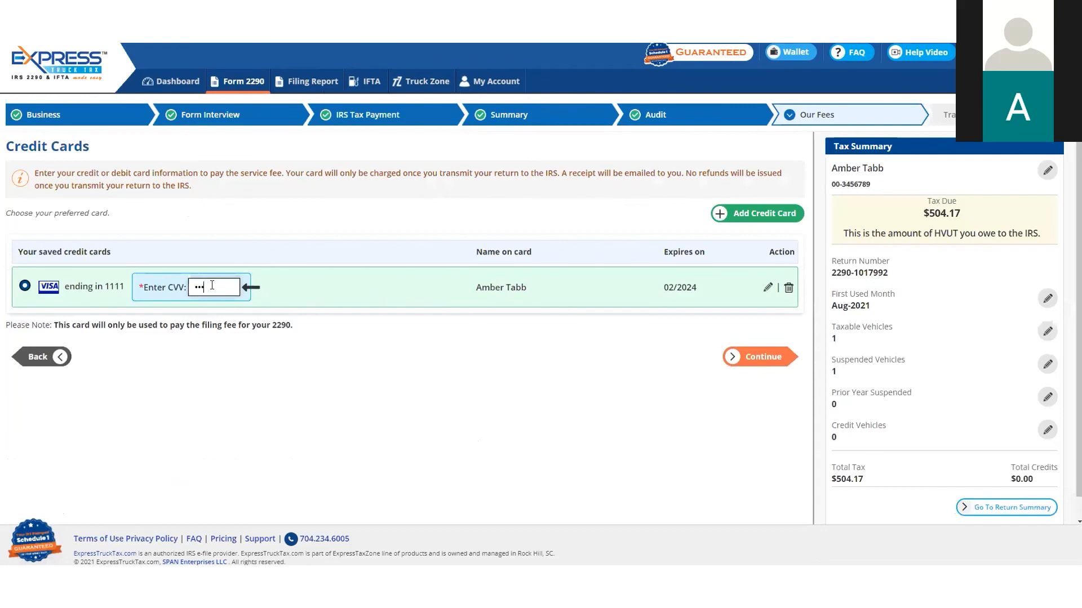
click(749, 358)
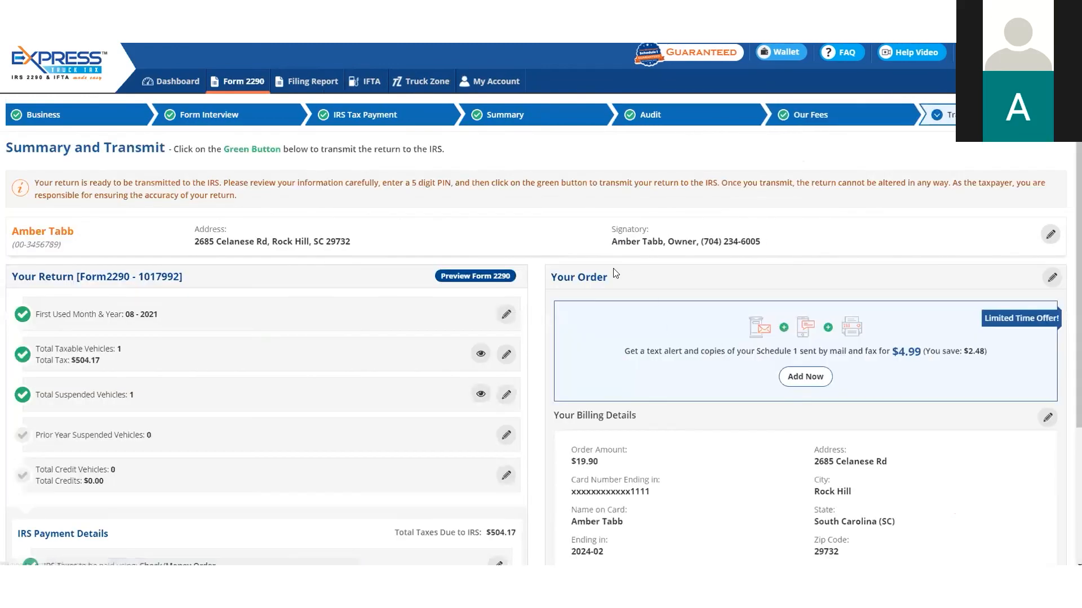
Review the return and billing details, enter the five-digit signature PIN and transmit the return to the IRS
scroll(451, 237, down, 2)
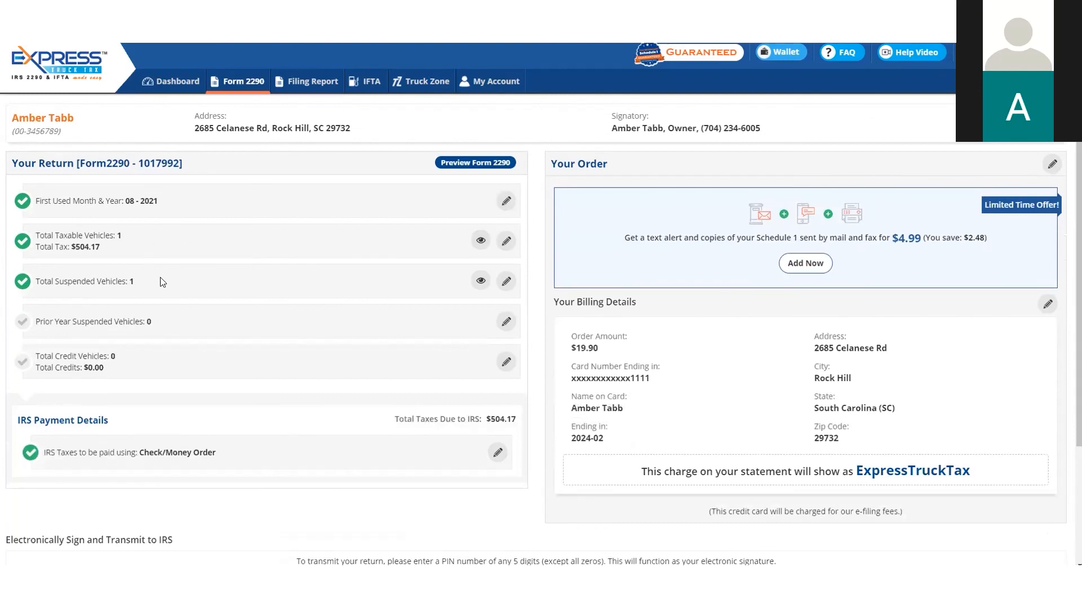
scroll(392, 319, down, 3)
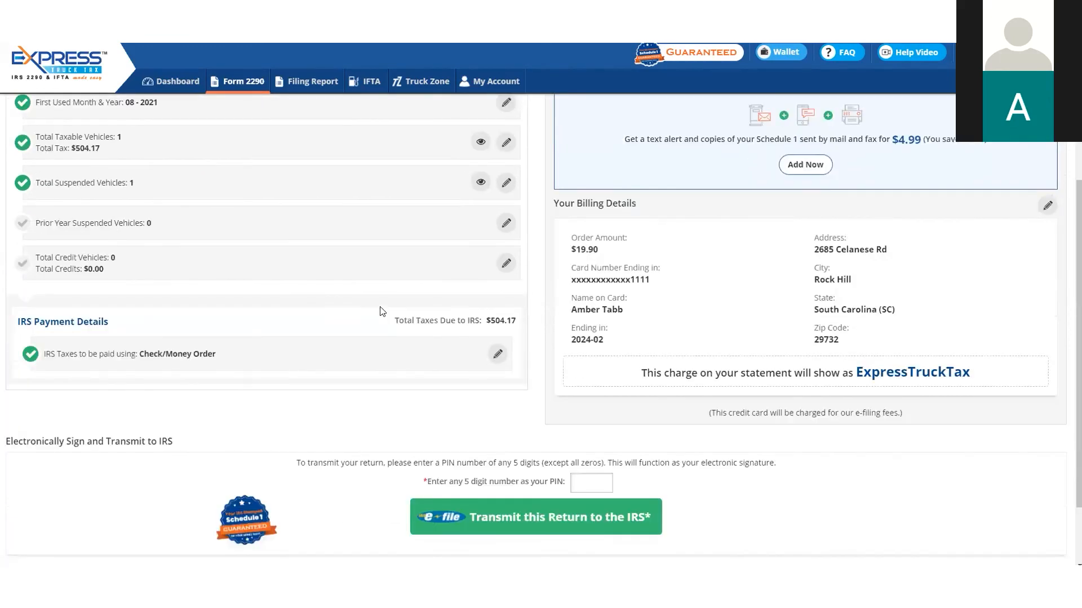
click(591, 411)
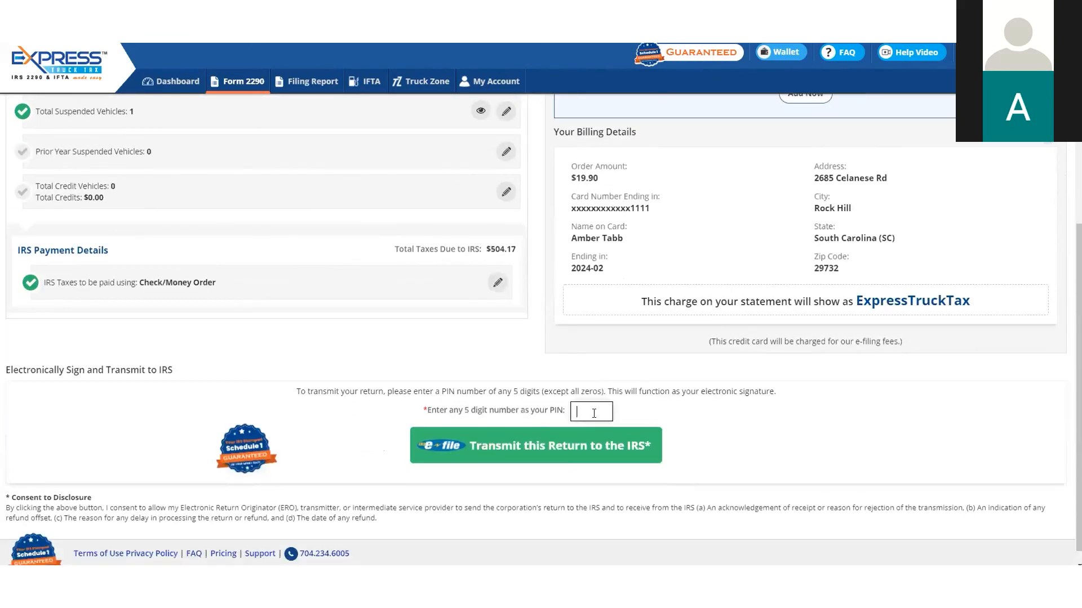
click(598, 436)
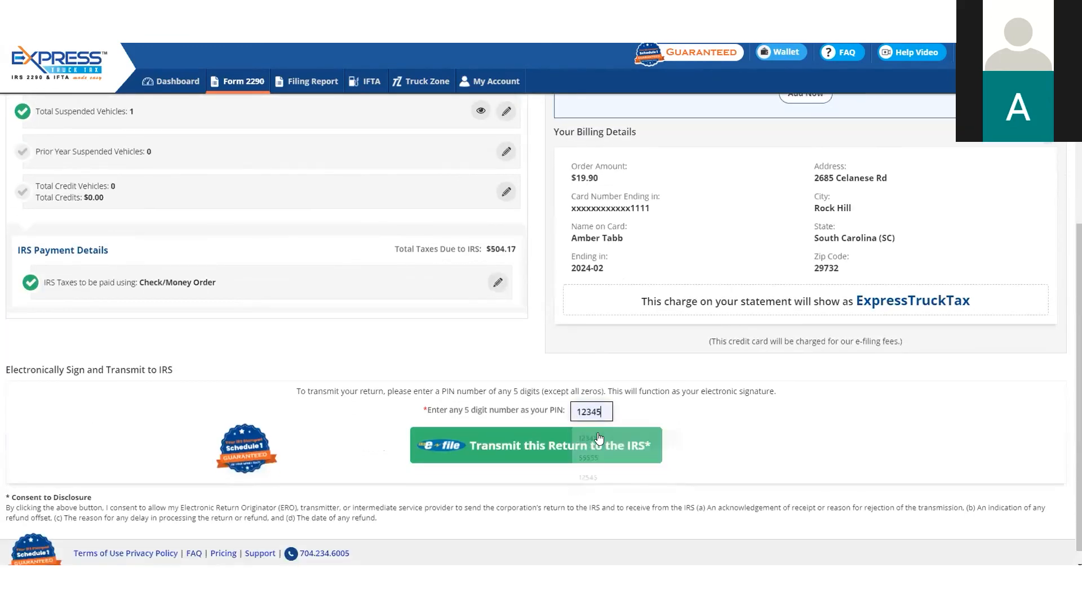
click(545, 448)
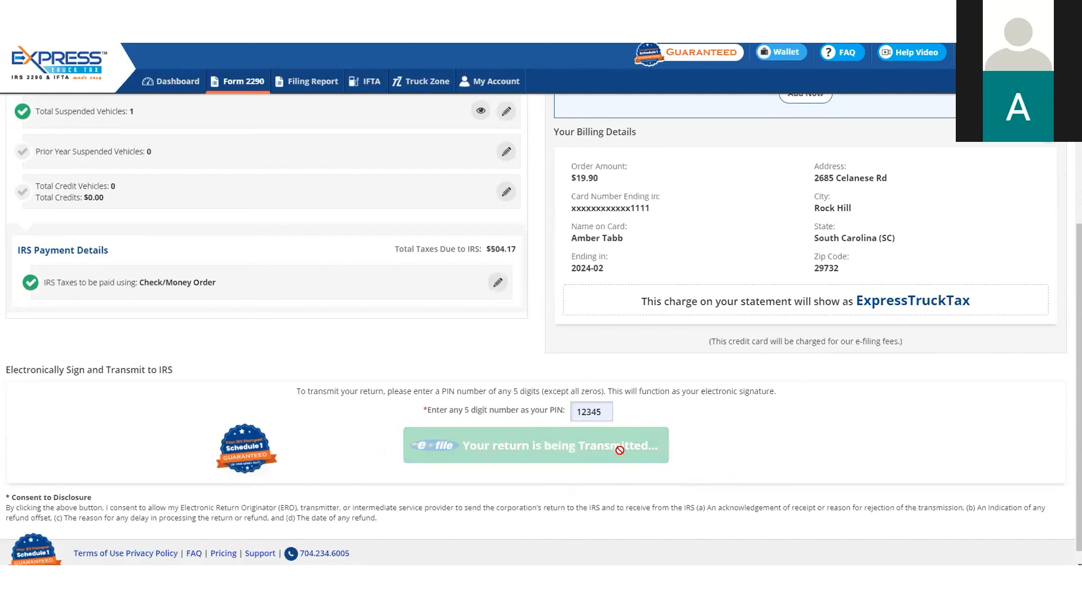